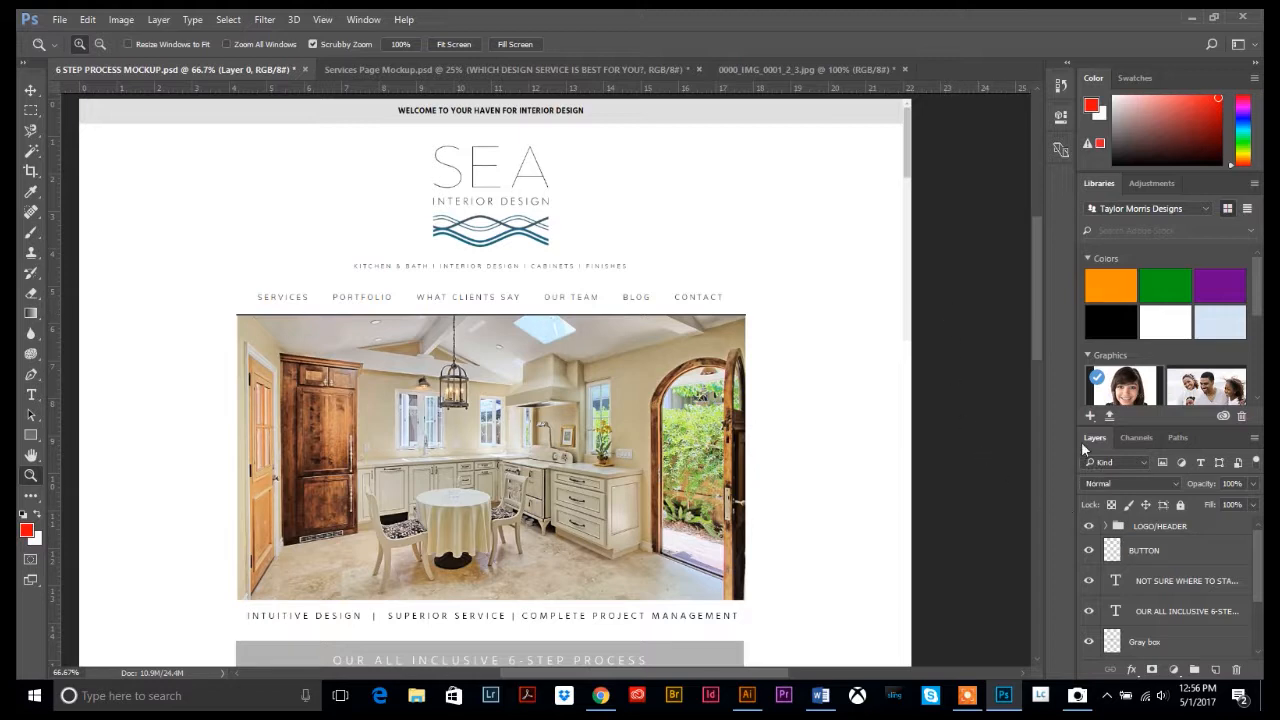
Float the Layers panel and enlarge it to show every layer from LOGO/HEADER to Layer 0
left_click_drag(1081, 436, 743, 128)
left_click_drag(917, 308, 1004, 615)
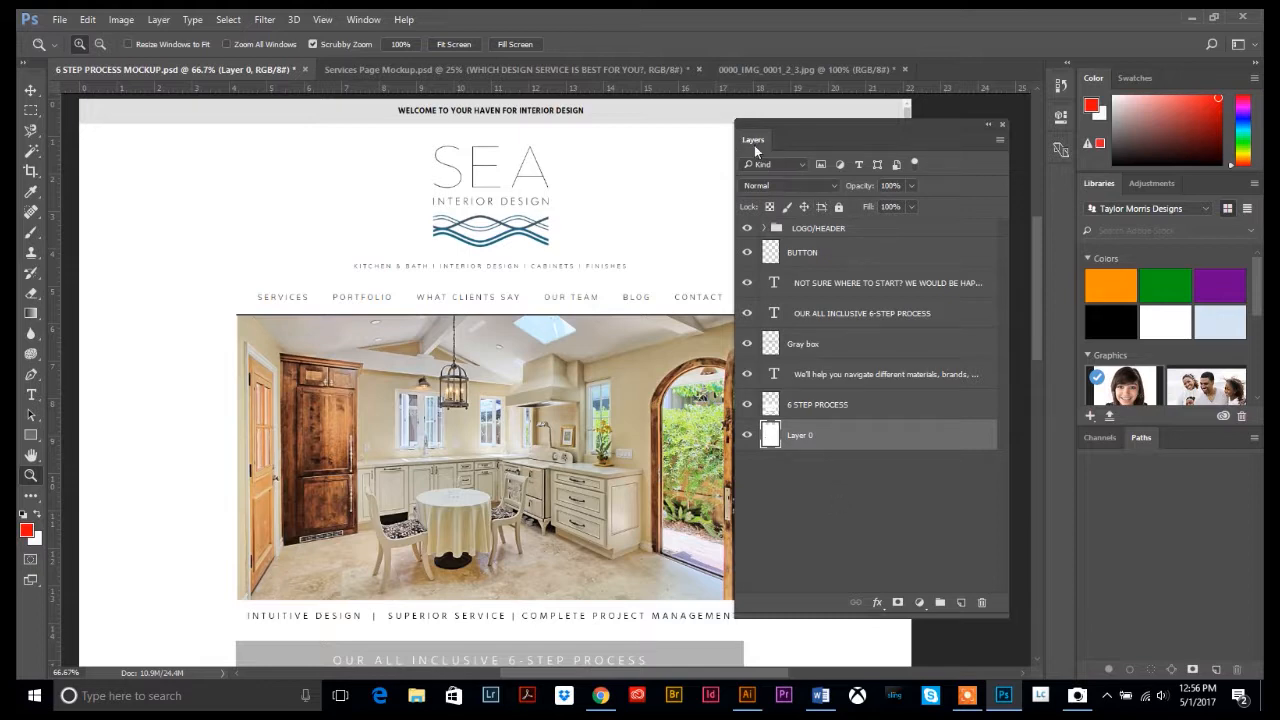
left_click(365, 20)
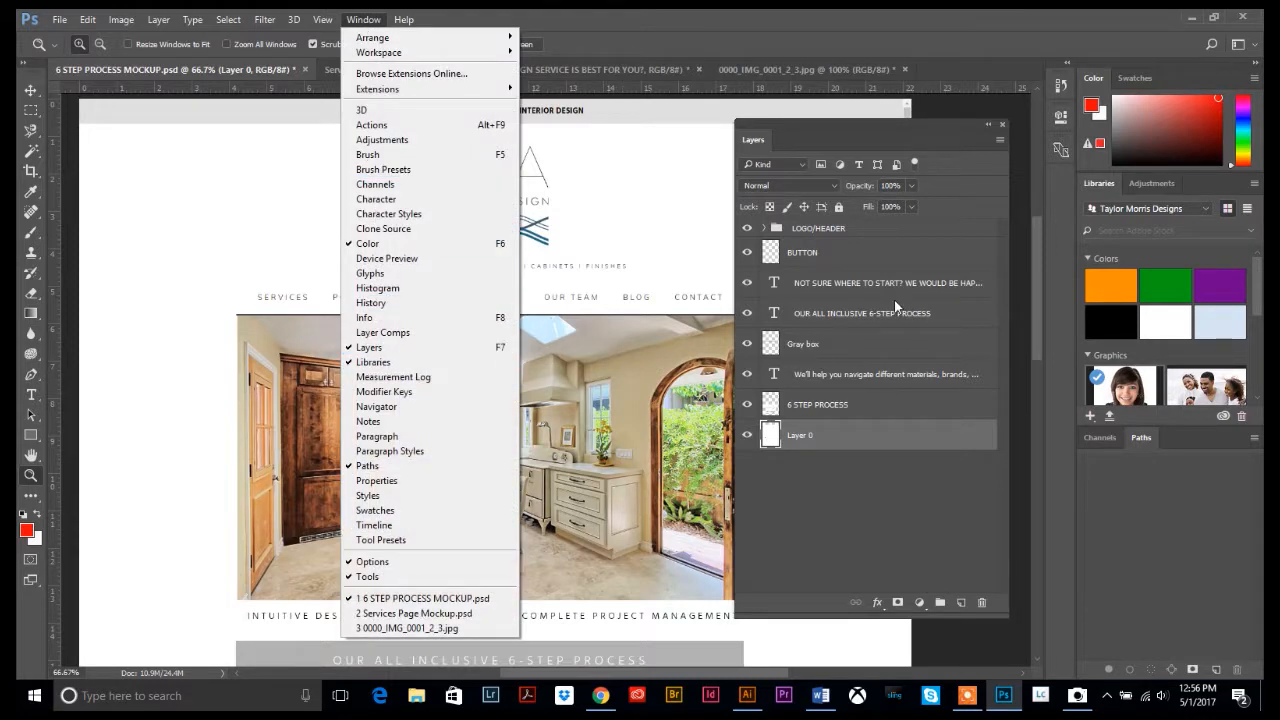
left_click(832, 145)
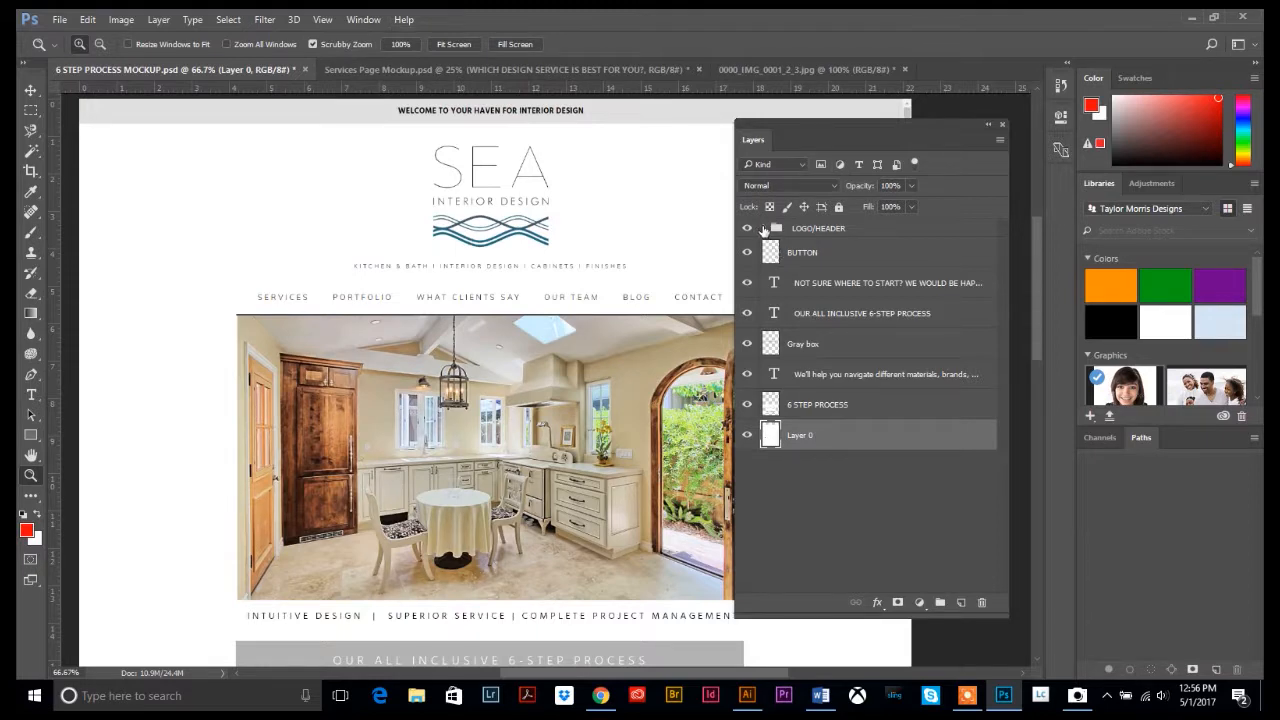
left_click(761, 229)
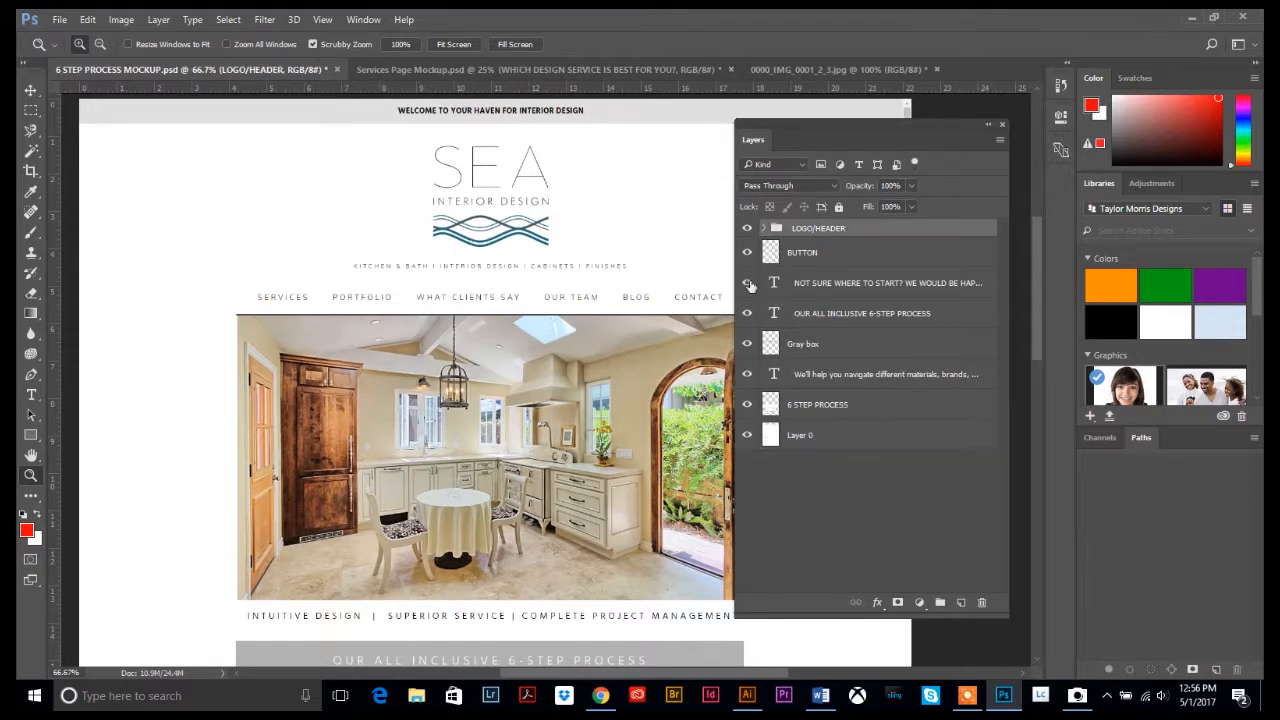
scroll(512, 343, "down", 5)
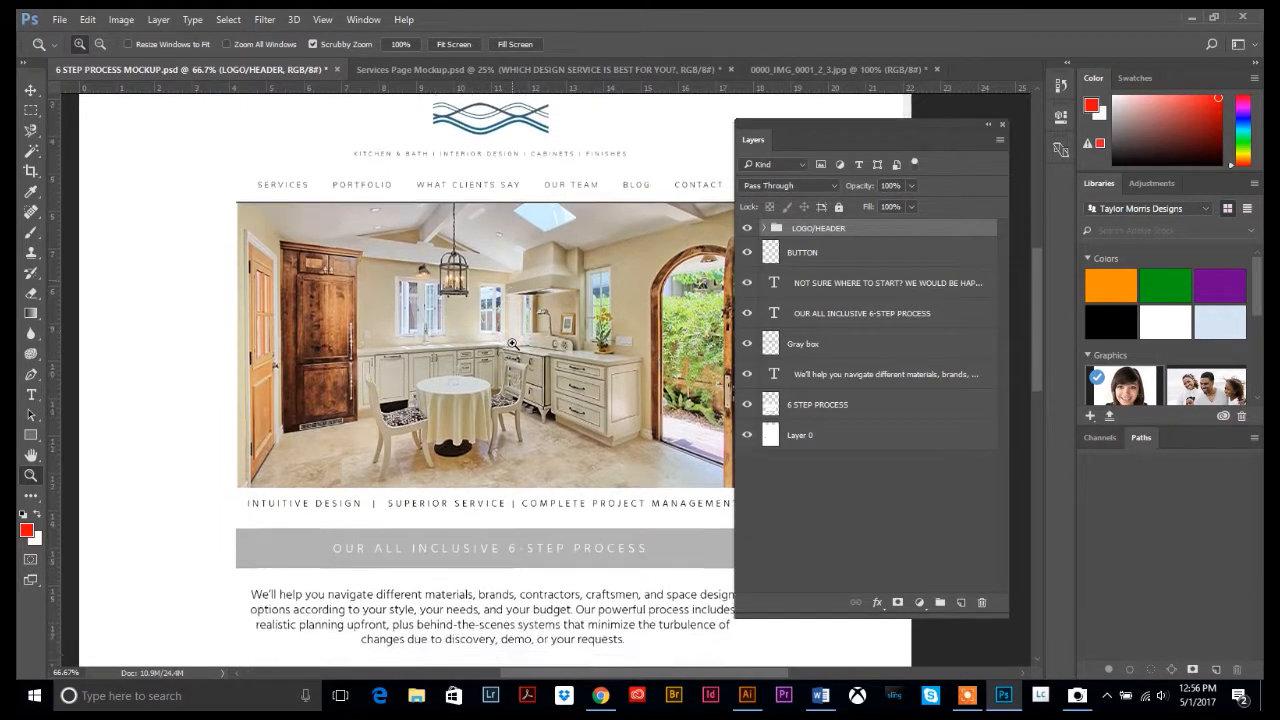
scroll(512, 347, "down", 11)
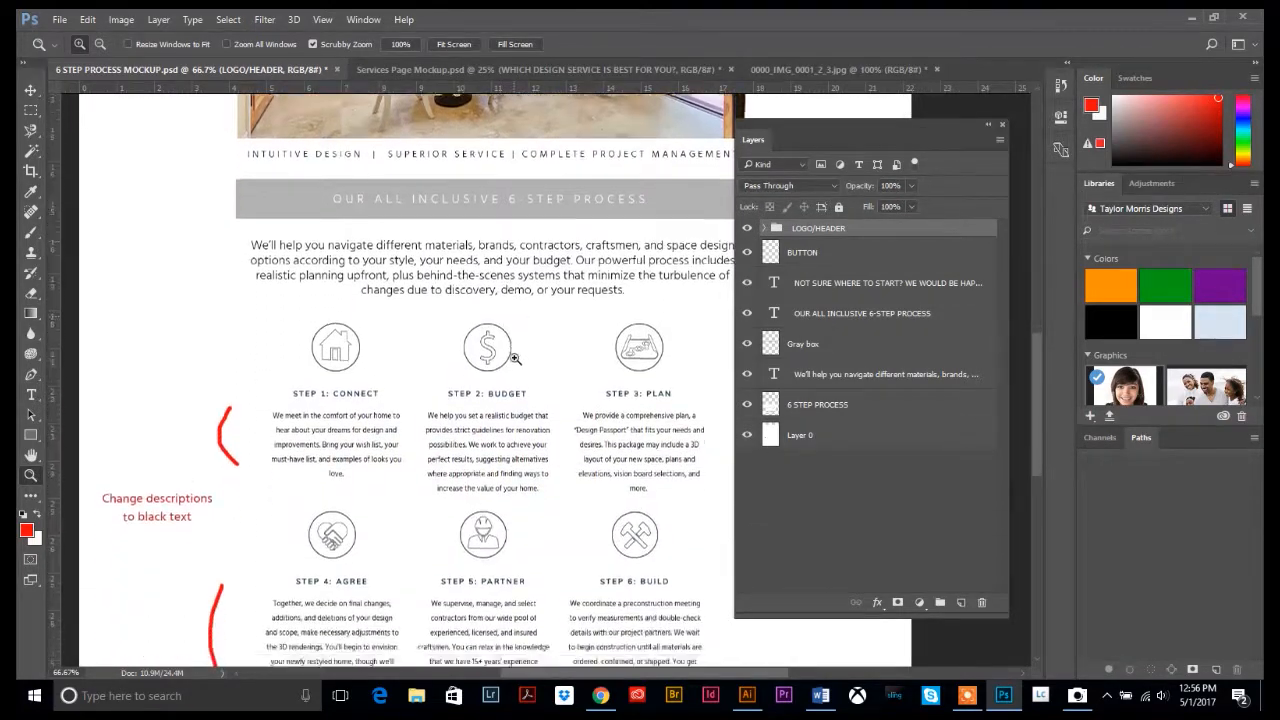
scroll(563, 442, "down", 5)
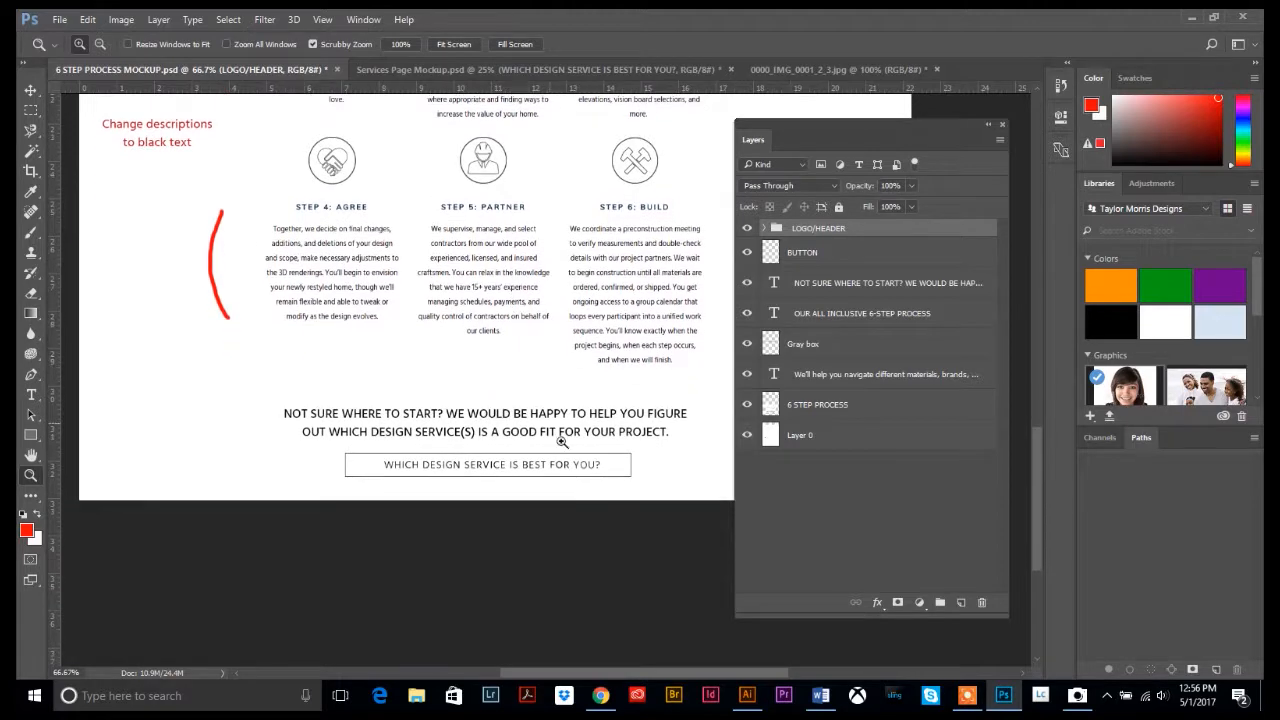
scroll(567, 449, "up", 3)
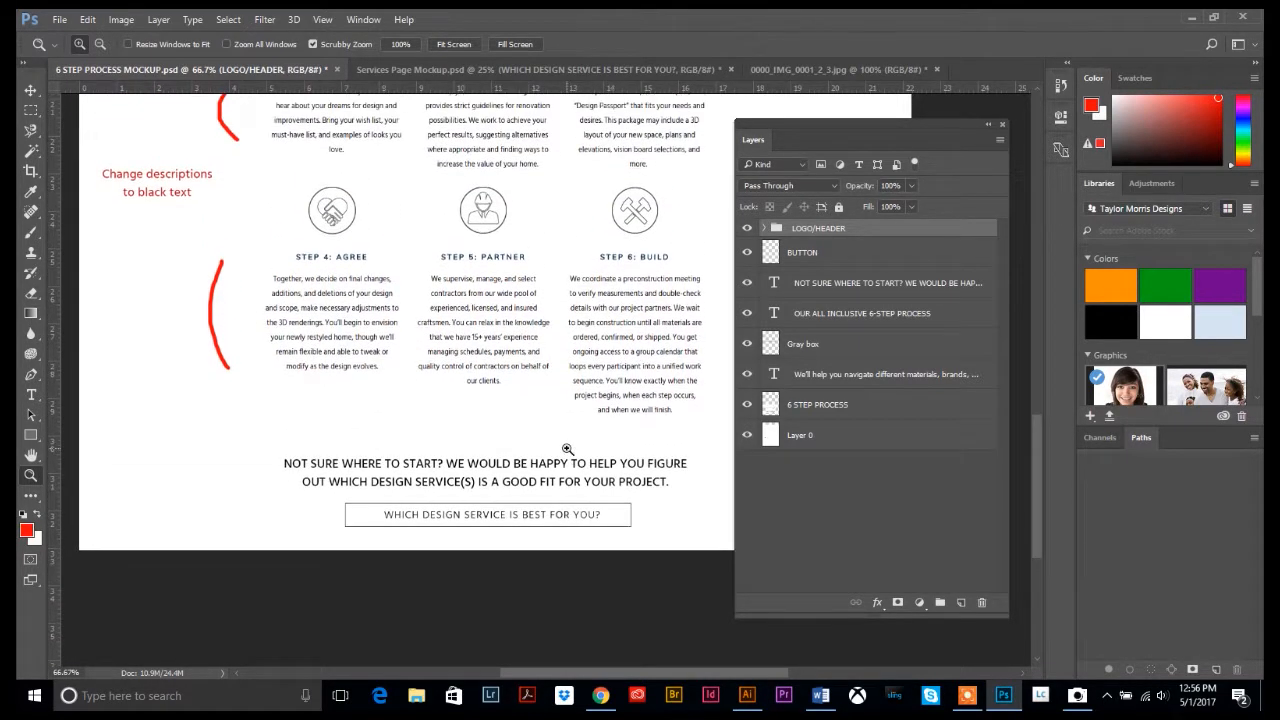
scroll(563, 449, "up", 3)
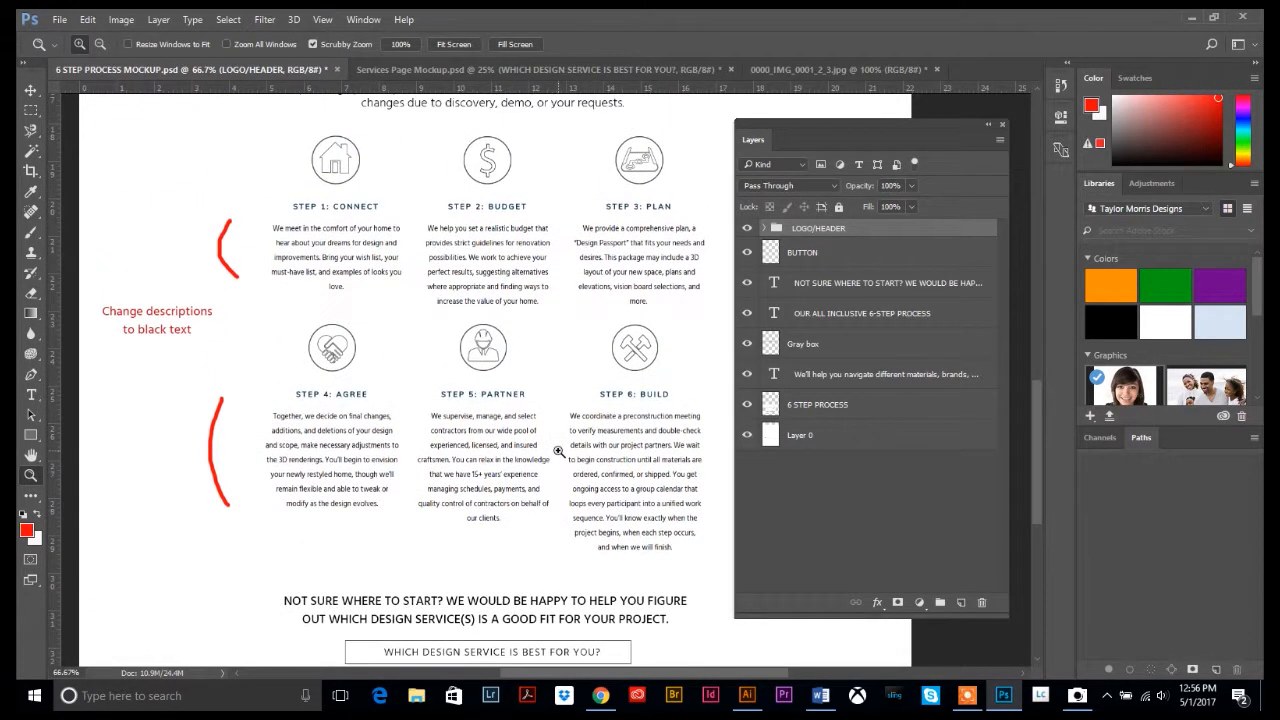
scroll(560, 455, "up", 5)
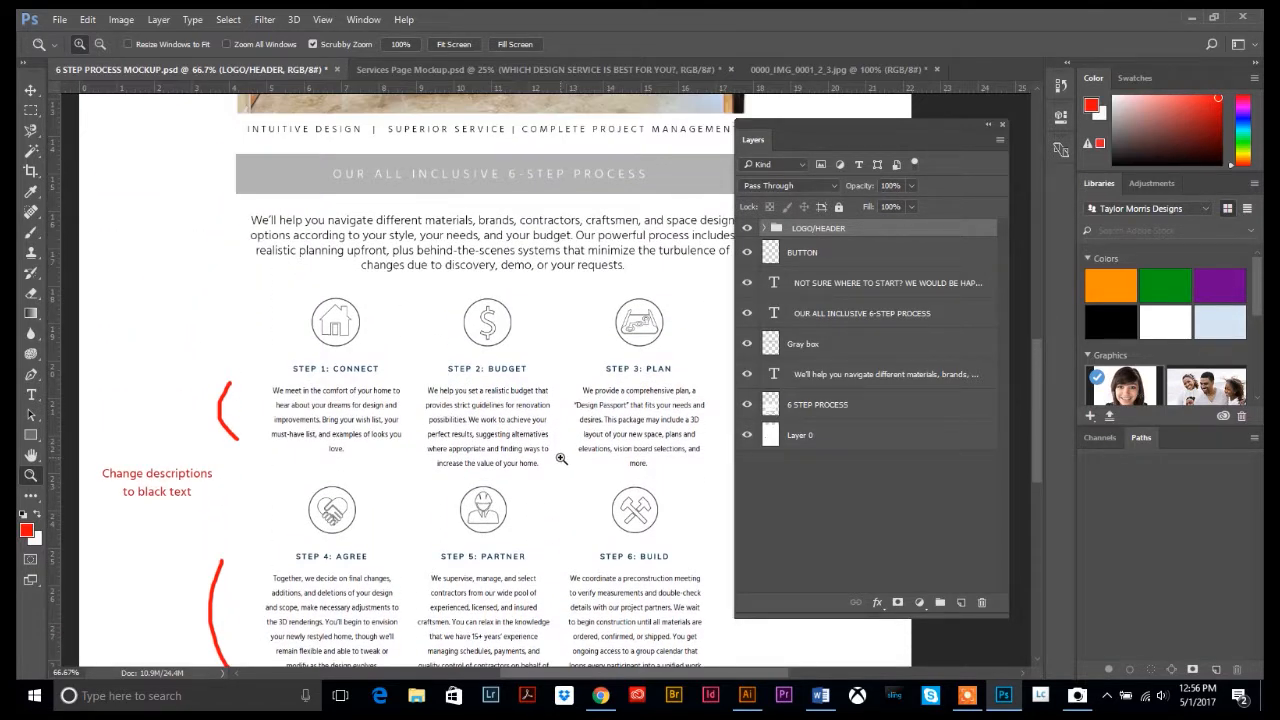
scroll(547, 452, "up", 5)
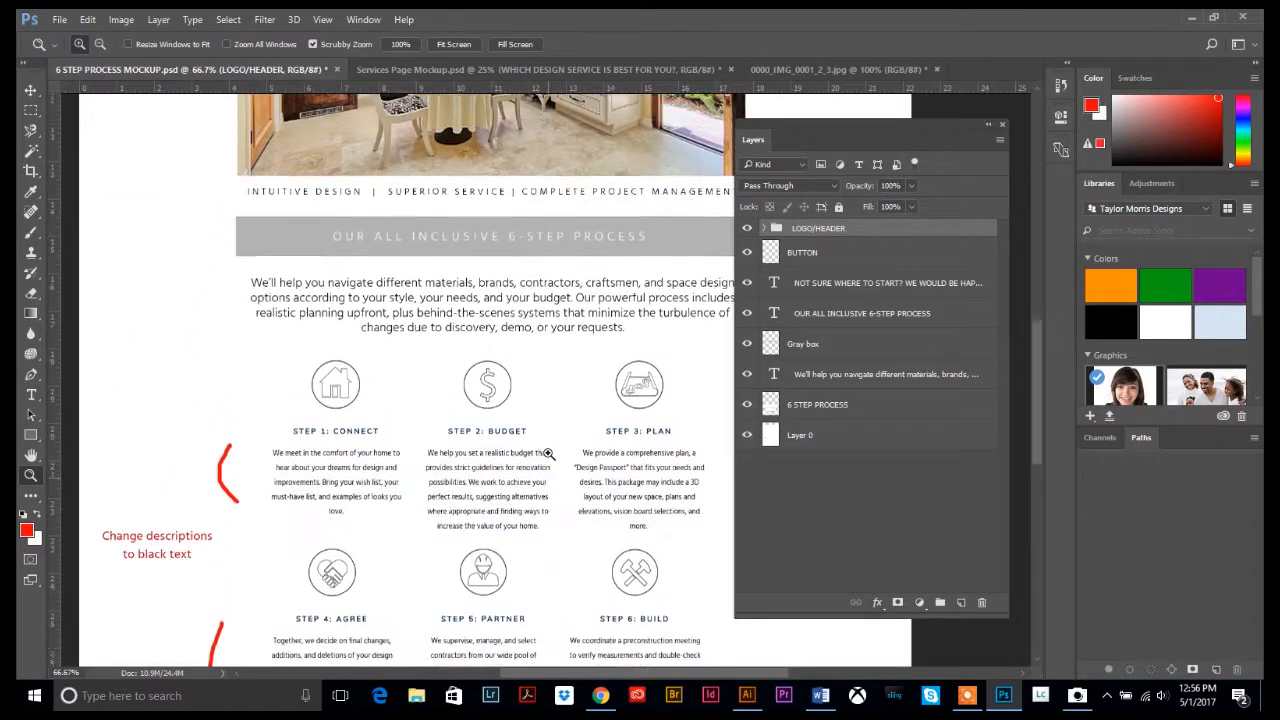
scroll(547, 457, "up", 5)
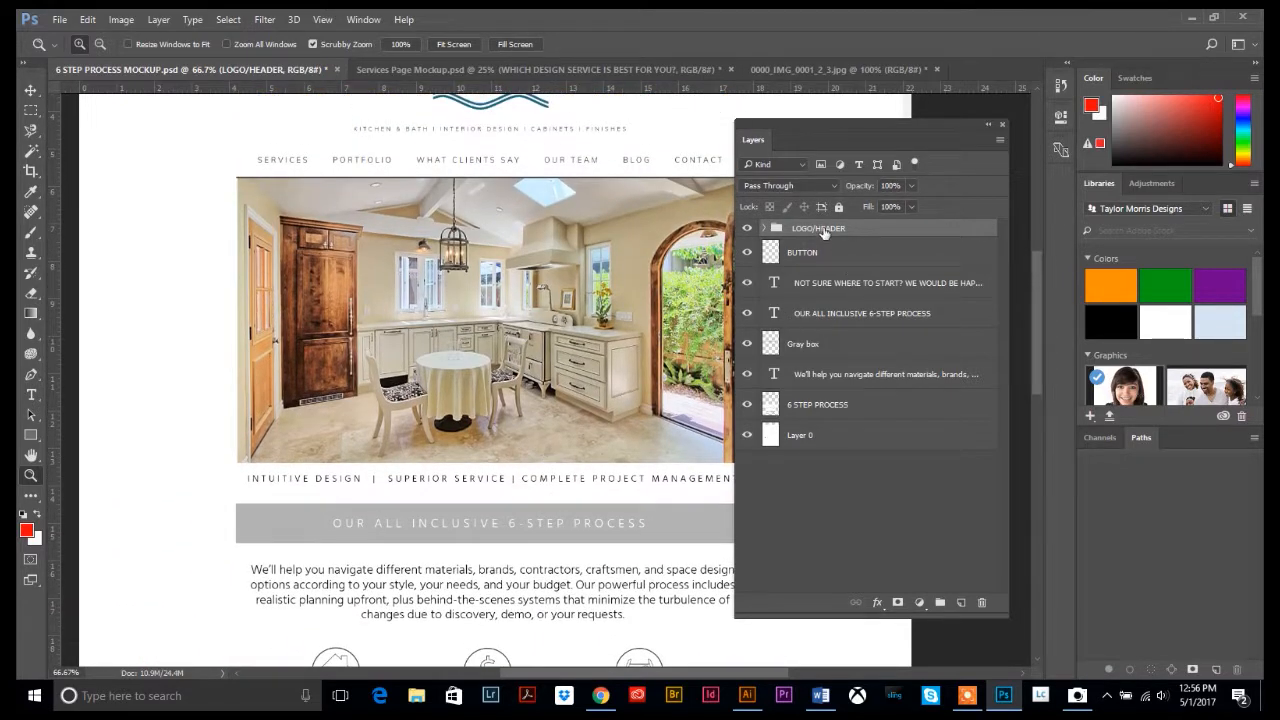
scroll(586, 320, "up", 2)
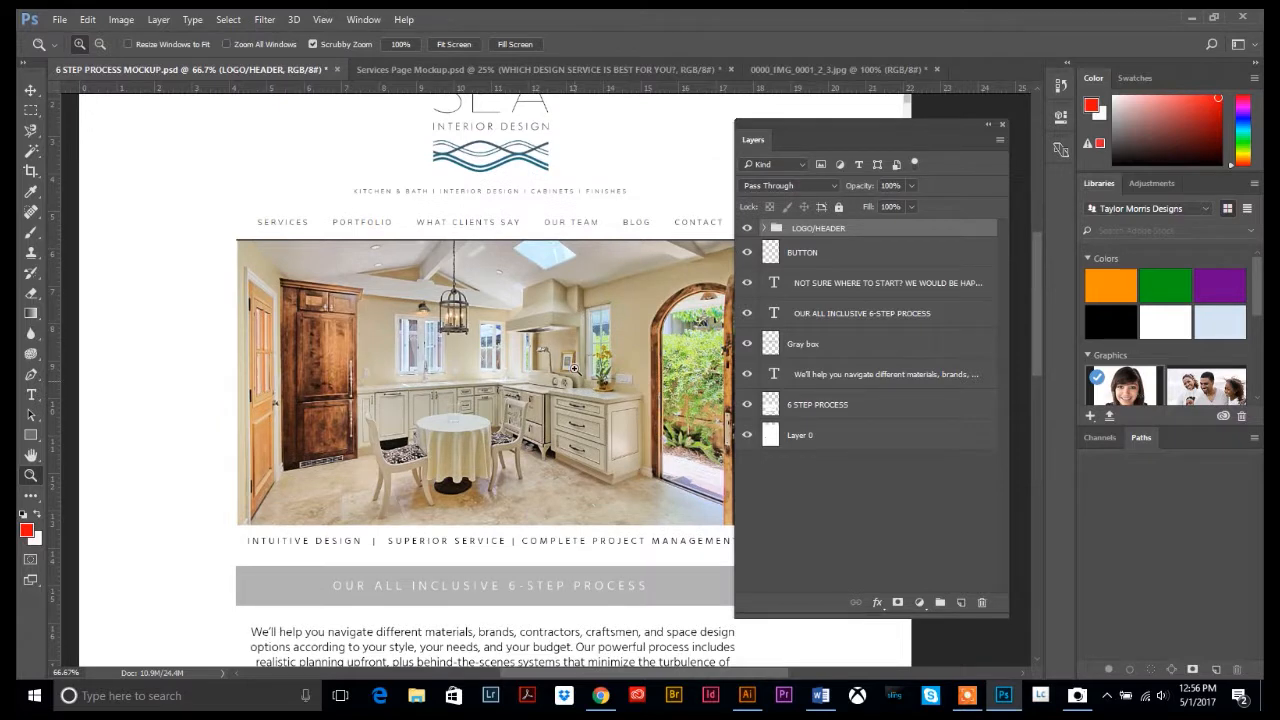
scroll(574, 369, "up", 1)
scroll(475, 345, "up", 1)
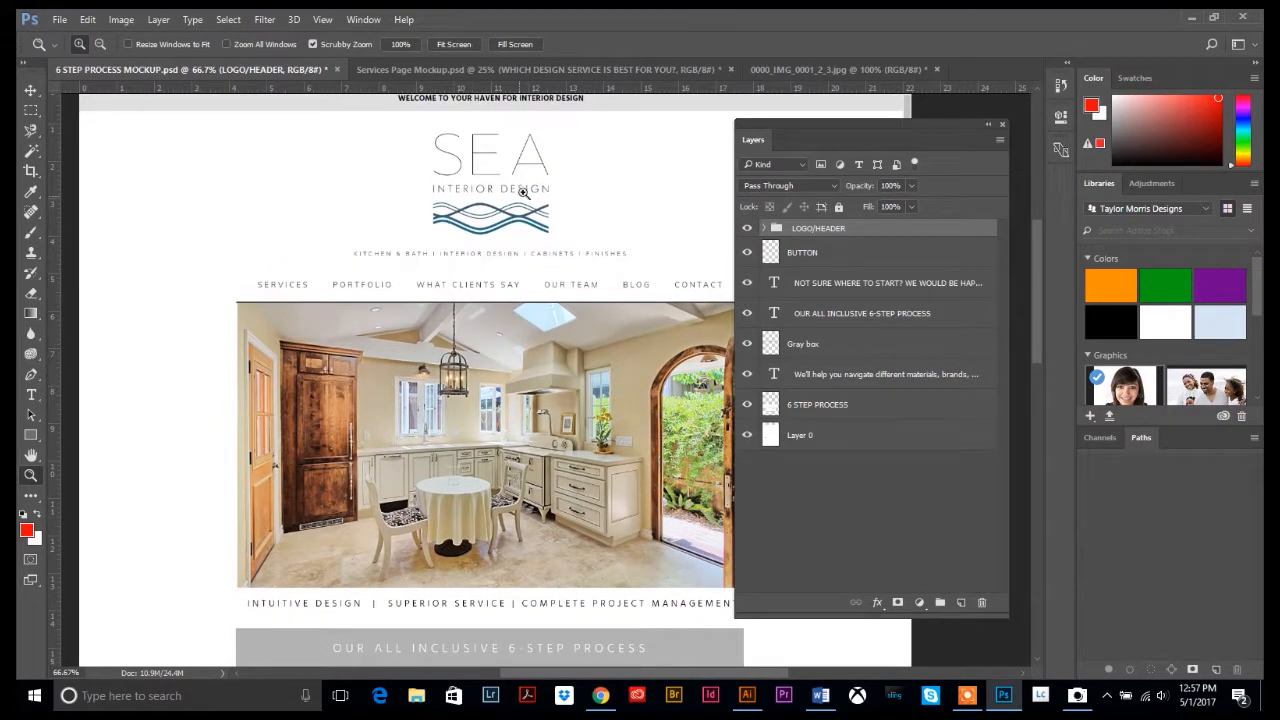
scroll(480, 227, "up", 2)
scroll(544, 507, "down", 6)
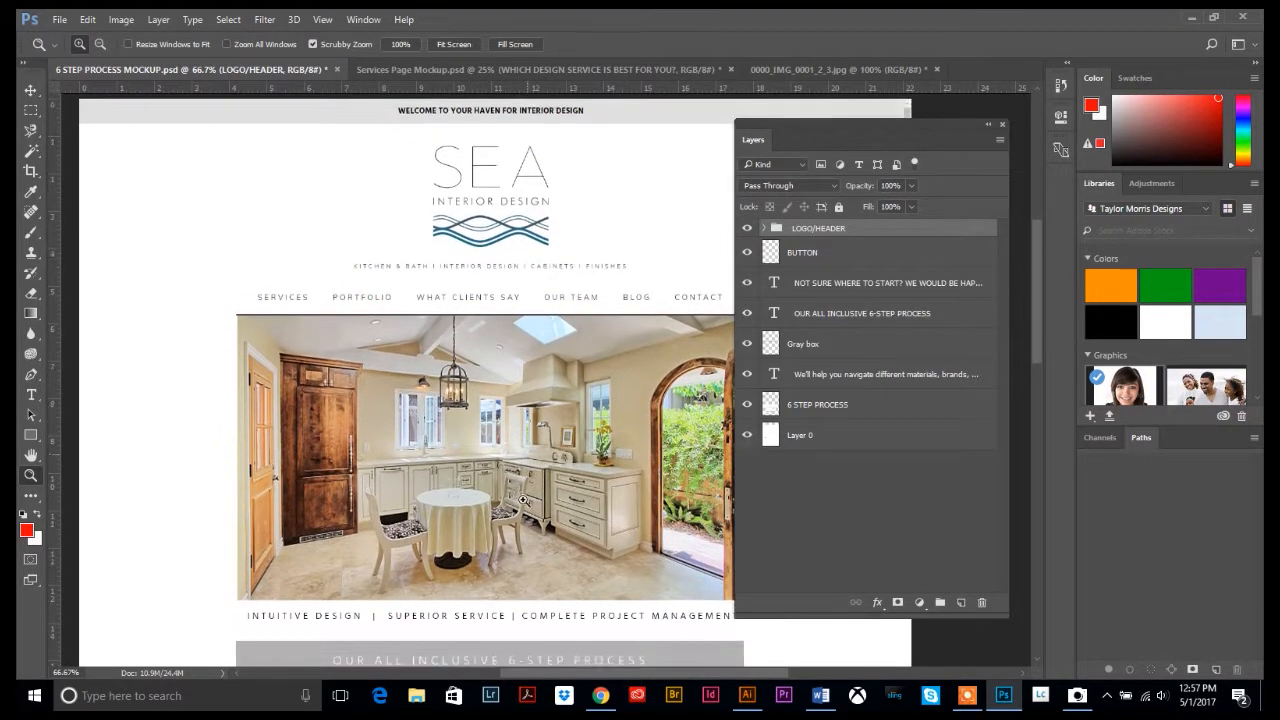
scroll(499, 469, "up", 4)
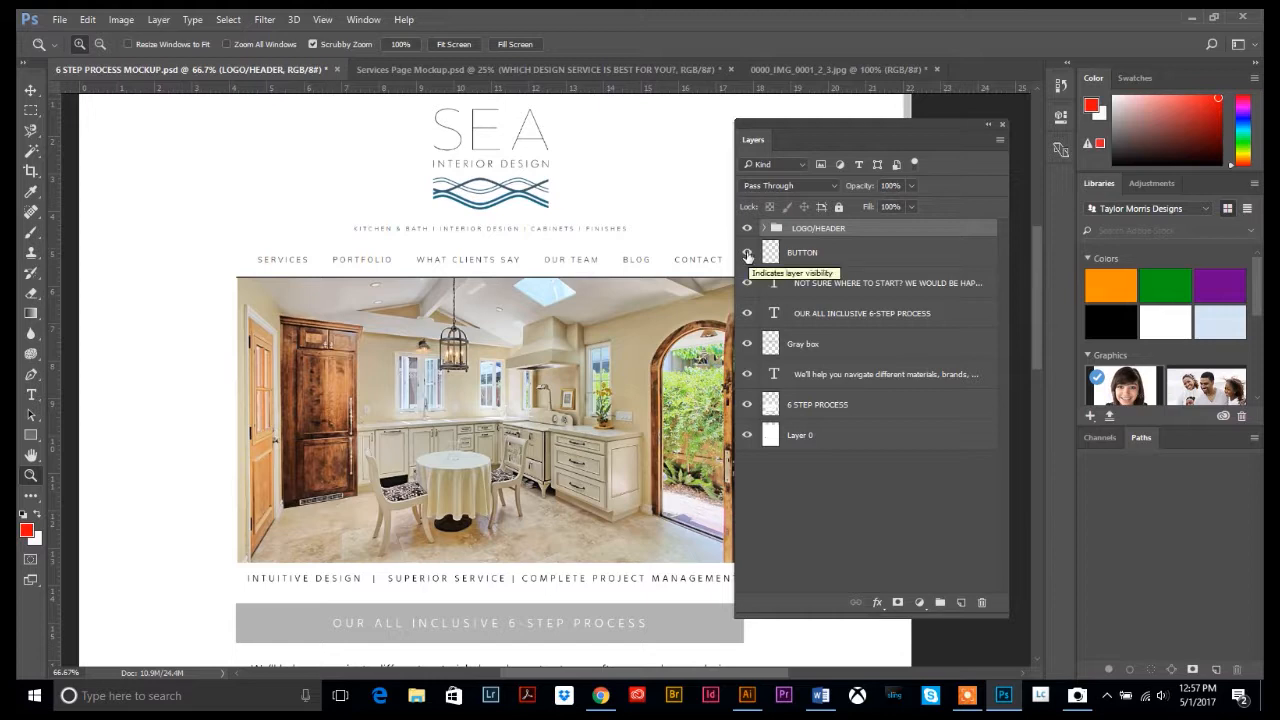
left_click(747, 256)
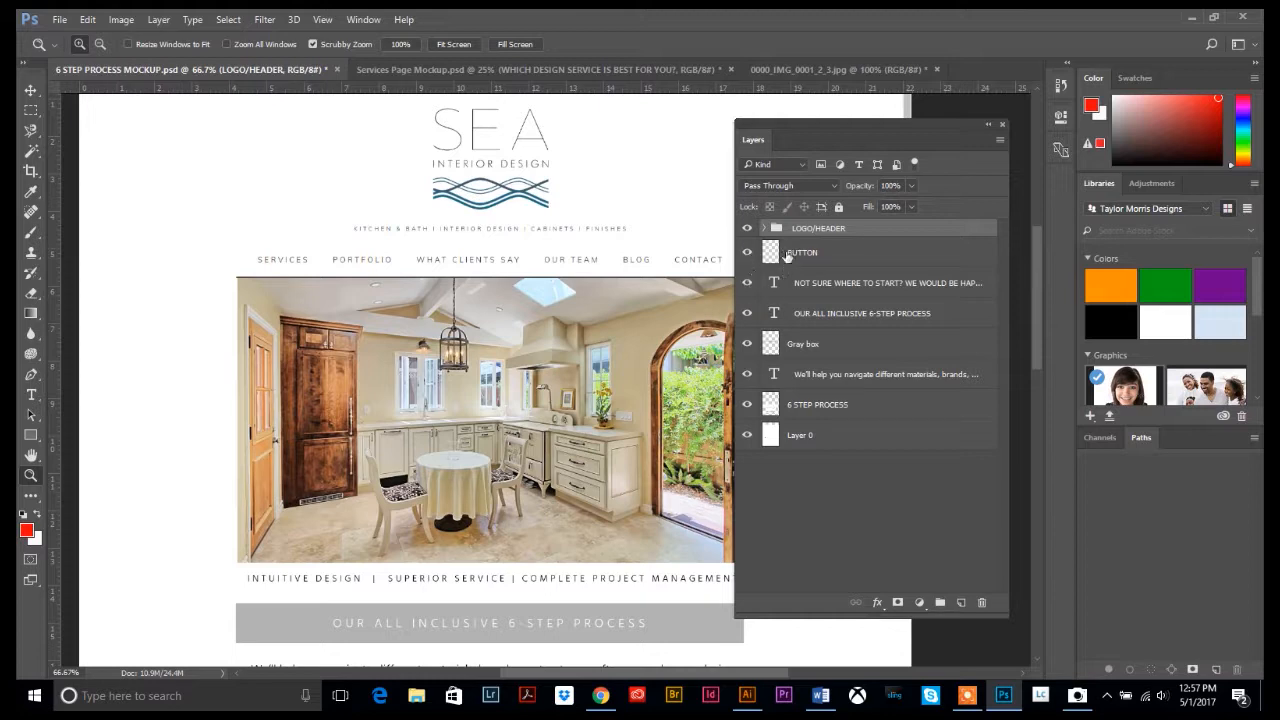
scroll(582, 381, "down", 8)
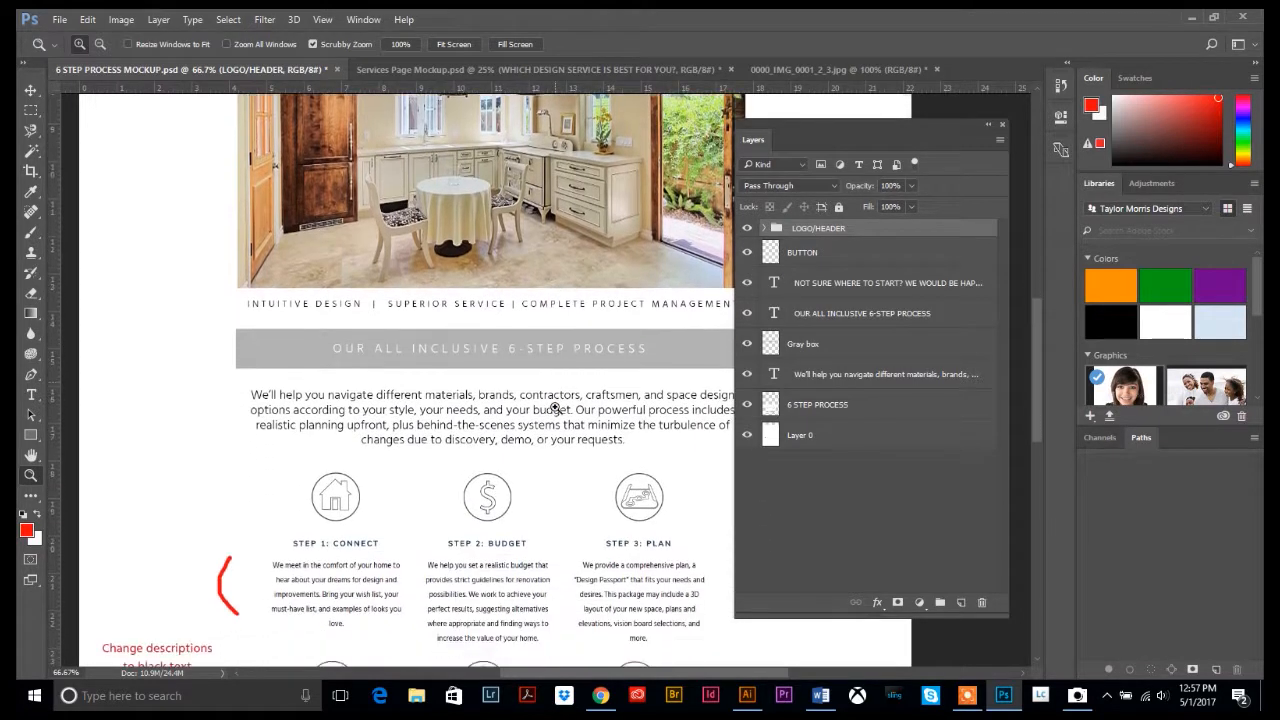
scroll(556, 400, "down", 6)
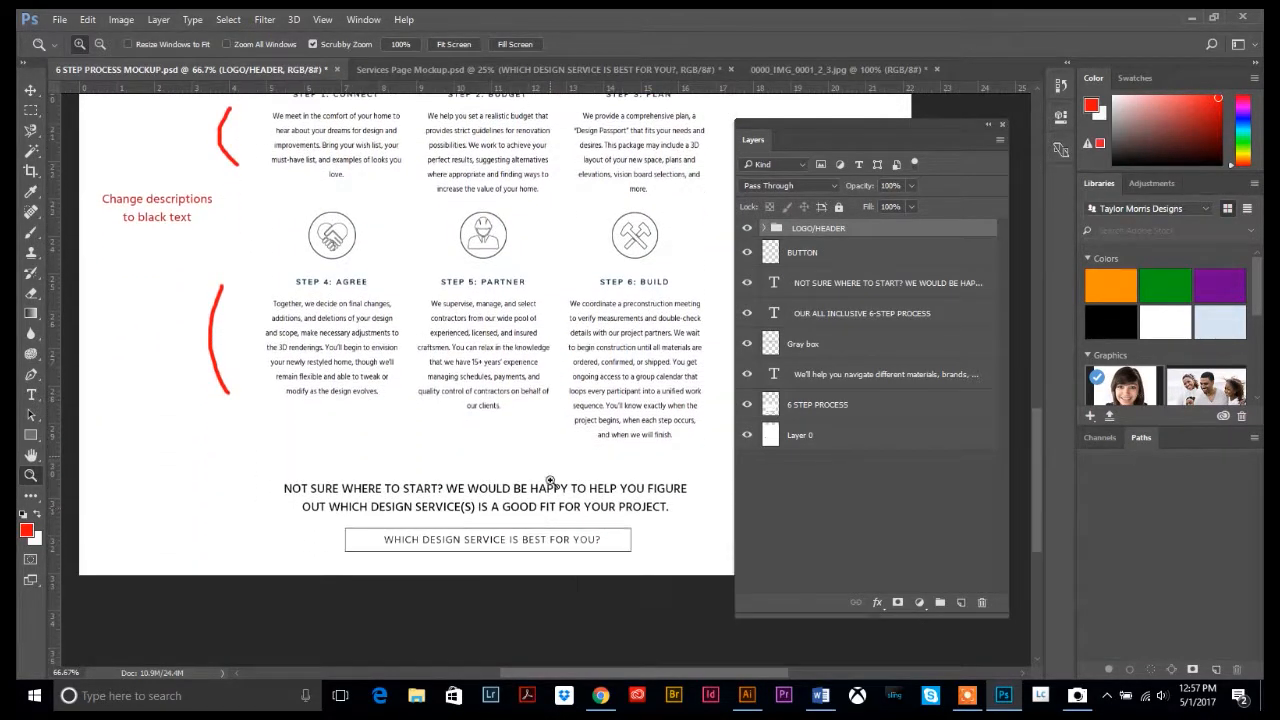
left_click(747, 253)
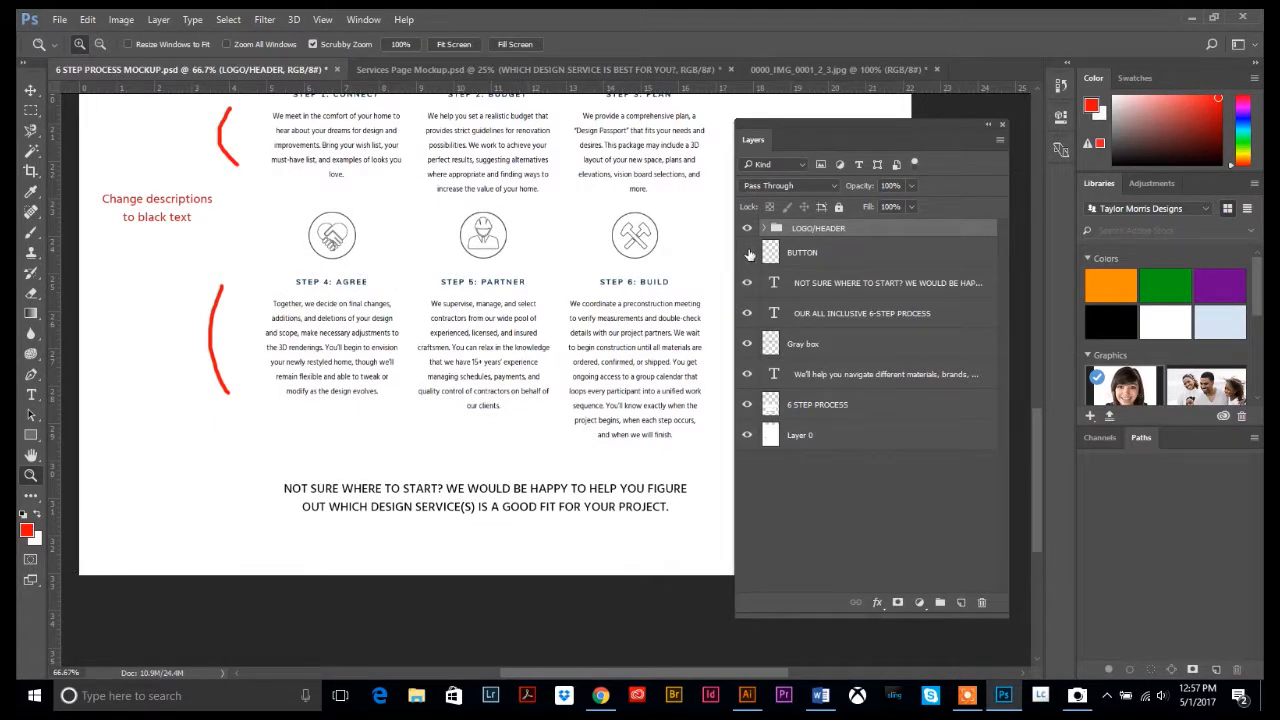
left_click(747, 253)
left_click(747, 253)
left_click(747, 253)
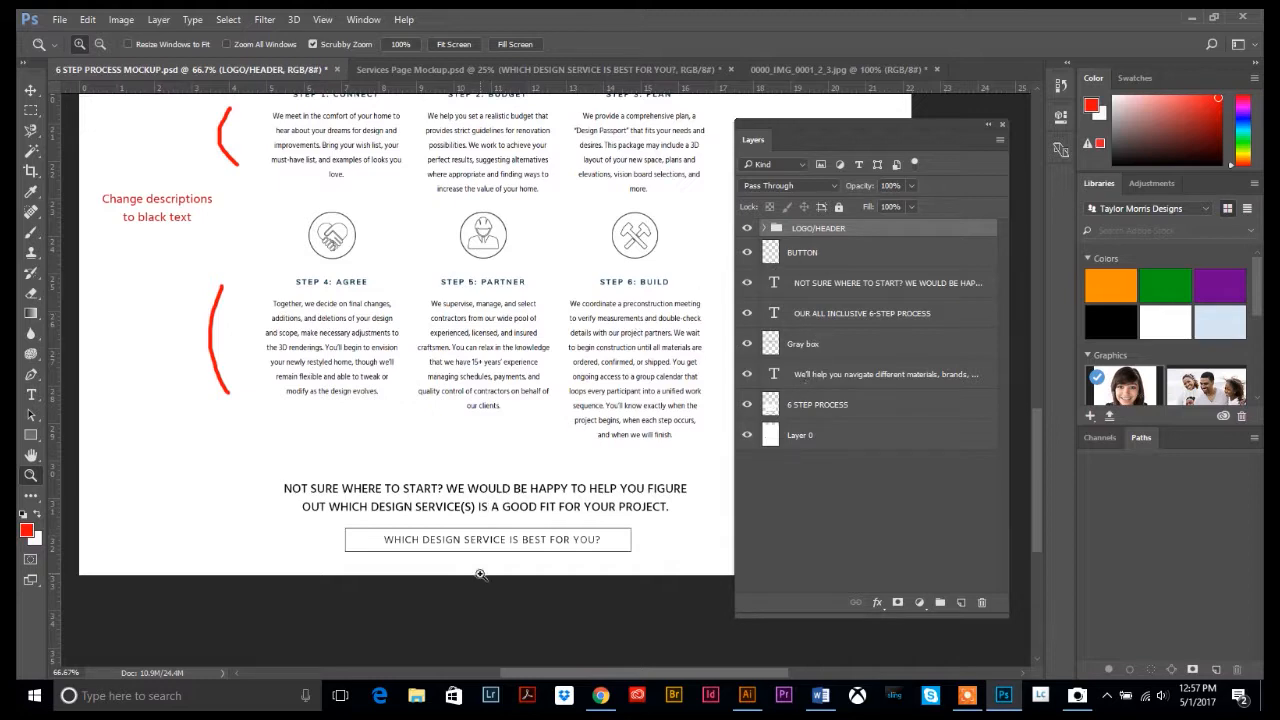
scroll(472, 453, "up", 1)
scroll(472, 453, "up", 10)
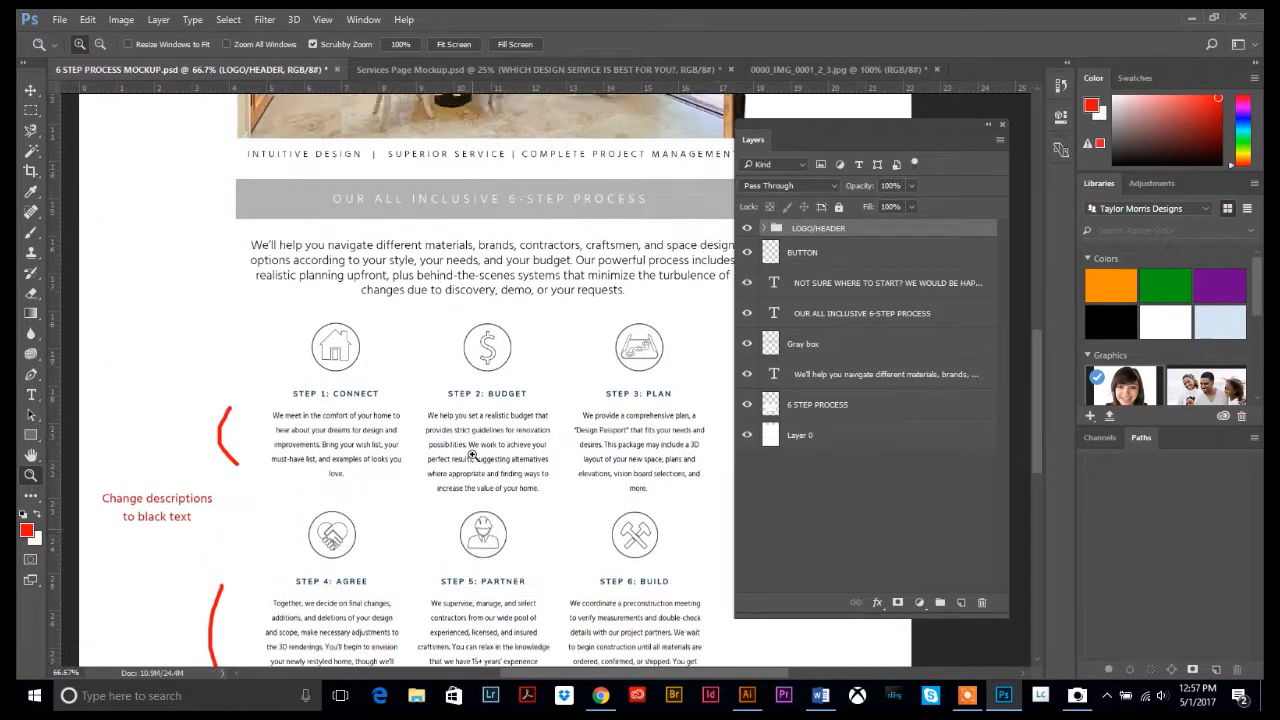
scroll(472, 453, "up", 3)
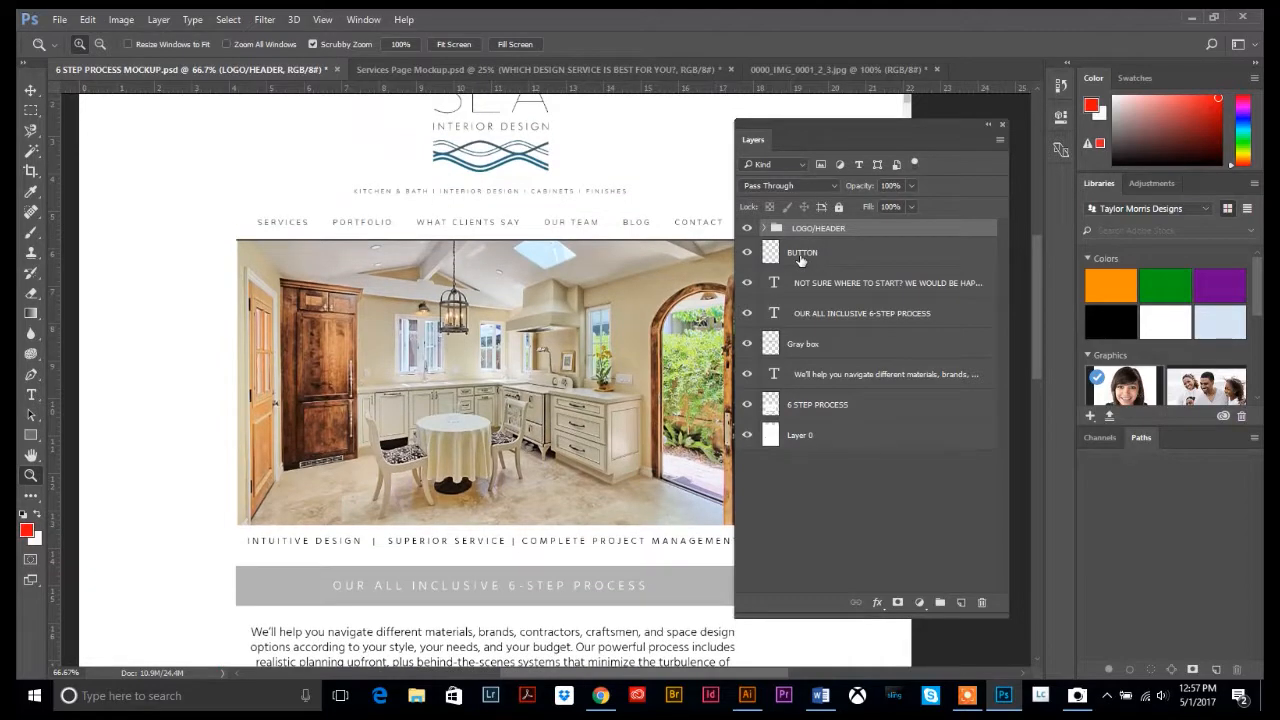
Move BUTTON below Layer 0 and rename Layer 0 to 'White Background'
left_click_drag(801, 259, 831, 483)
scroll(542, 415, "down", 6)
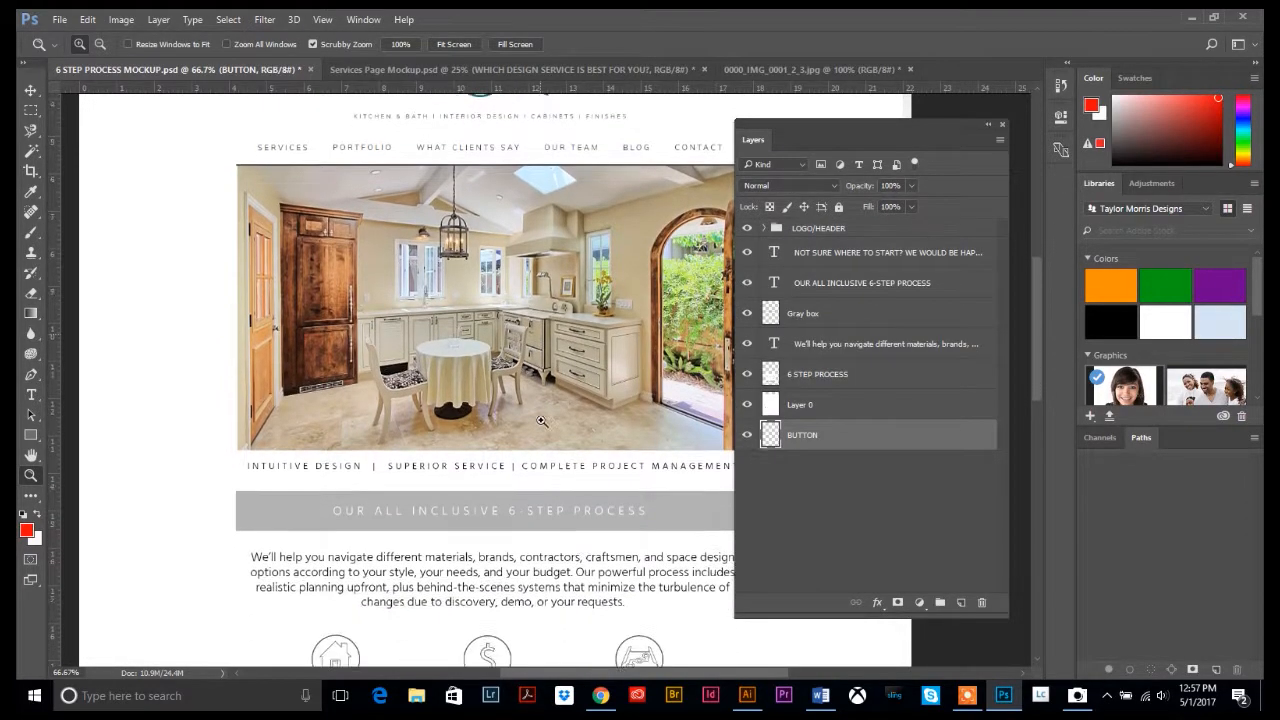
scroll(542, 415, "down", 8)
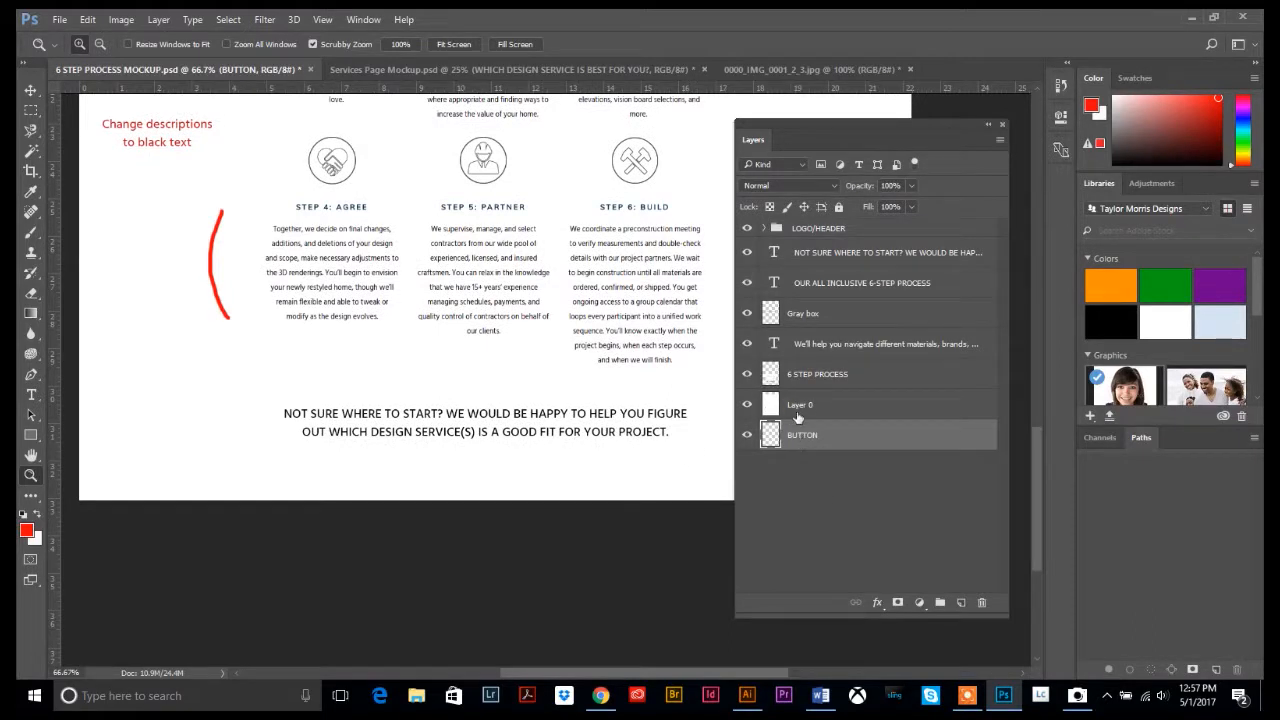
double_click(804, 409)
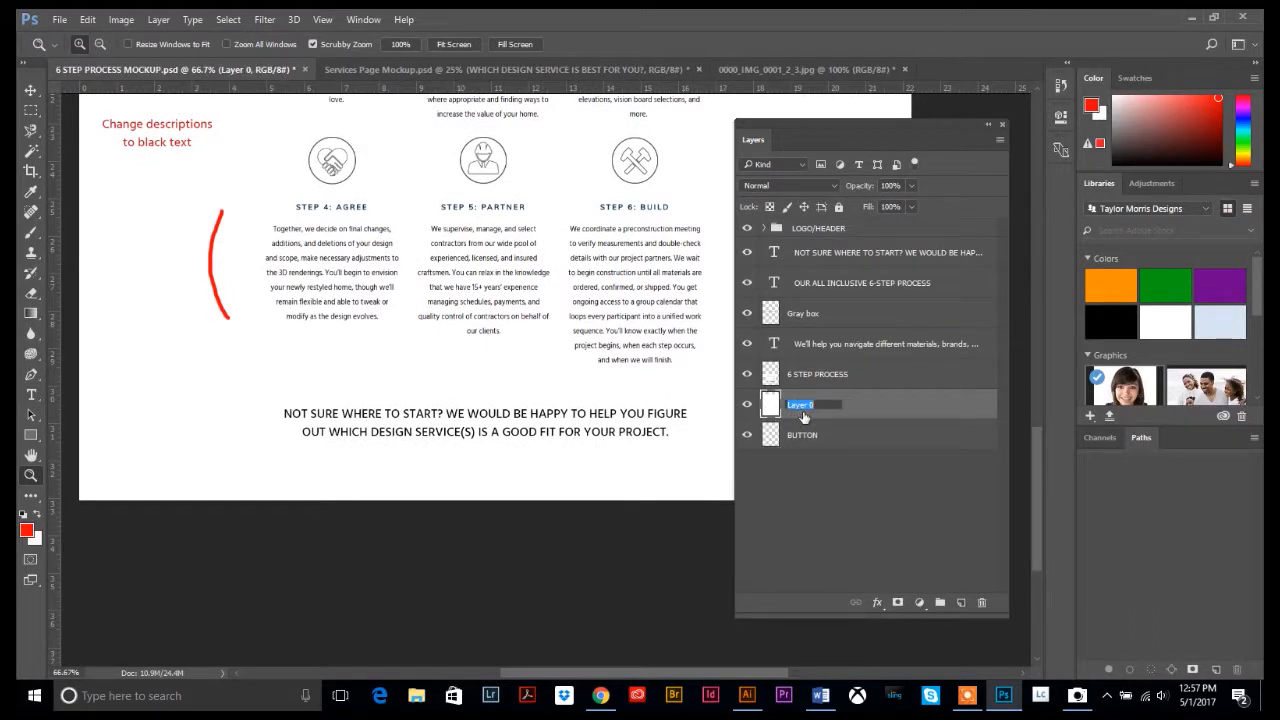
type("Ba")
type("Wh")
type("ite Backgoun")
key("Return")
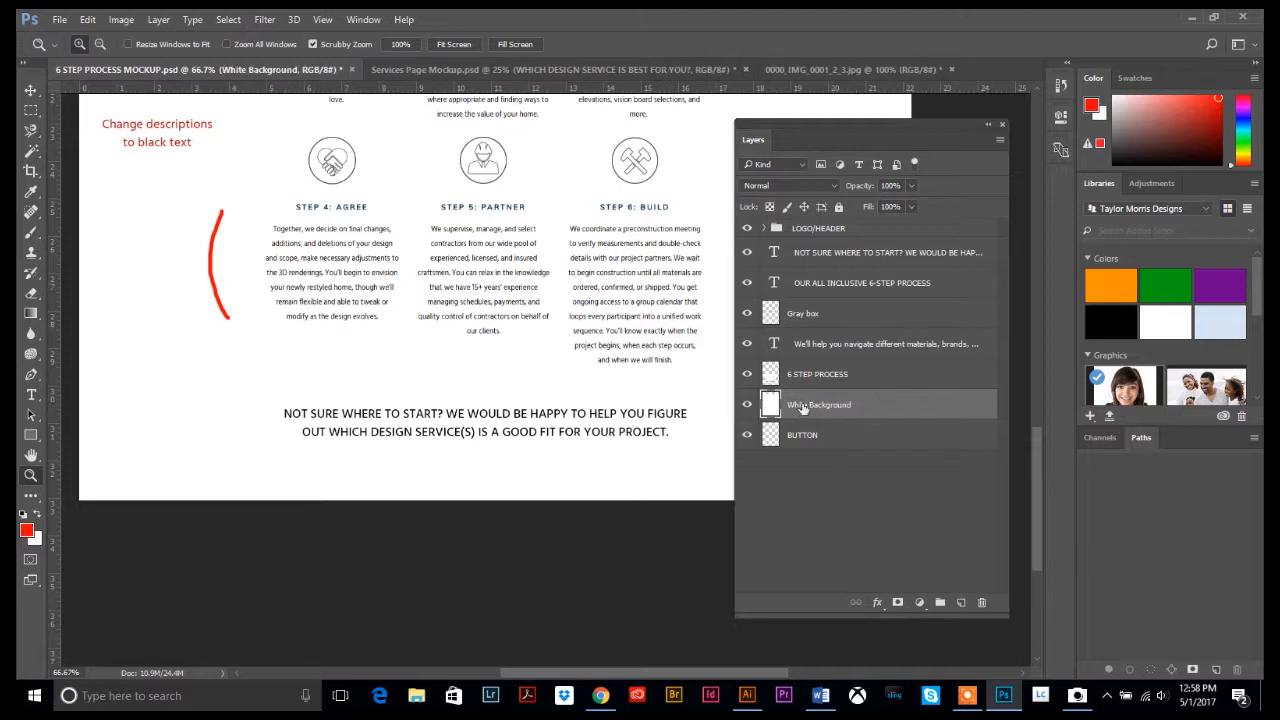
Put White Background at the bottom of the stack beneath the BUTTON layer
left_click_drag(803, 409, 804, 480)
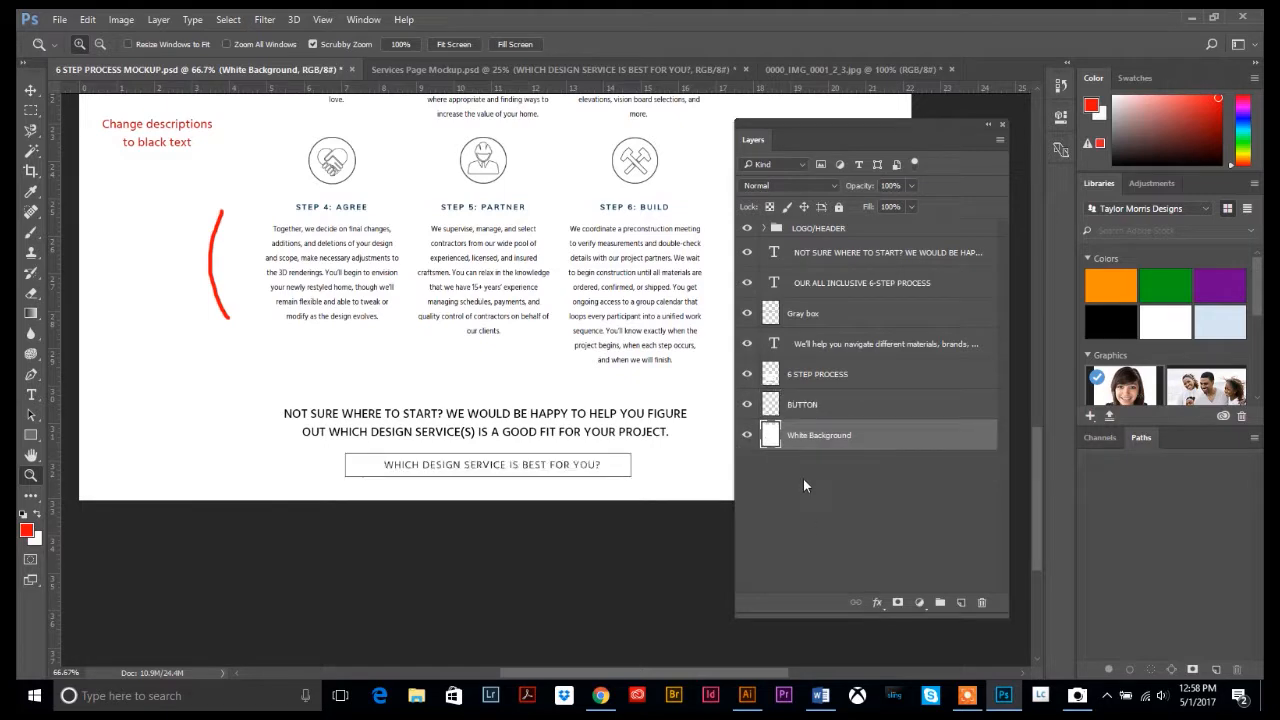
scroll(510, 420, "up", 2)
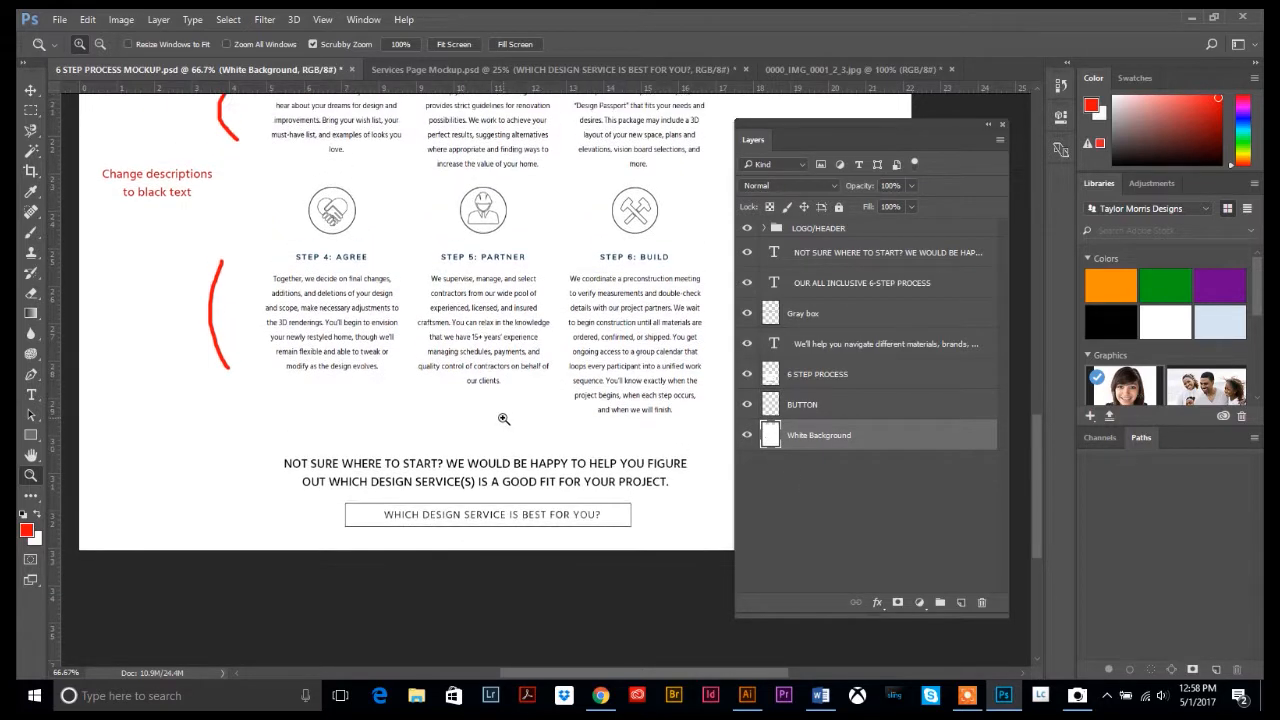
scroll(504, 419, "up", 5)
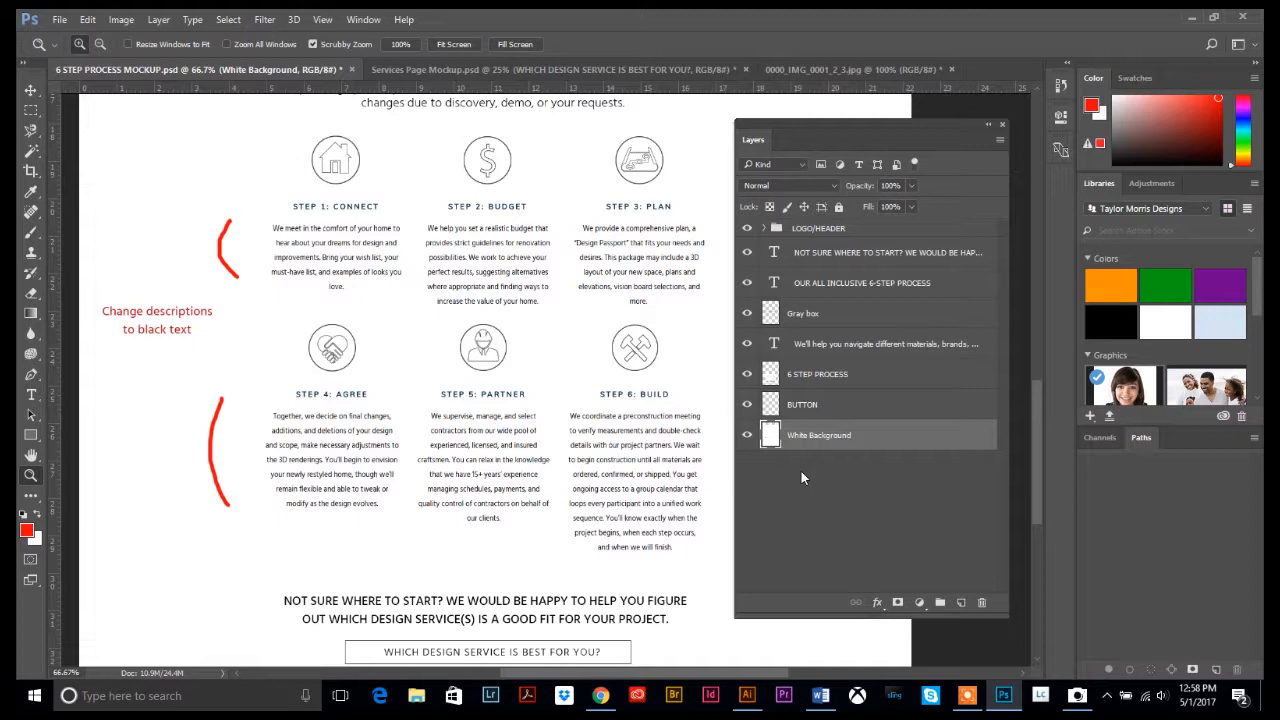
scroll(820, 477, "down", 1)
scroll(818, 482, "up", 3)
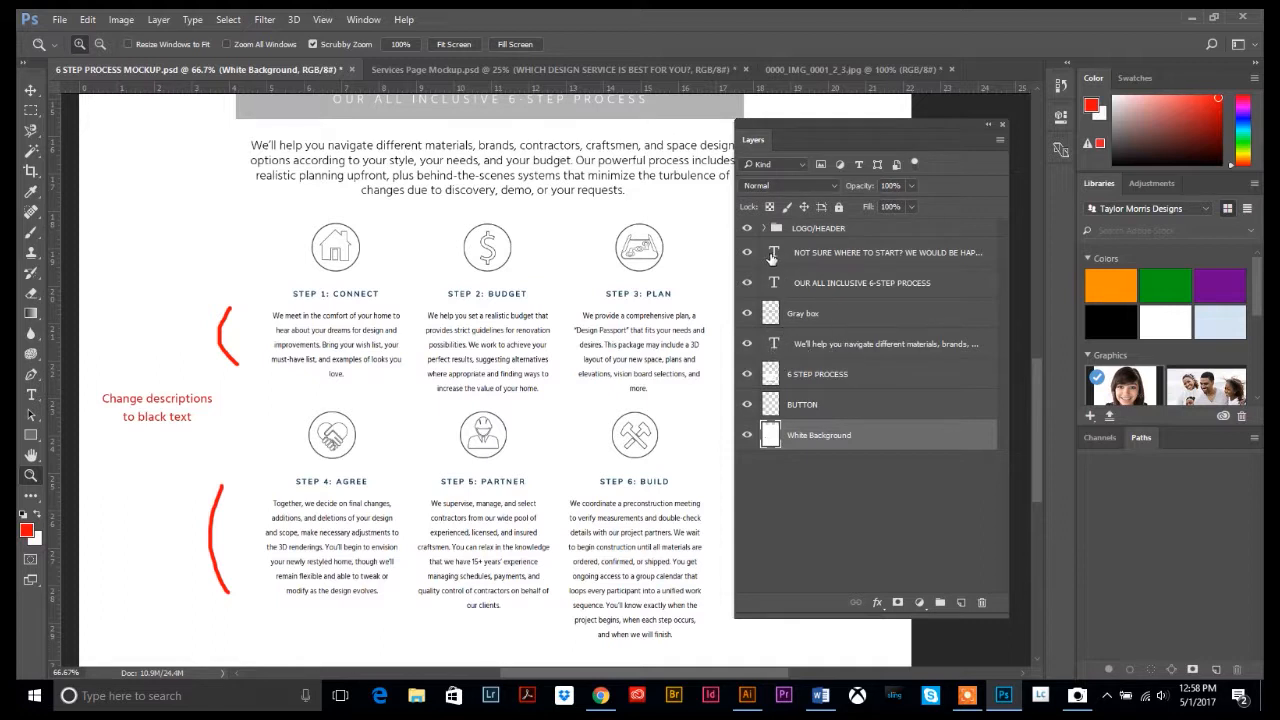
left_click(818, 346)
scroll(825, 410, "up", 4)
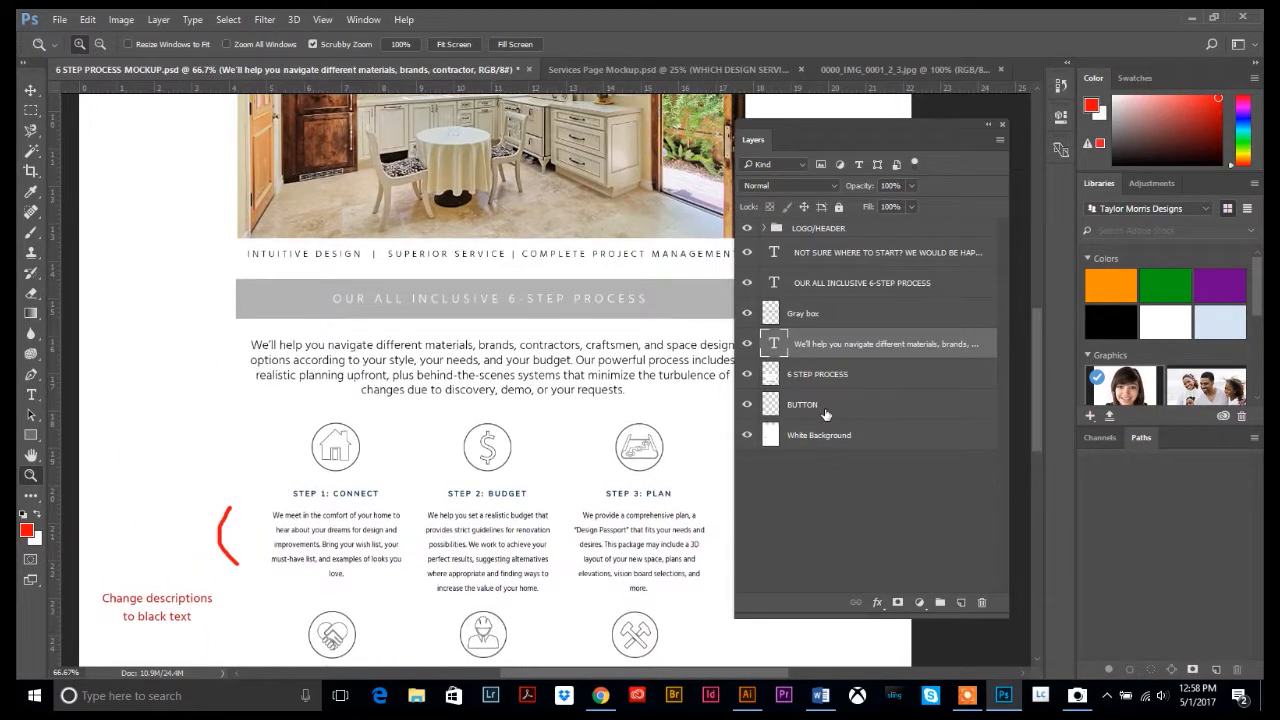
scroll(810, 355, "up", 1)
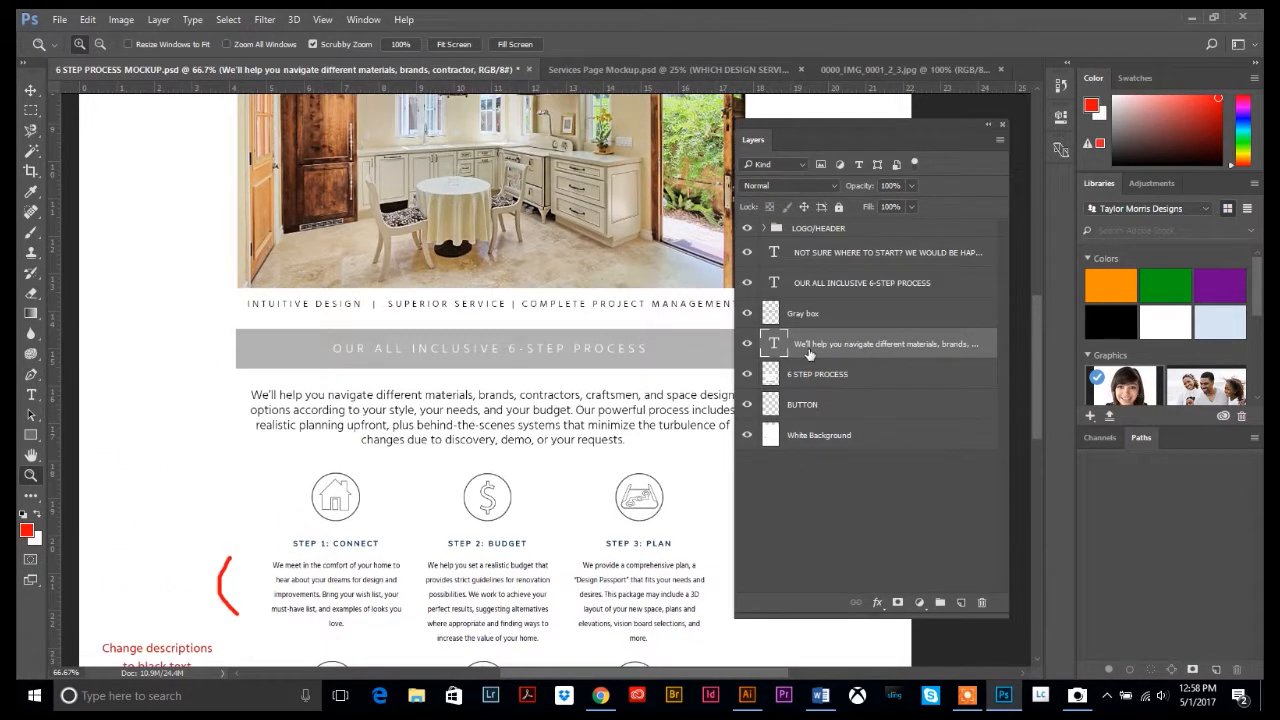
left_click(818, 256)
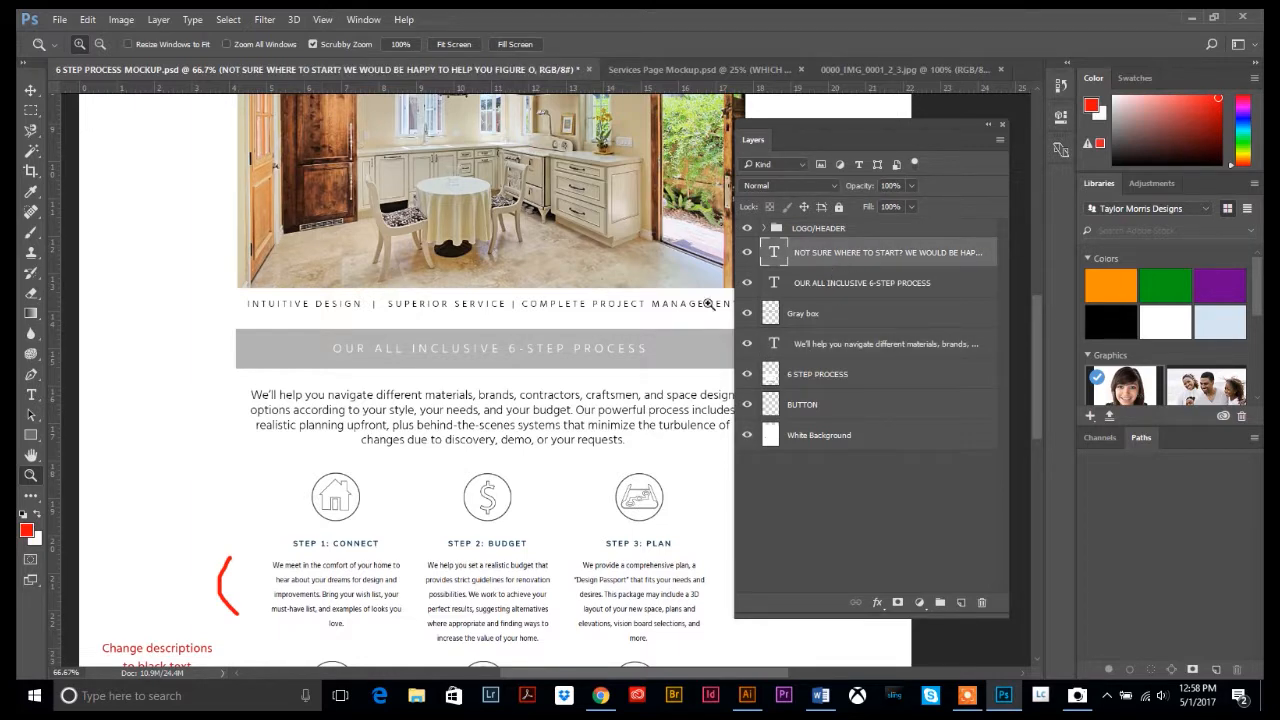
scroll(462, 425, "down", 5)
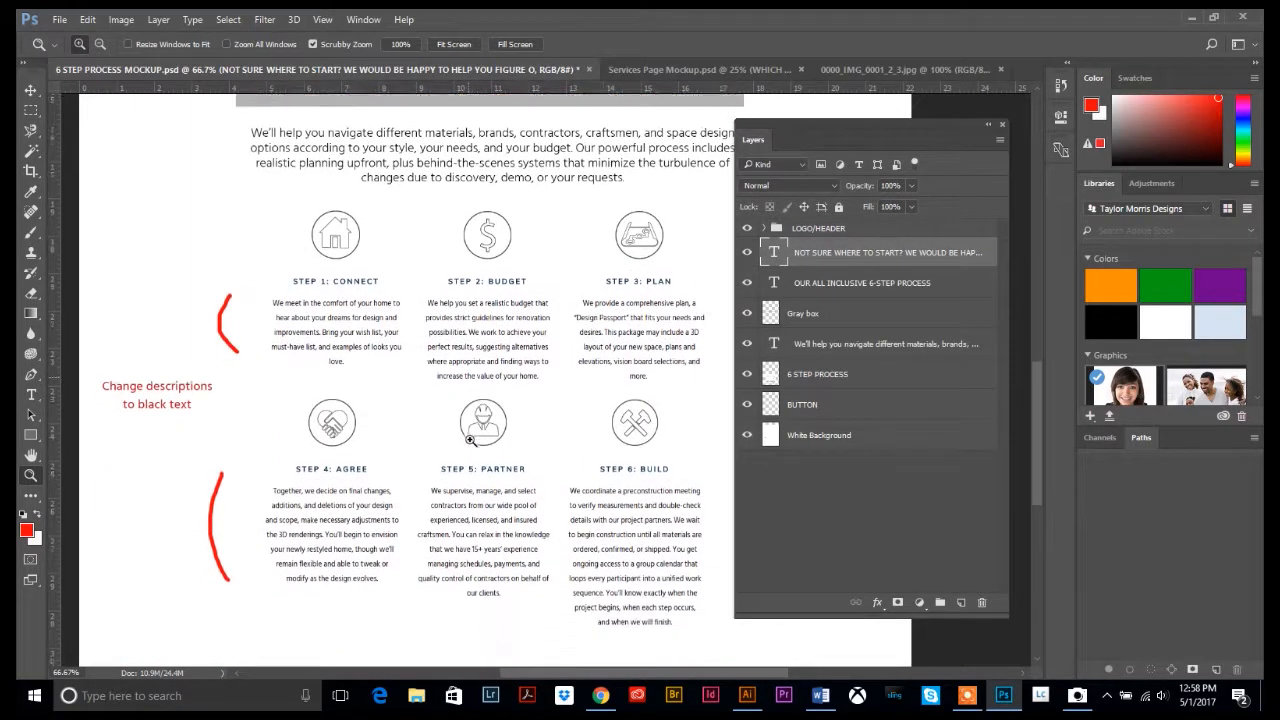
scroll(470, 440, "down", 3)
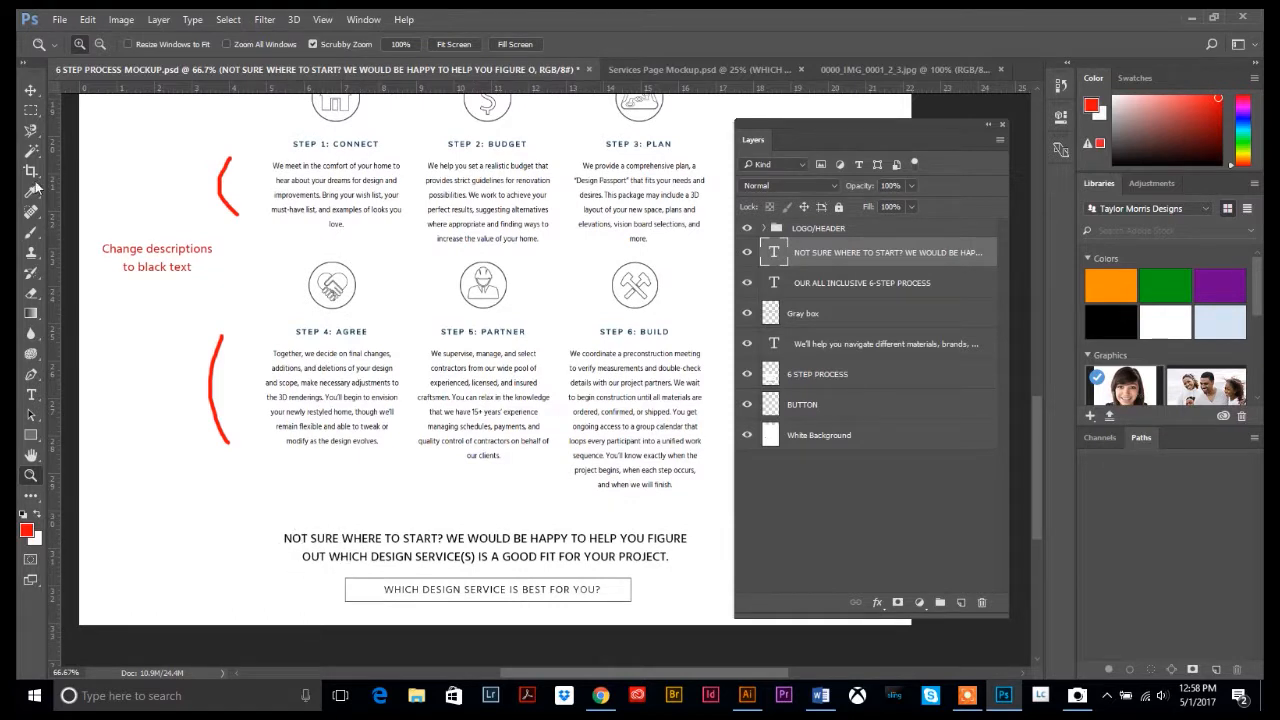
left_click(31, 394)
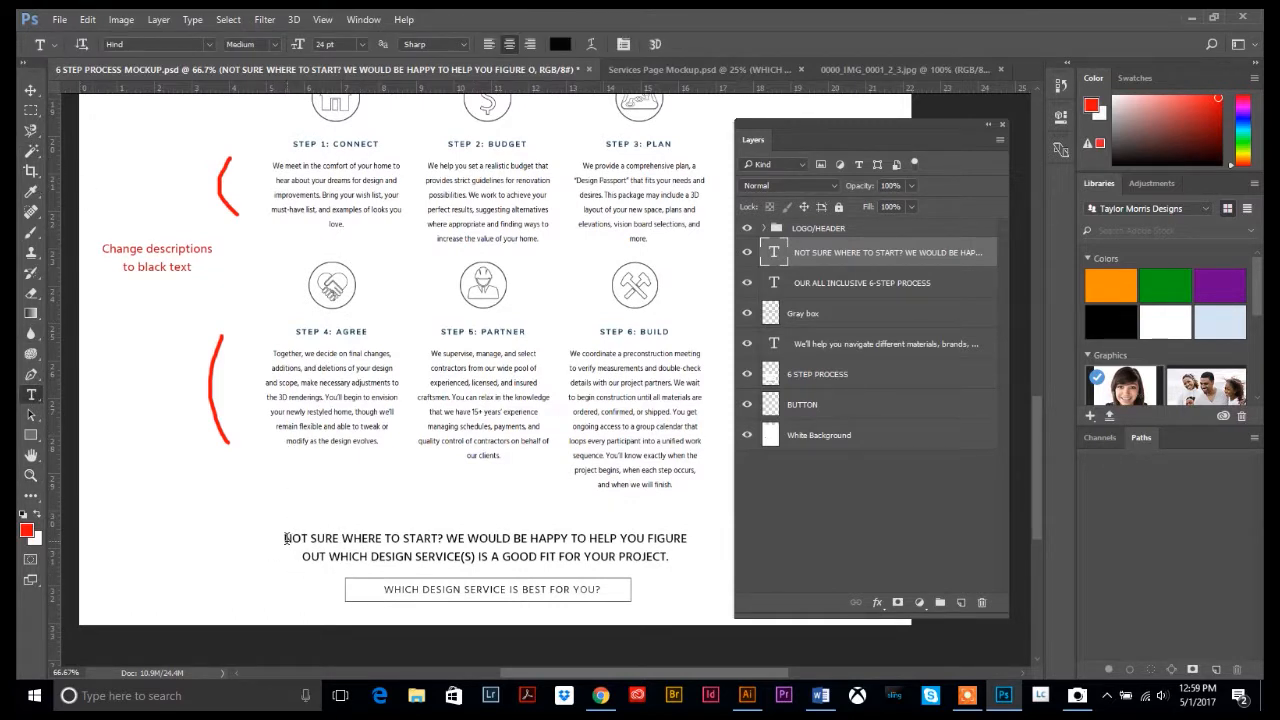
left_click_drag(284, 539, 697, 560)
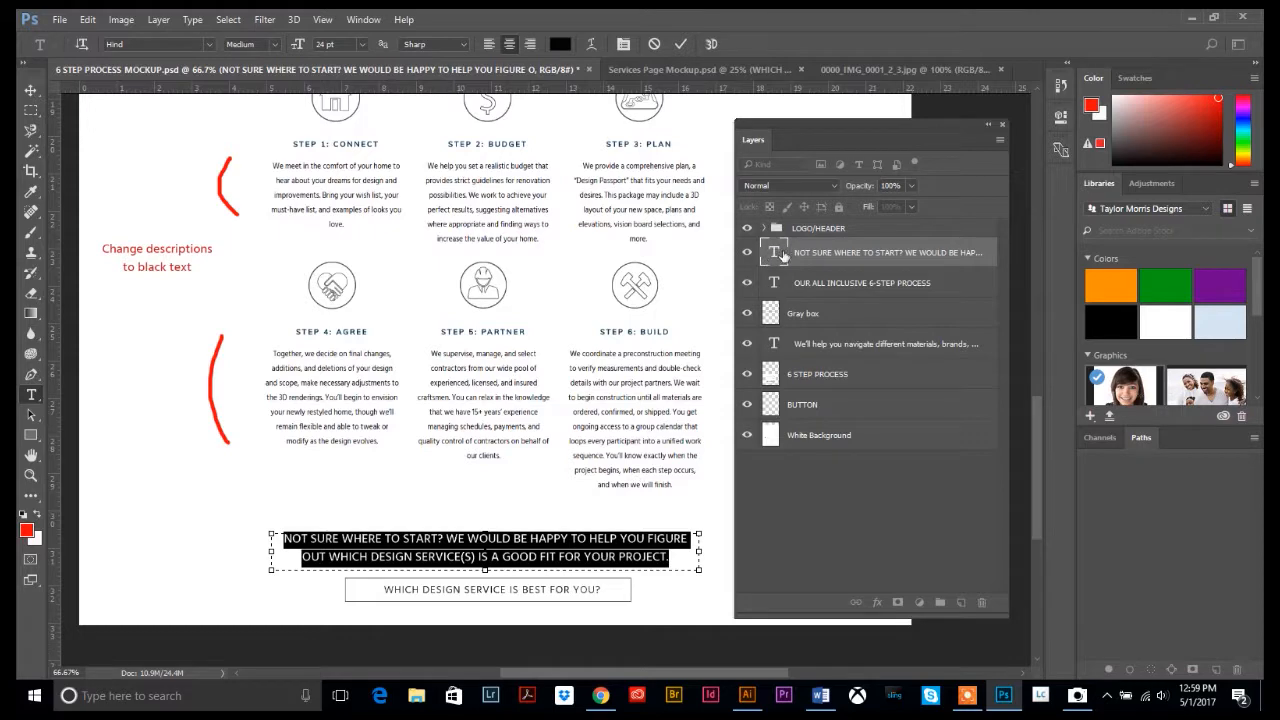
scroll(474, 536, "up", 4)
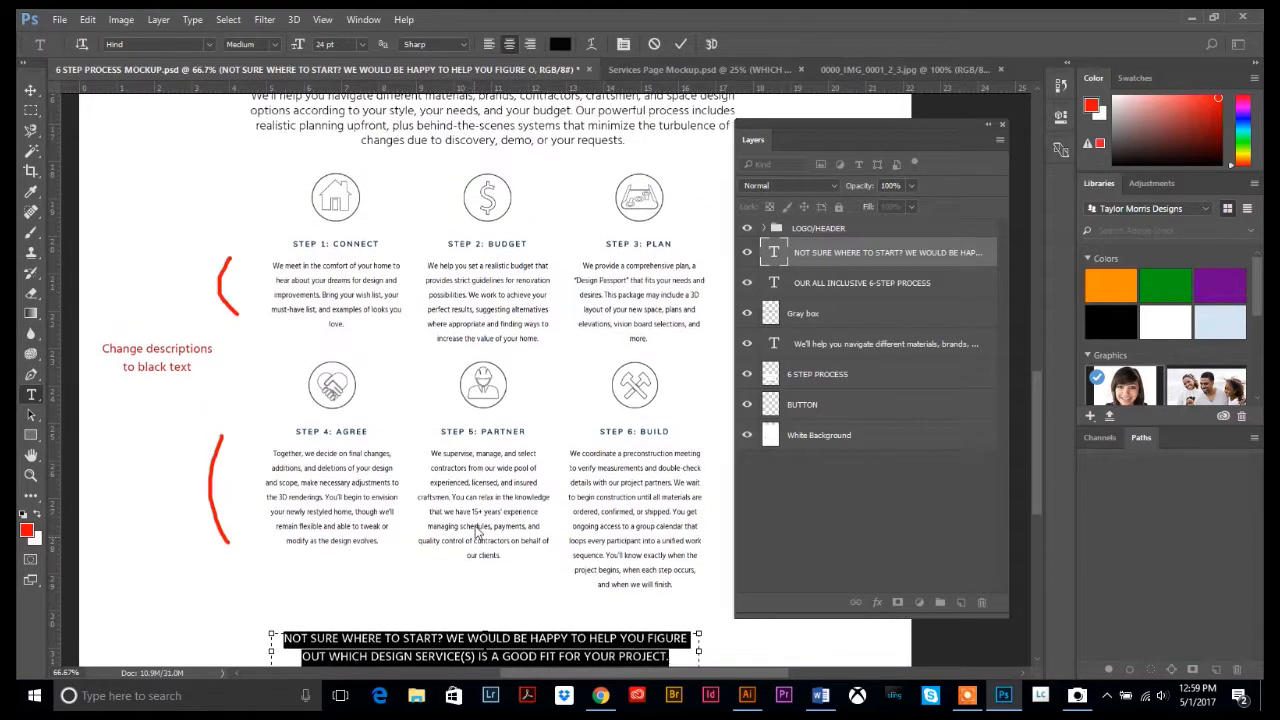
scroll(475, 536, "up", 5)
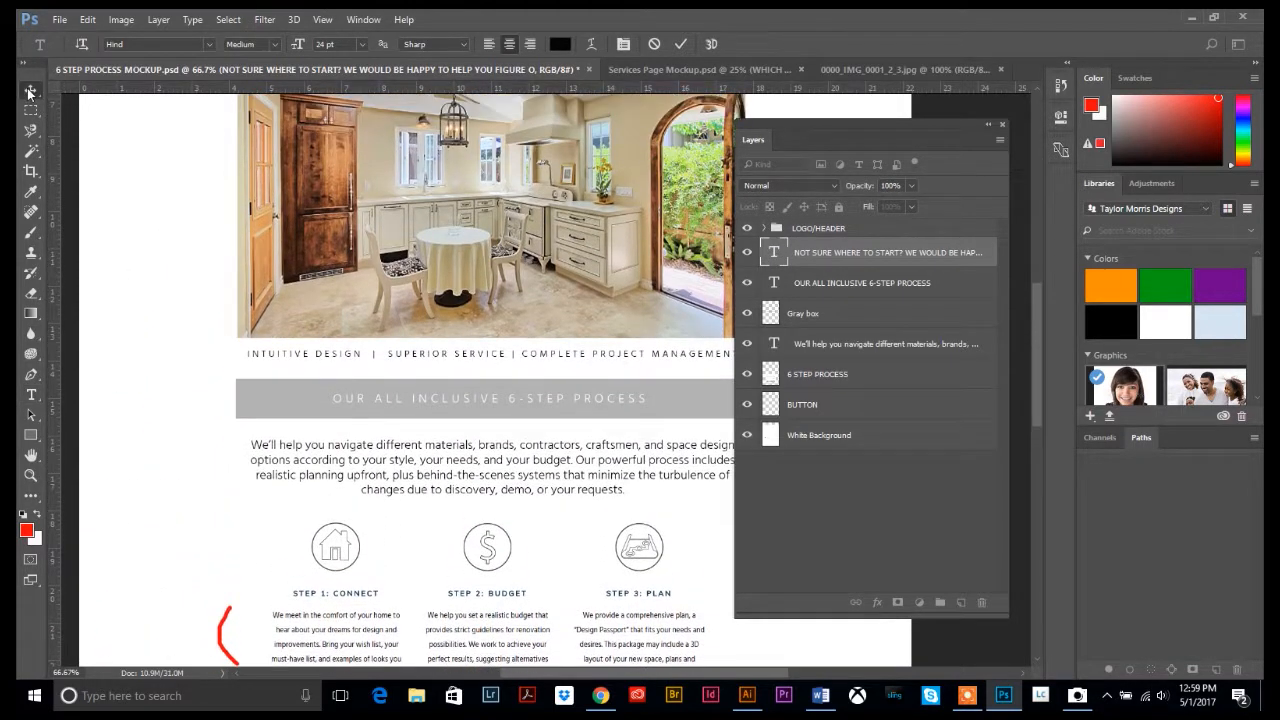
left_click(31, 91)
scroll(459, 391, "up", 1)
left_click(35, 458)
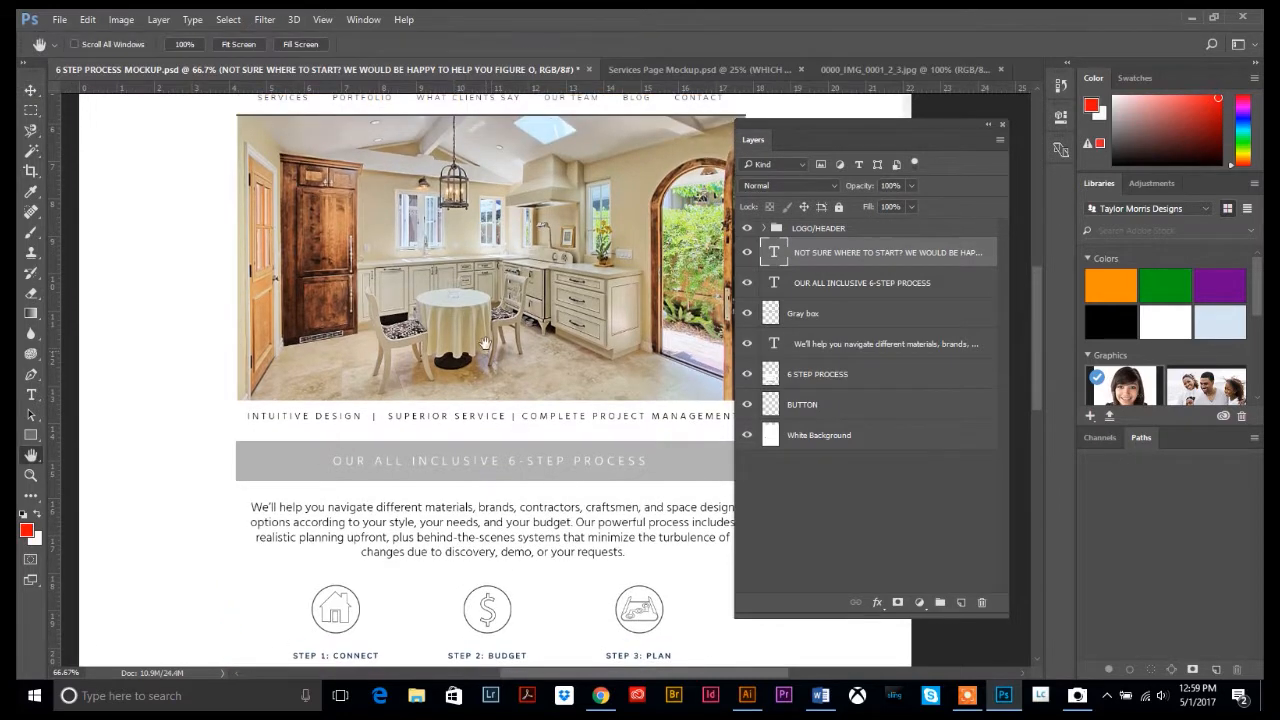
left_click_drag(439, 331, 382, 505)
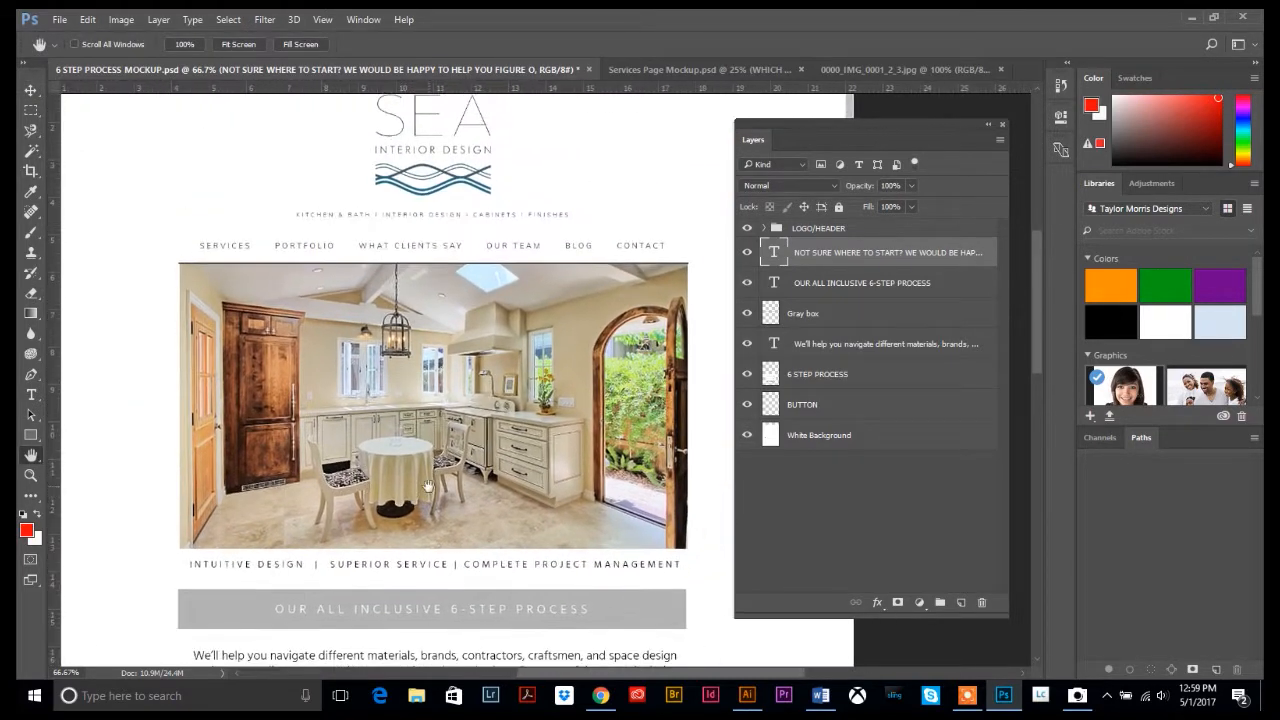
scroll(575, 290, "up", 1)
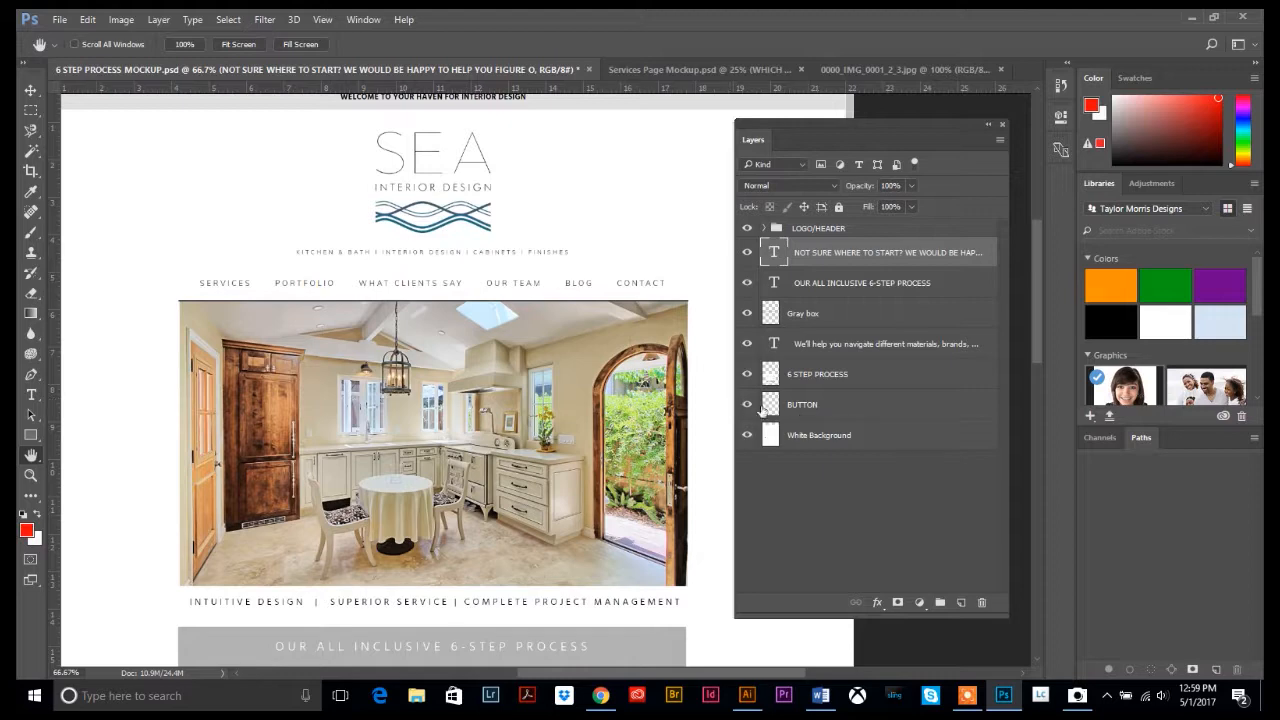
scroll(430, 480, "down", 3)
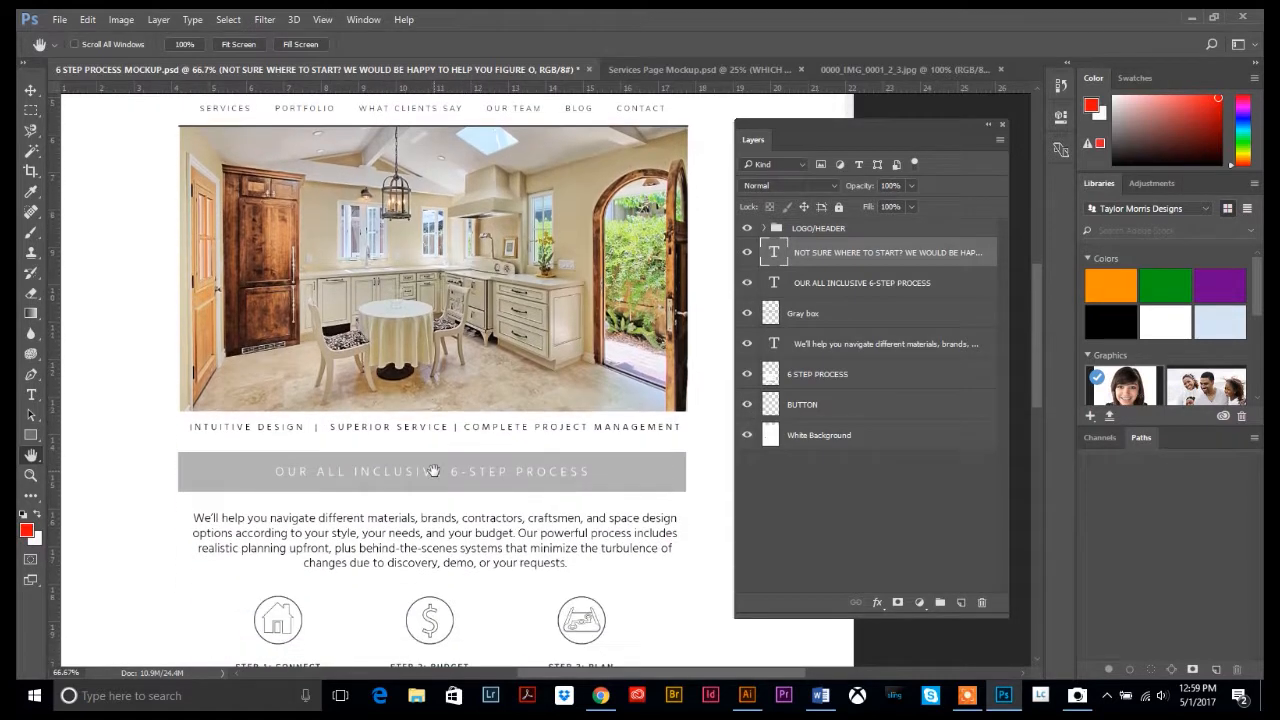
scroll(438, 472, "up", 4)
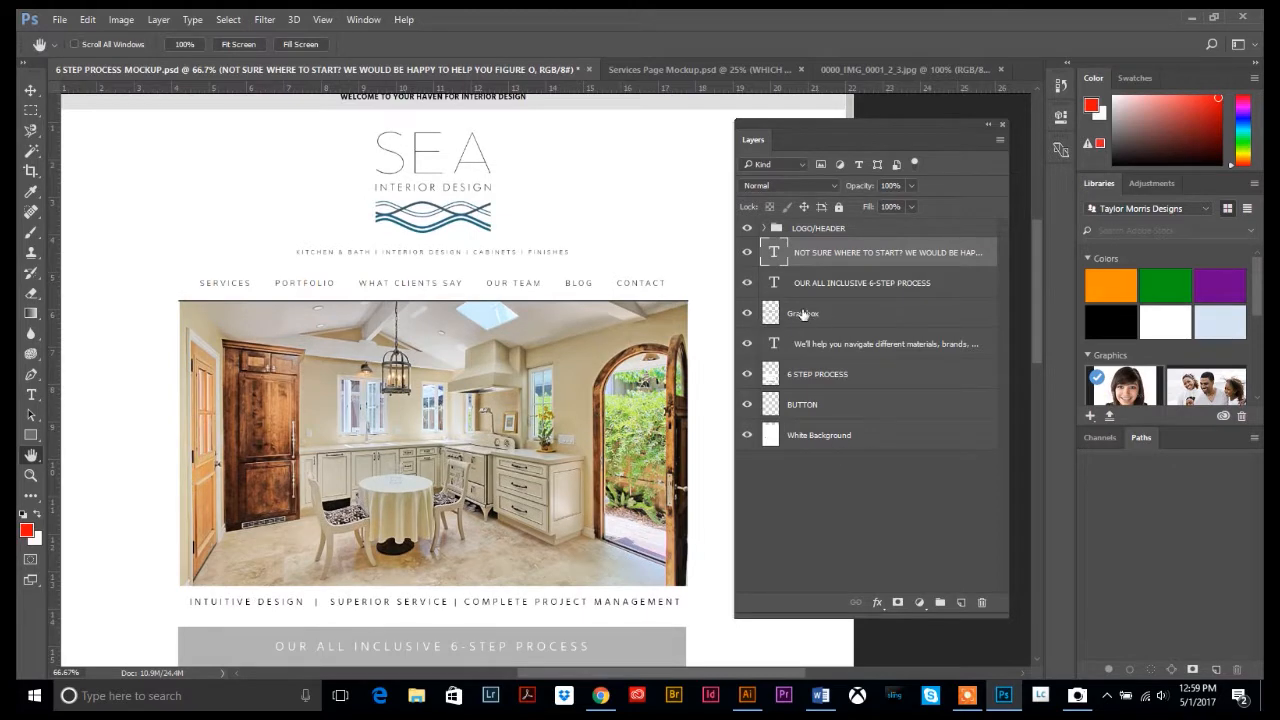
left_click(826, 317)
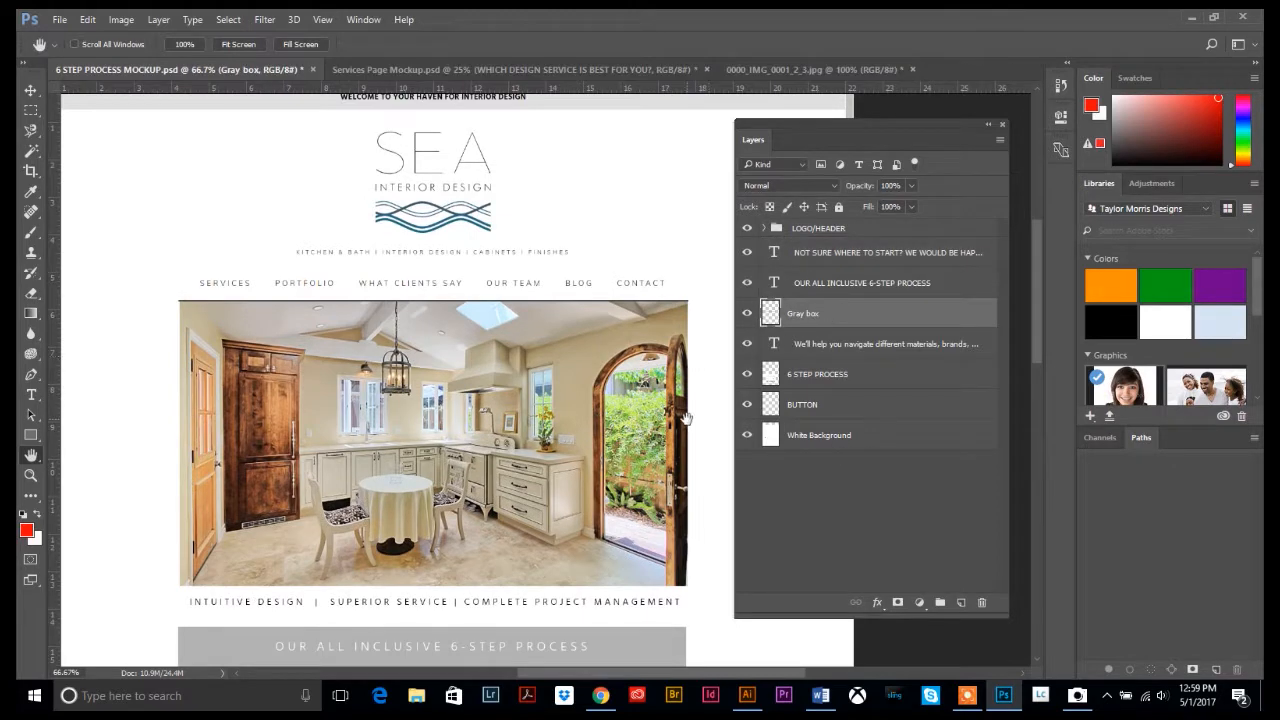
scroll(686, 418, "down", 3)
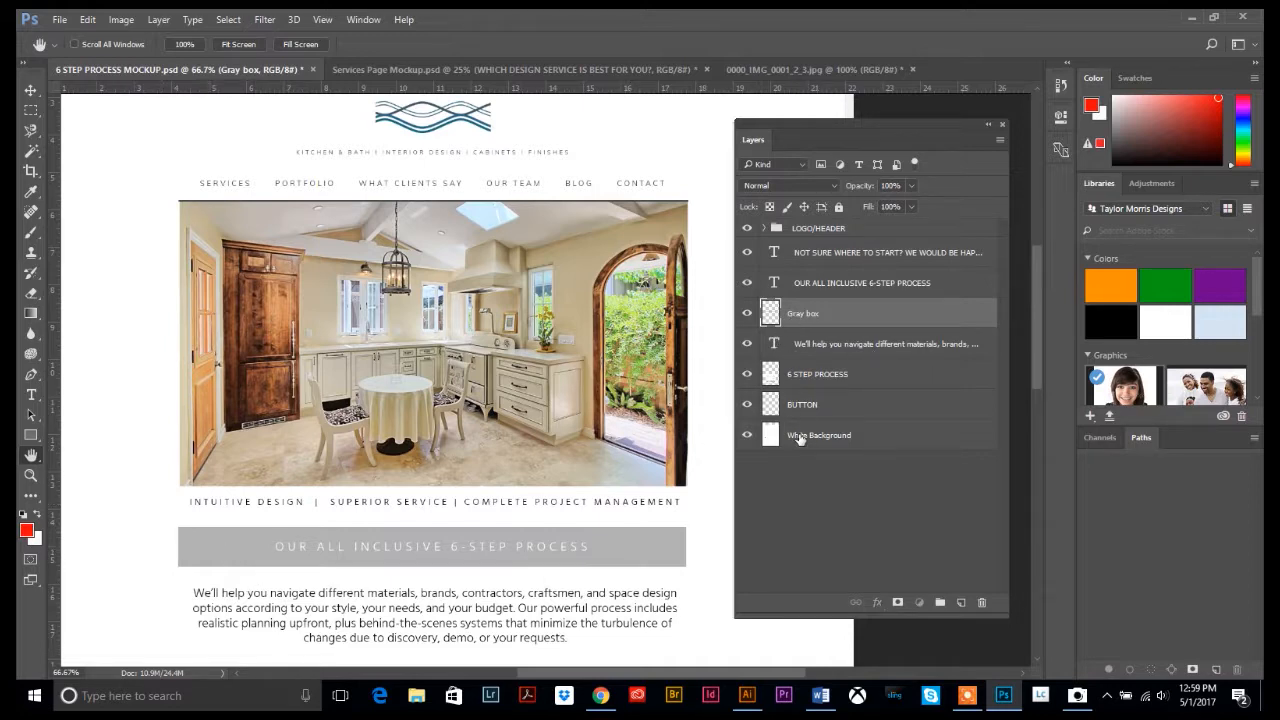
left_click_drag(800, 438, 807, 305)
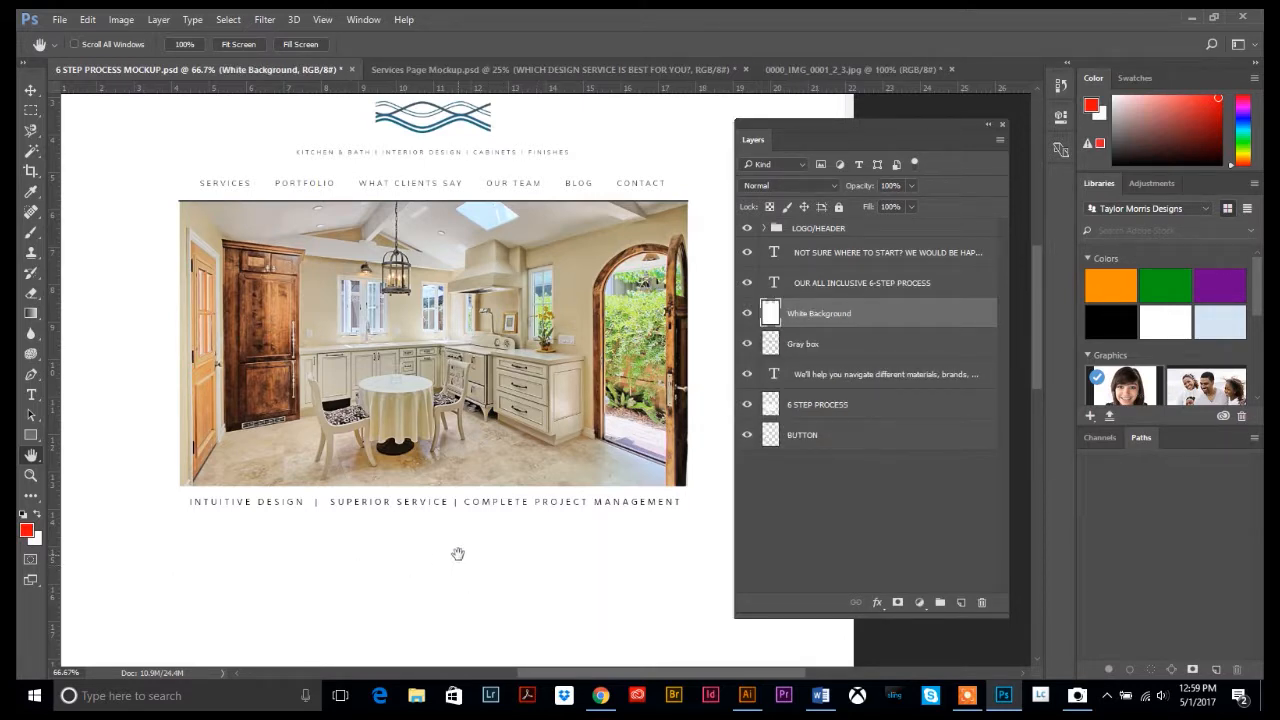
scroll(310, 580, "down", 3)
scroll(315, 568, "down", 4)
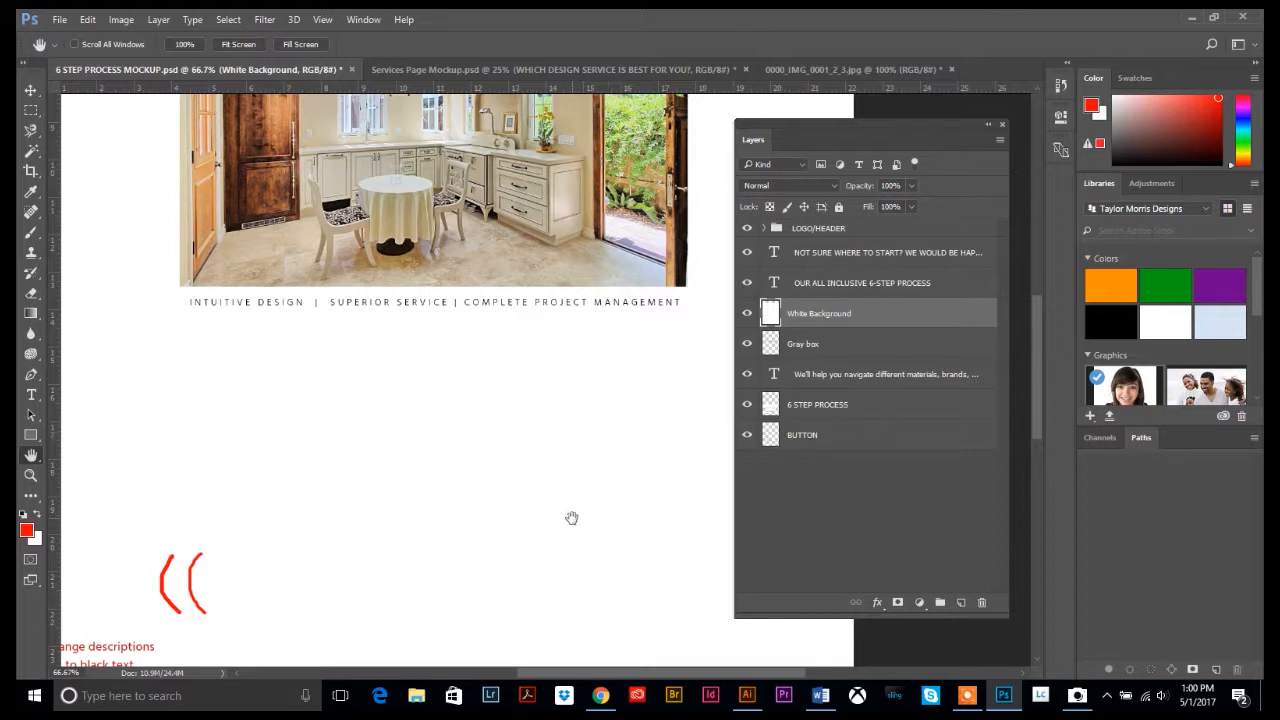
scroll(567, 517, "down", 5)
scroll(567, 517, "down", 5)
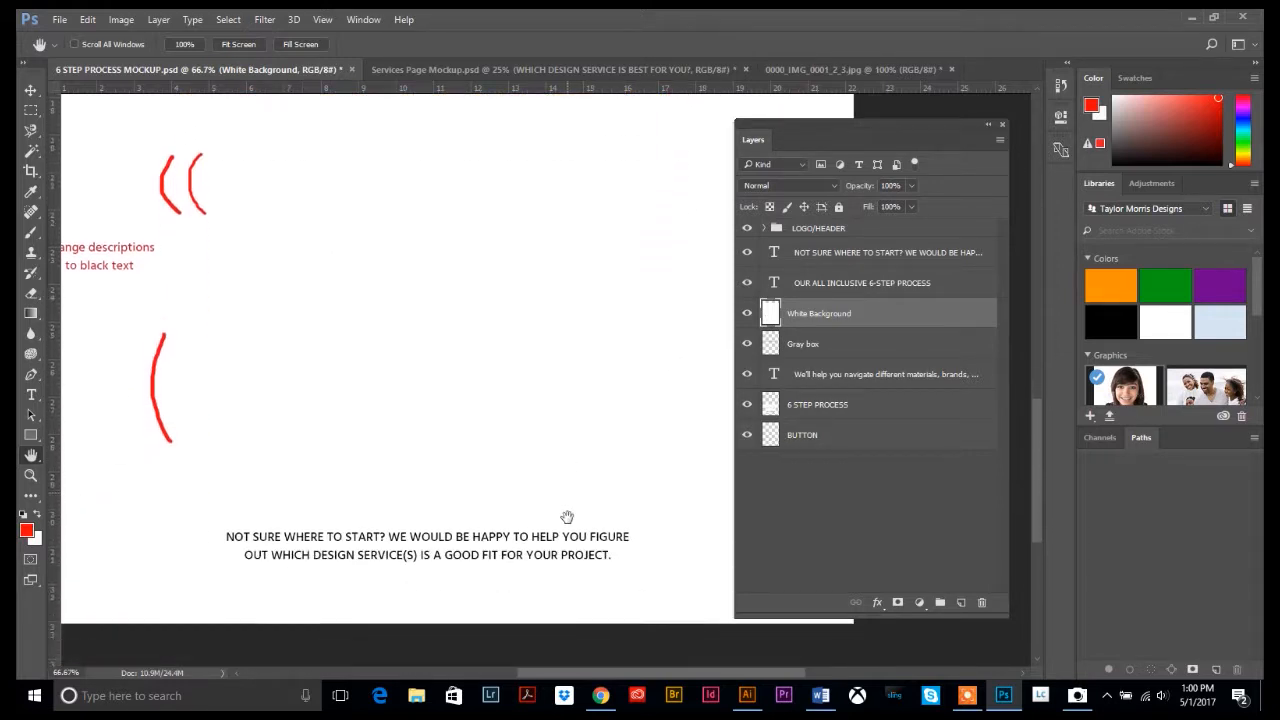
scroll(533, 346, "up", 1)
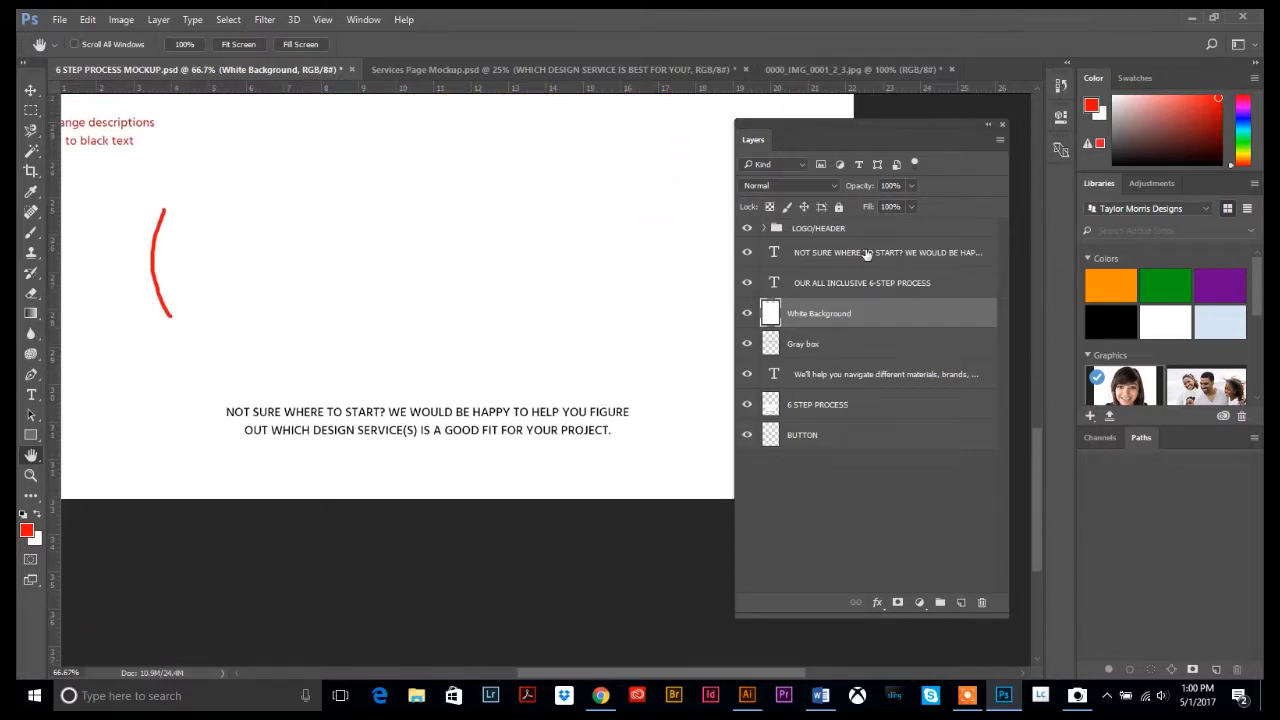
left_click(810, 257)
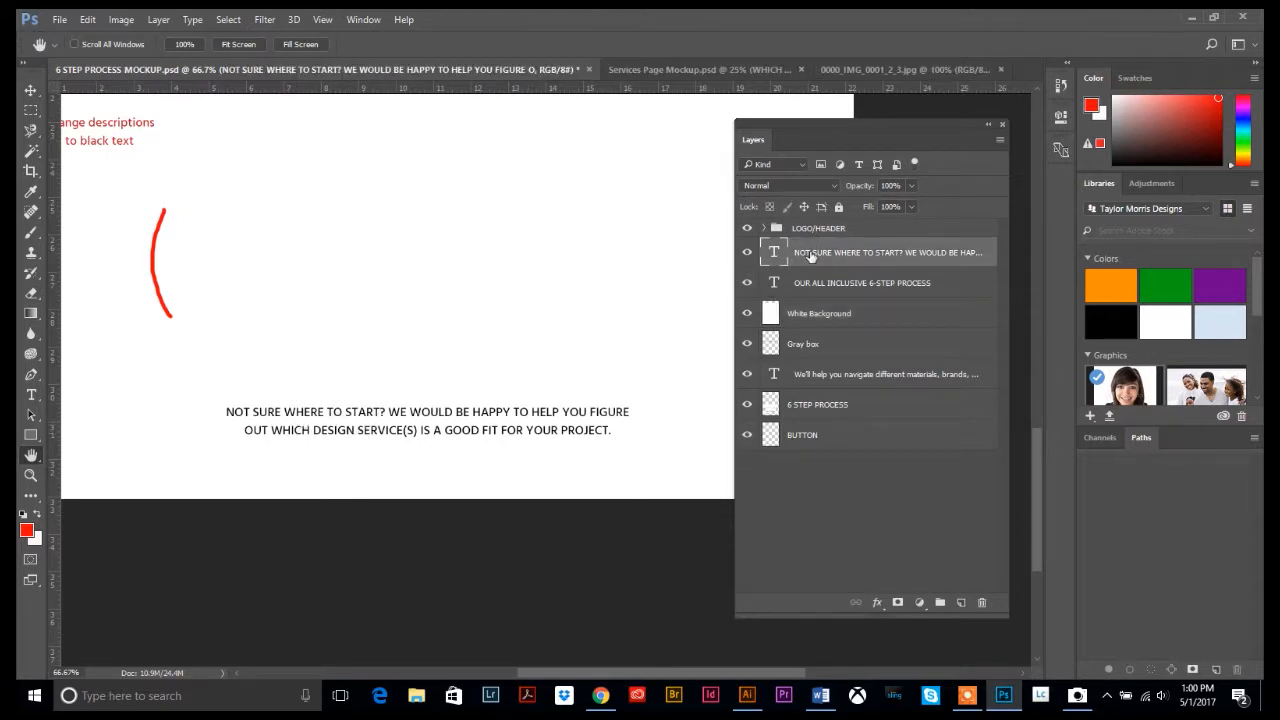
left_click(810, 287)
scroll(636, 329, "up", 1)
scroll(636, 329, "up", 15)
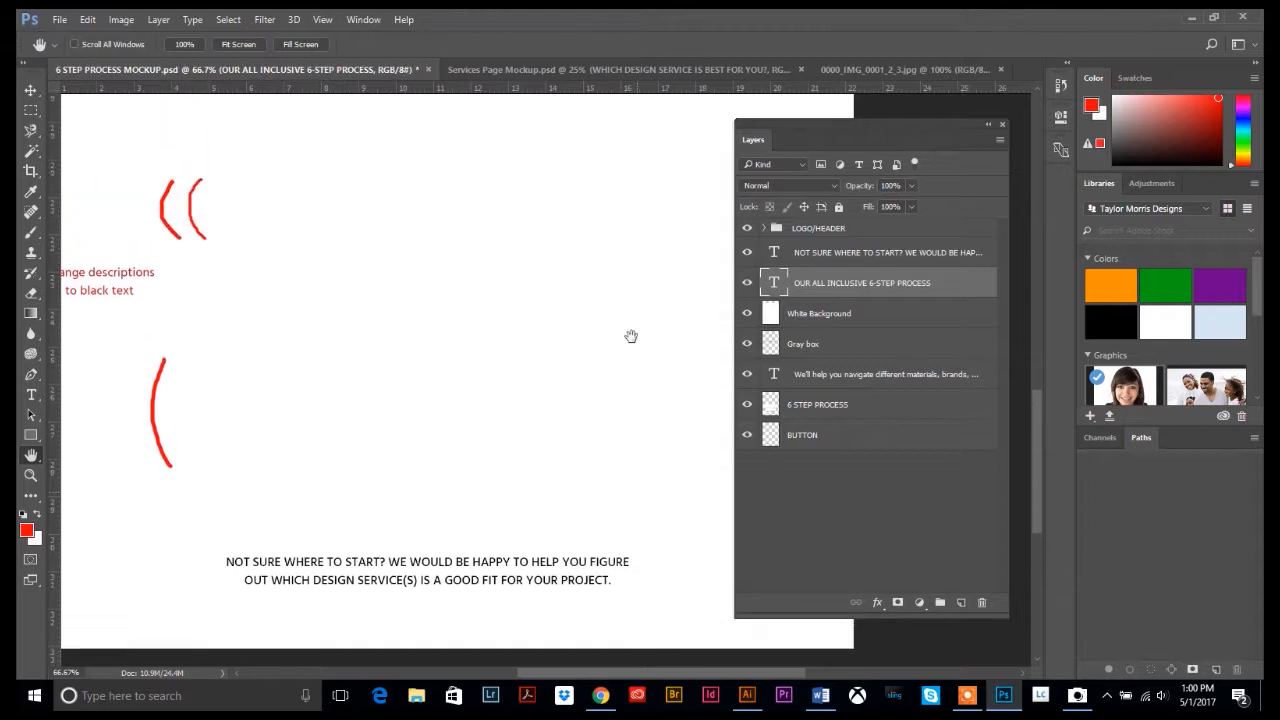
scroll(509, 390, "up", 5)
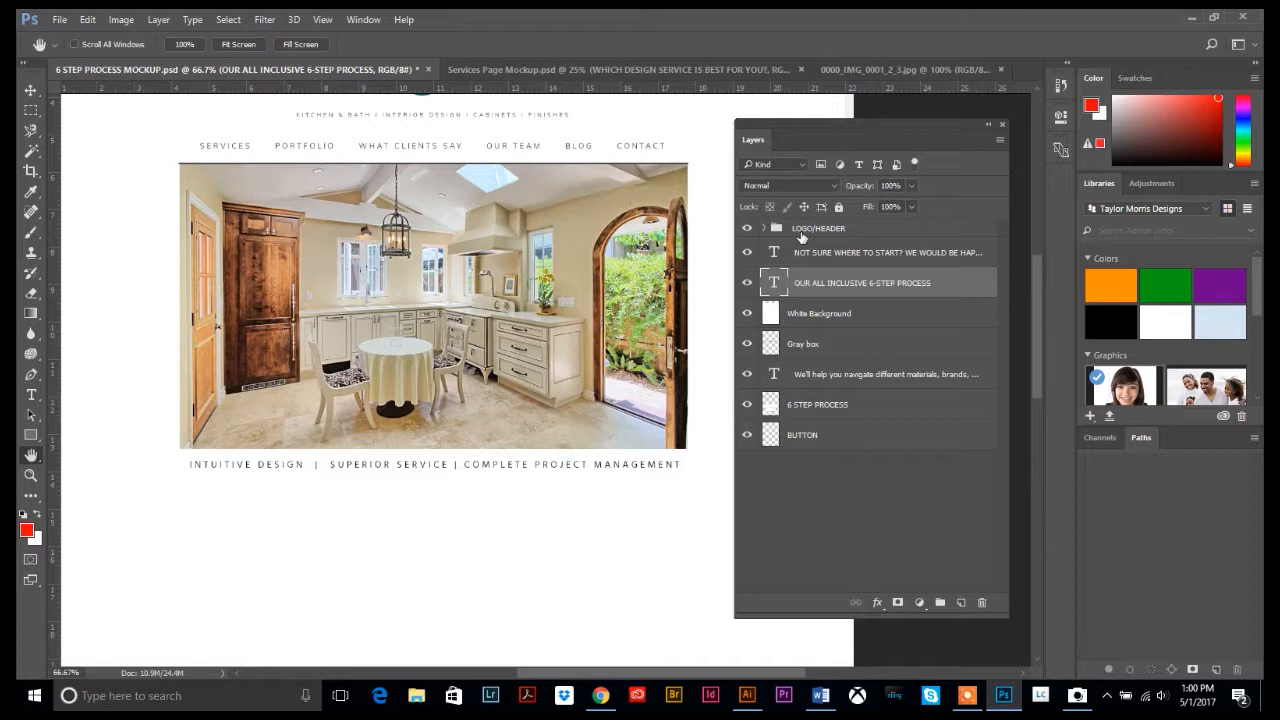
left_click(819, 229)
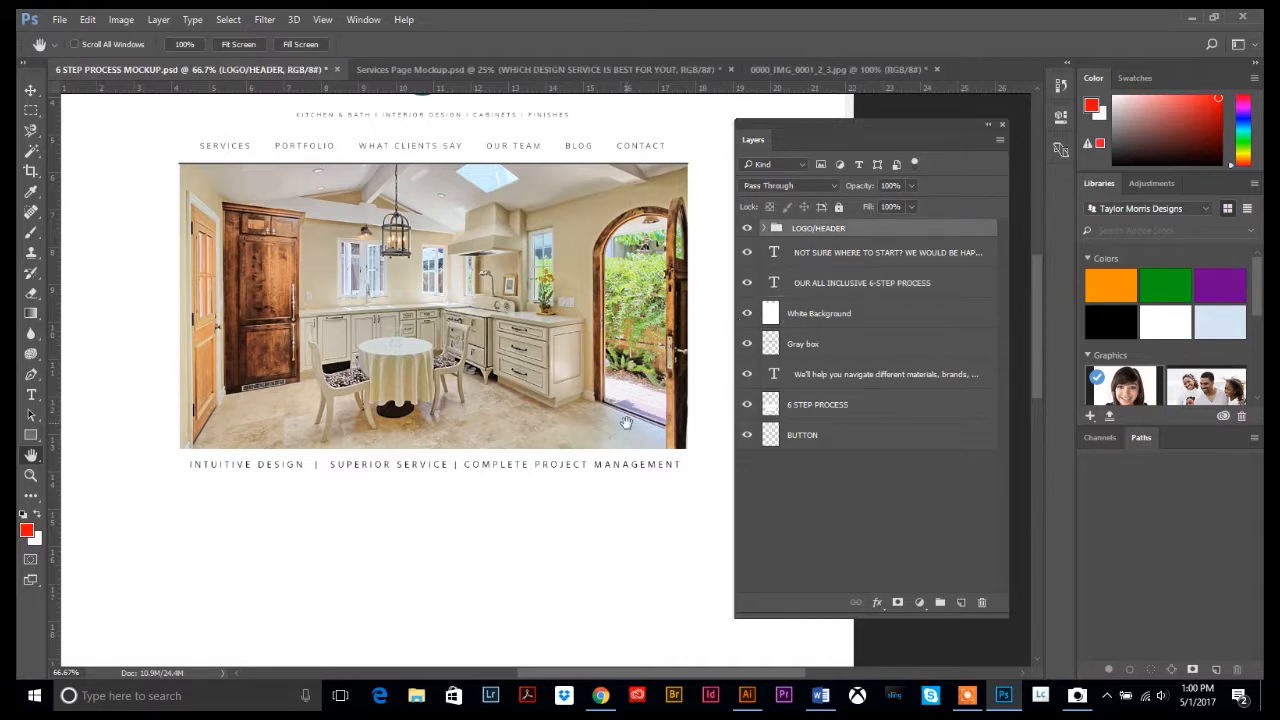
scroll(432, 392, "up", 3)
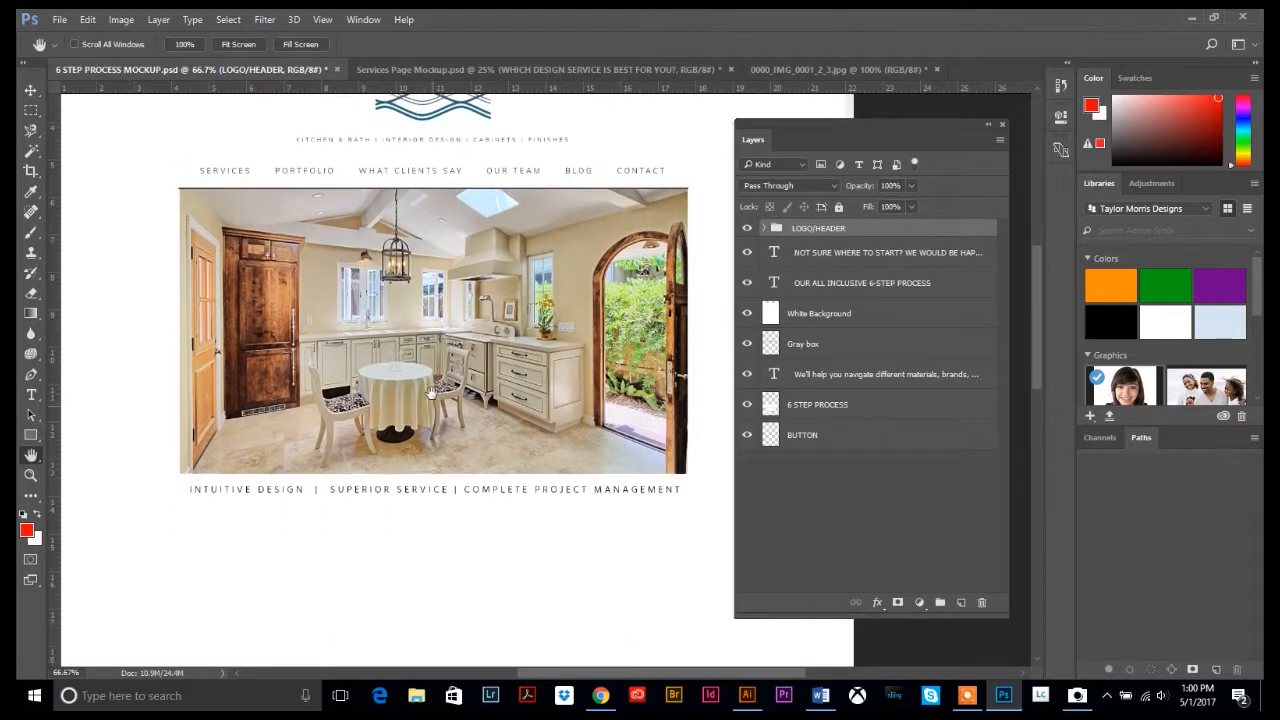
scroll(515, 348, "down", 5)
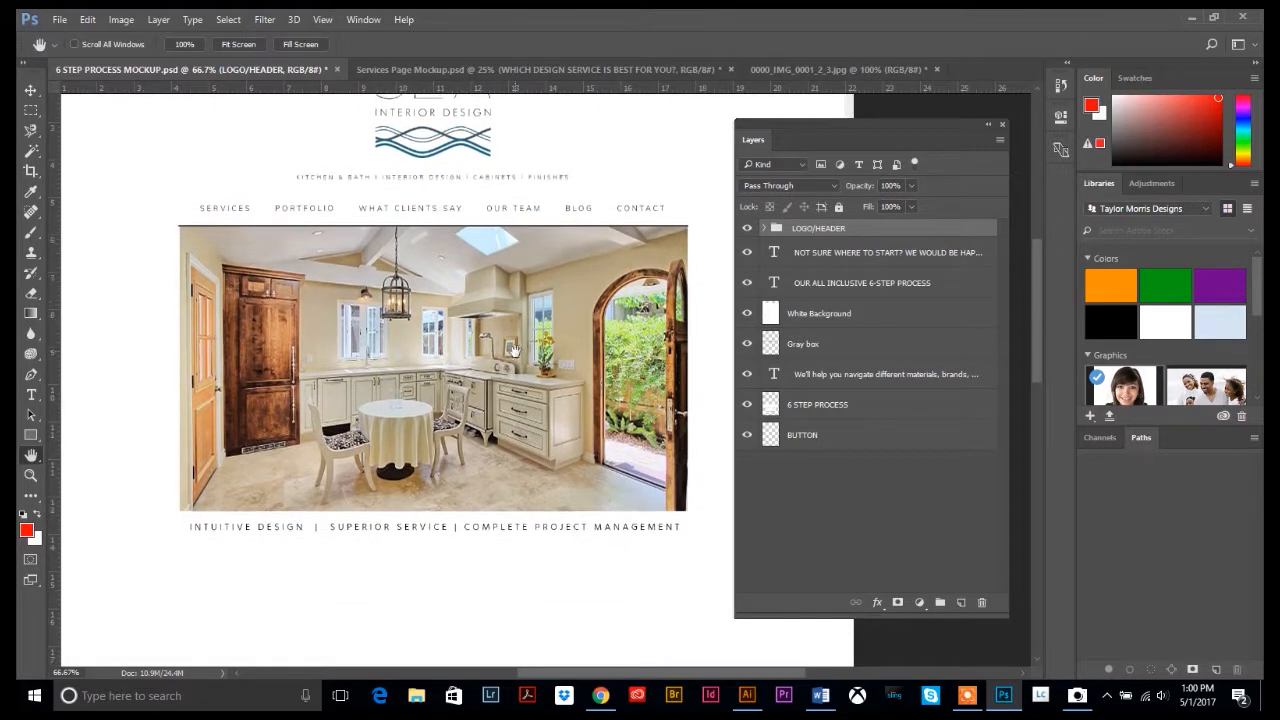
left_click_drag(810, 315, 851, 466)
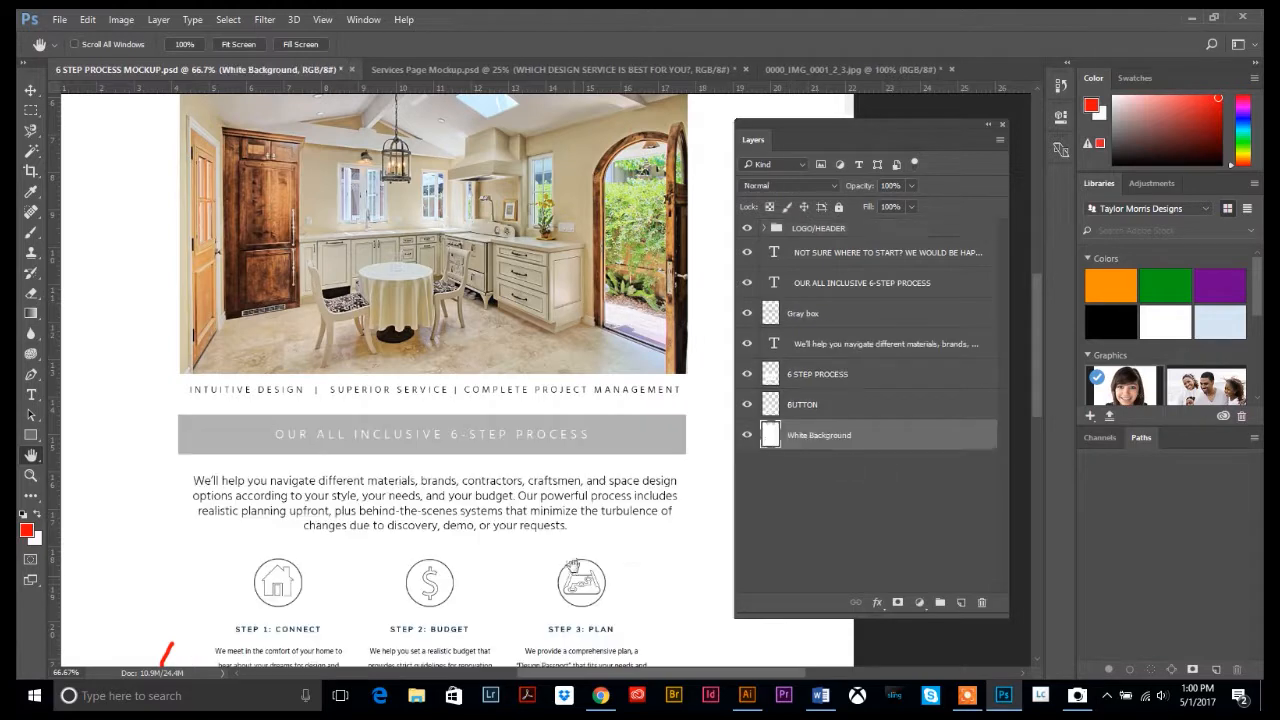
scroll(551, 535, "down", 2)
scroll(551, 535, "up", 1)
scroll(551, 535, "up", 2)
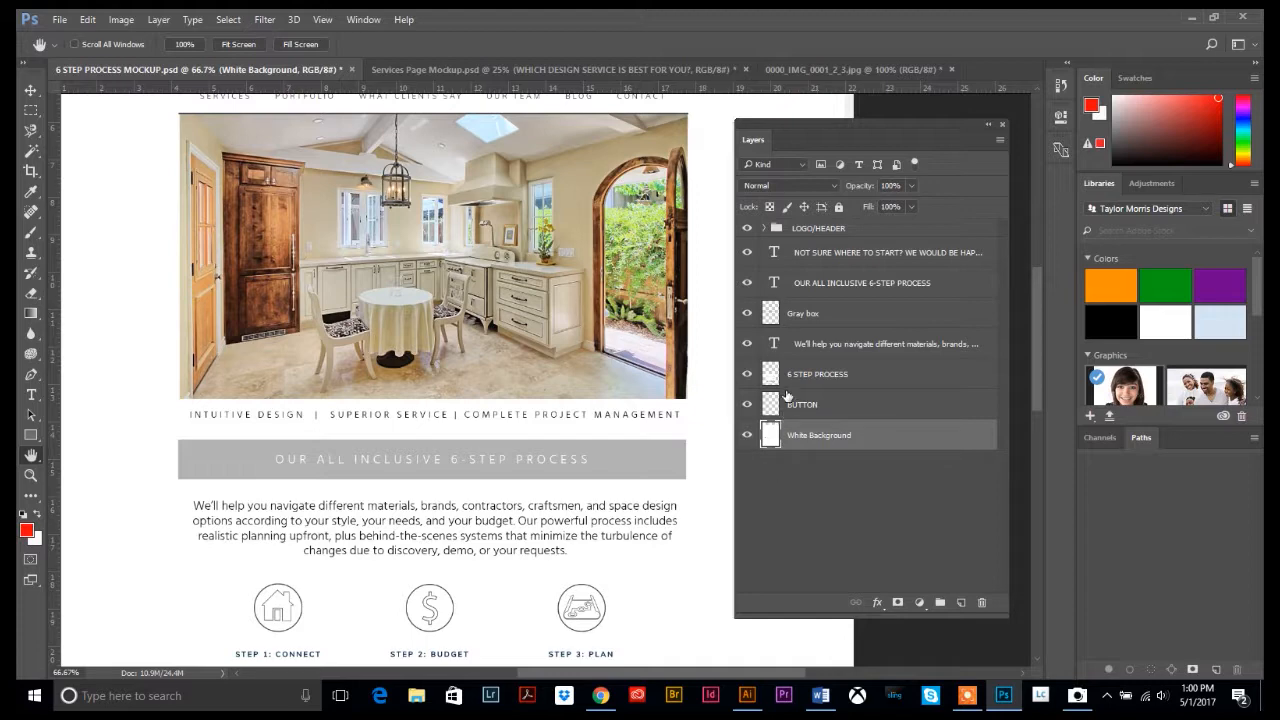
scroll(448, 398, "up", 2)
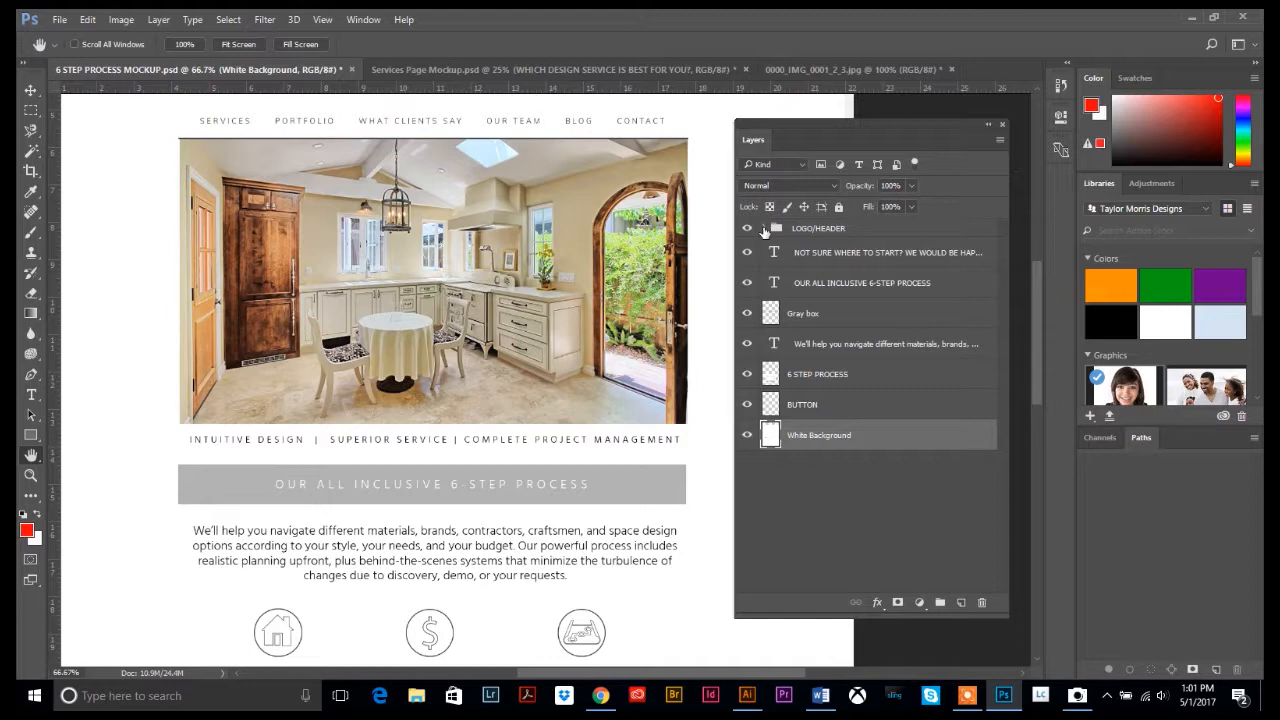
Expand the LOGO/HEADER group and hide, then reshow, the INTUITIVE DESIGN text to identify it
left_click(765, 229)
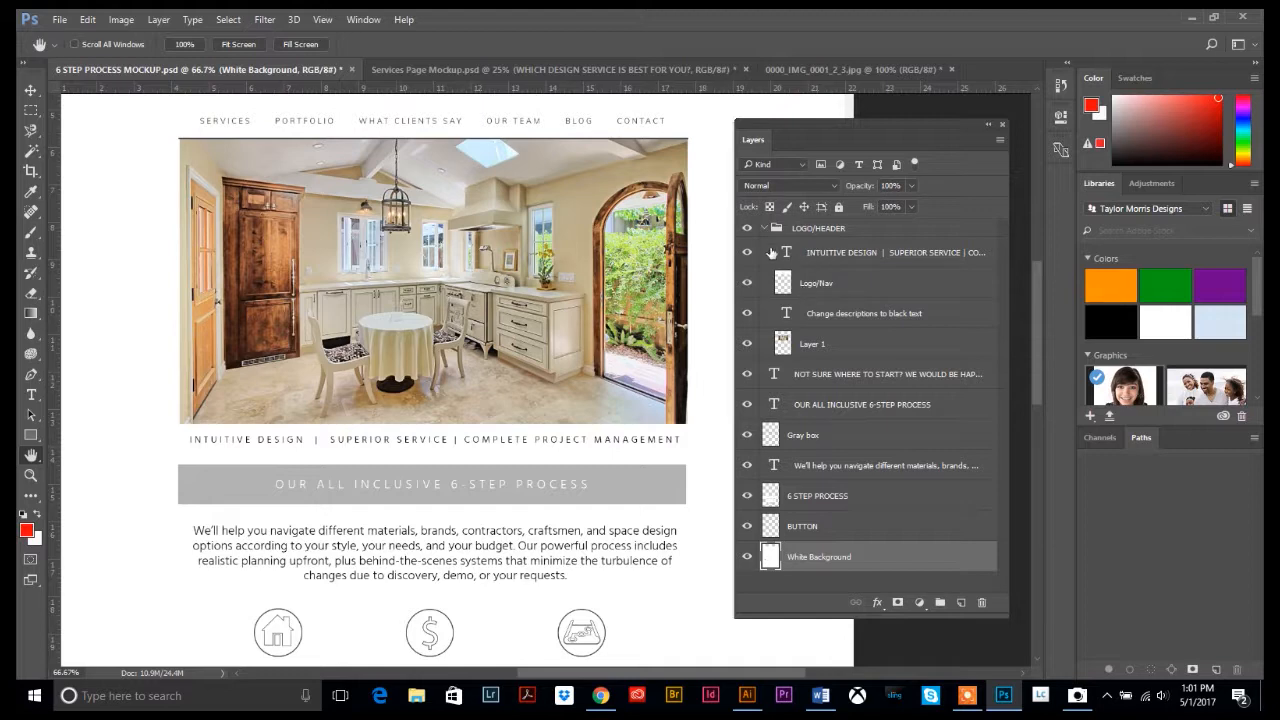
scroll(679, 312, "up", 4)
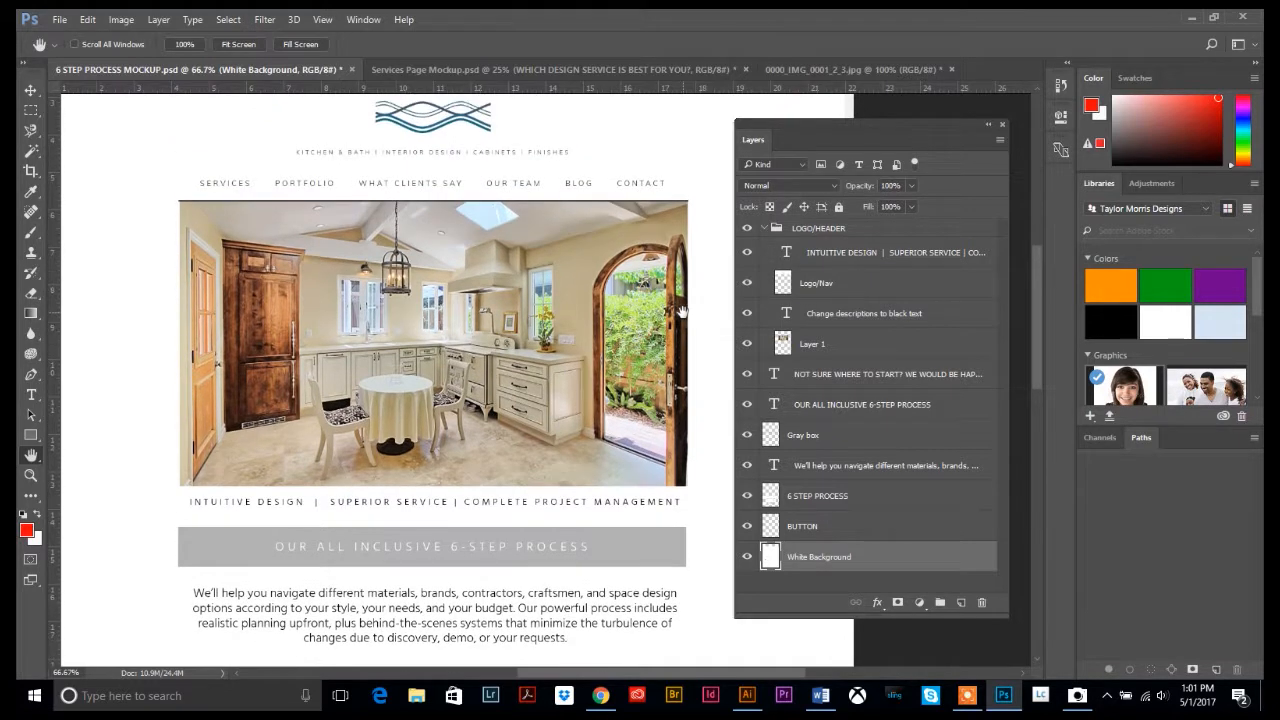
scroll(679, 312, "up", 1)
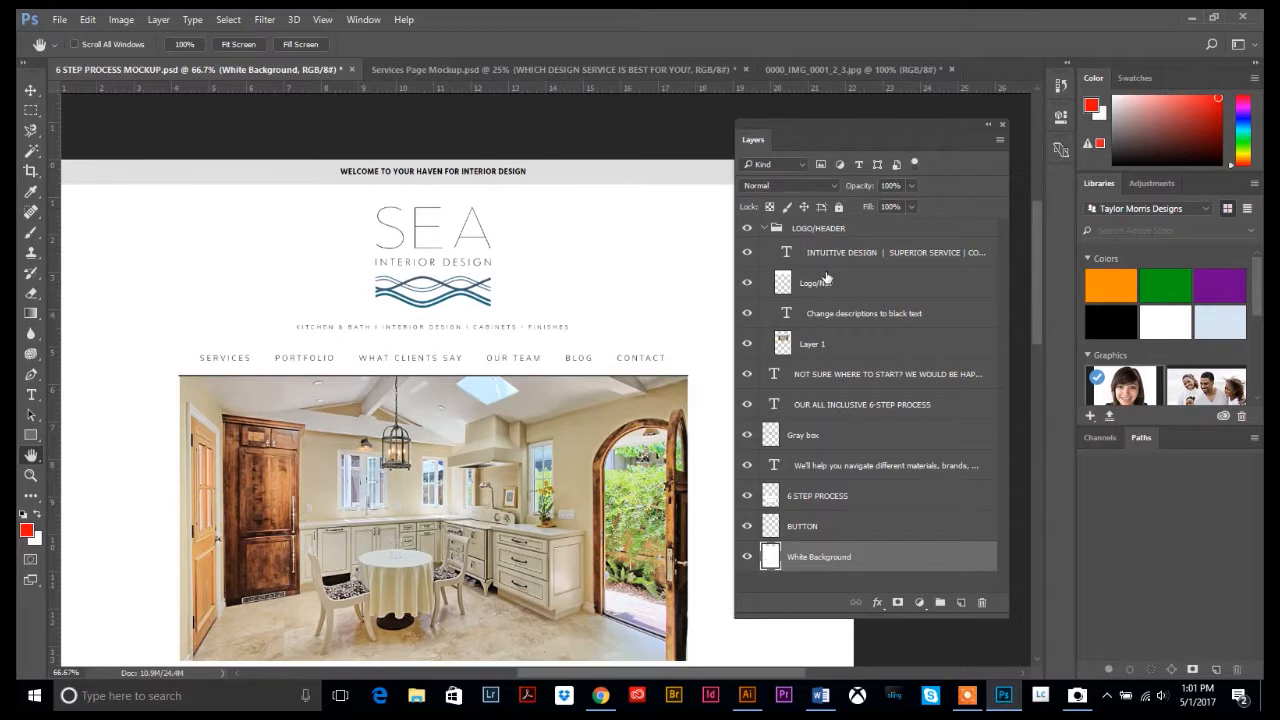
scroll(567, 414, "down", 2)
scroll(567, 414, "up", 2)
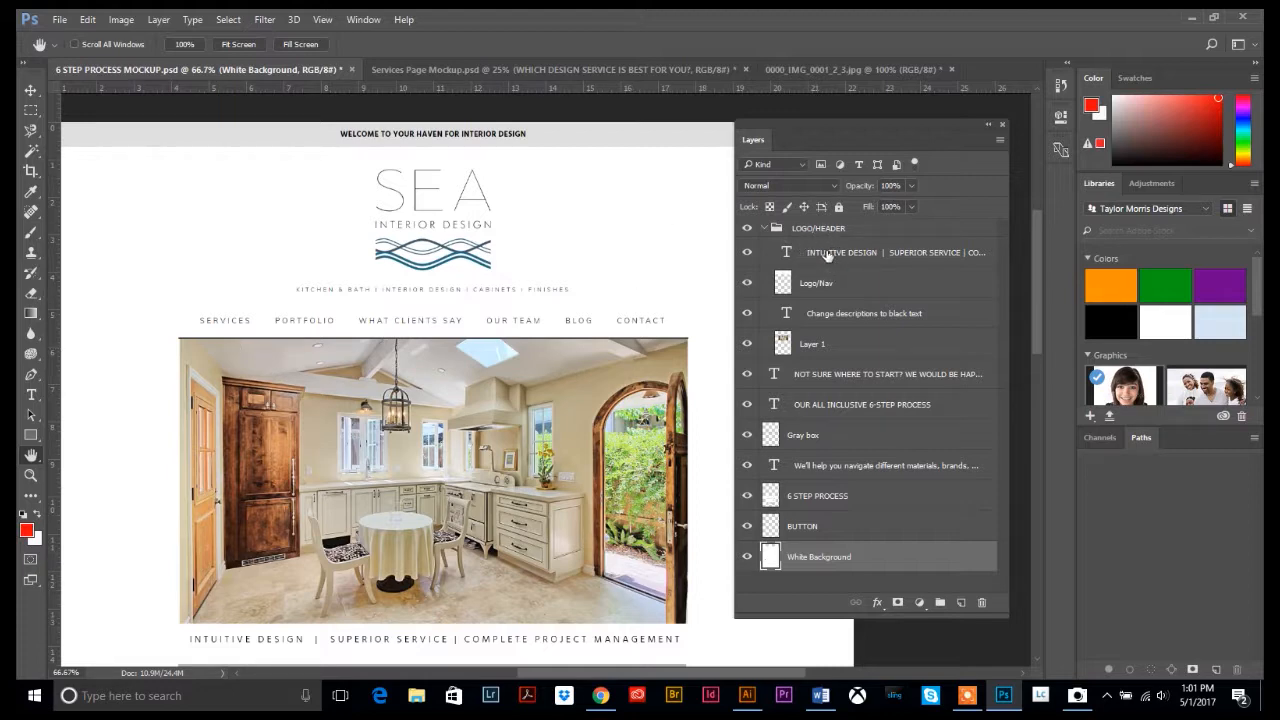
left_click(748, 253)
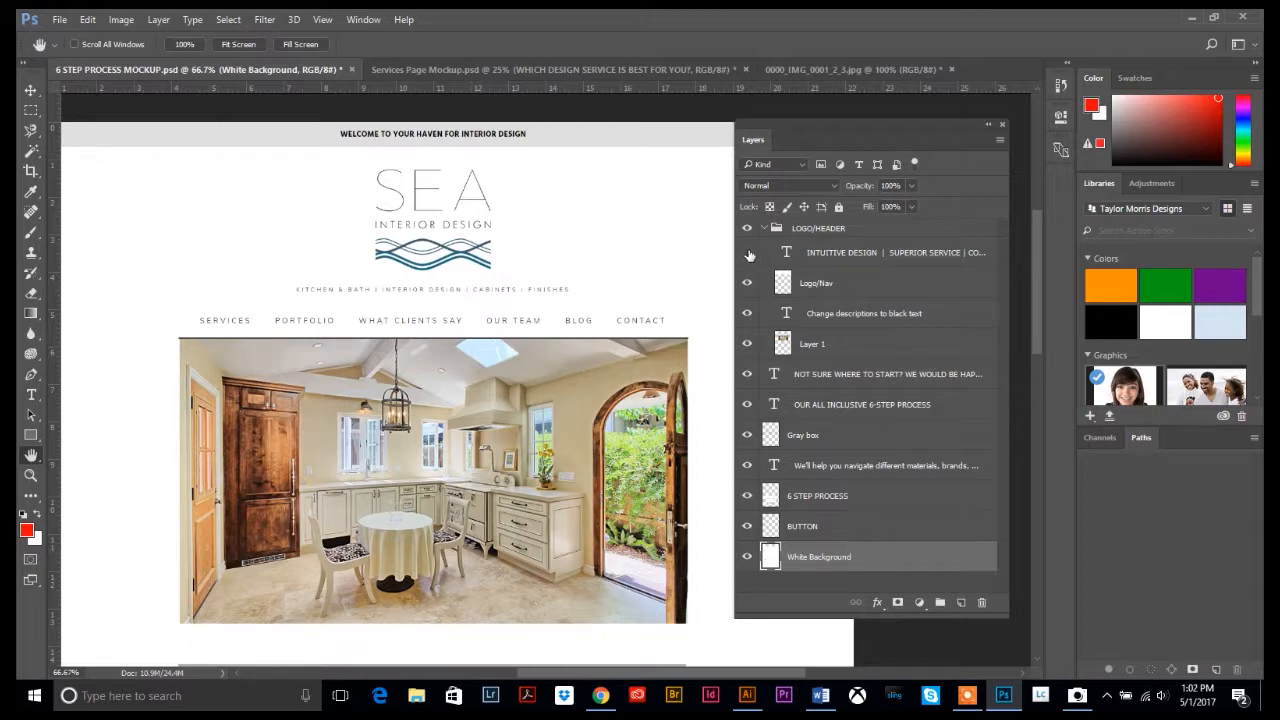
left_click(749, 255)
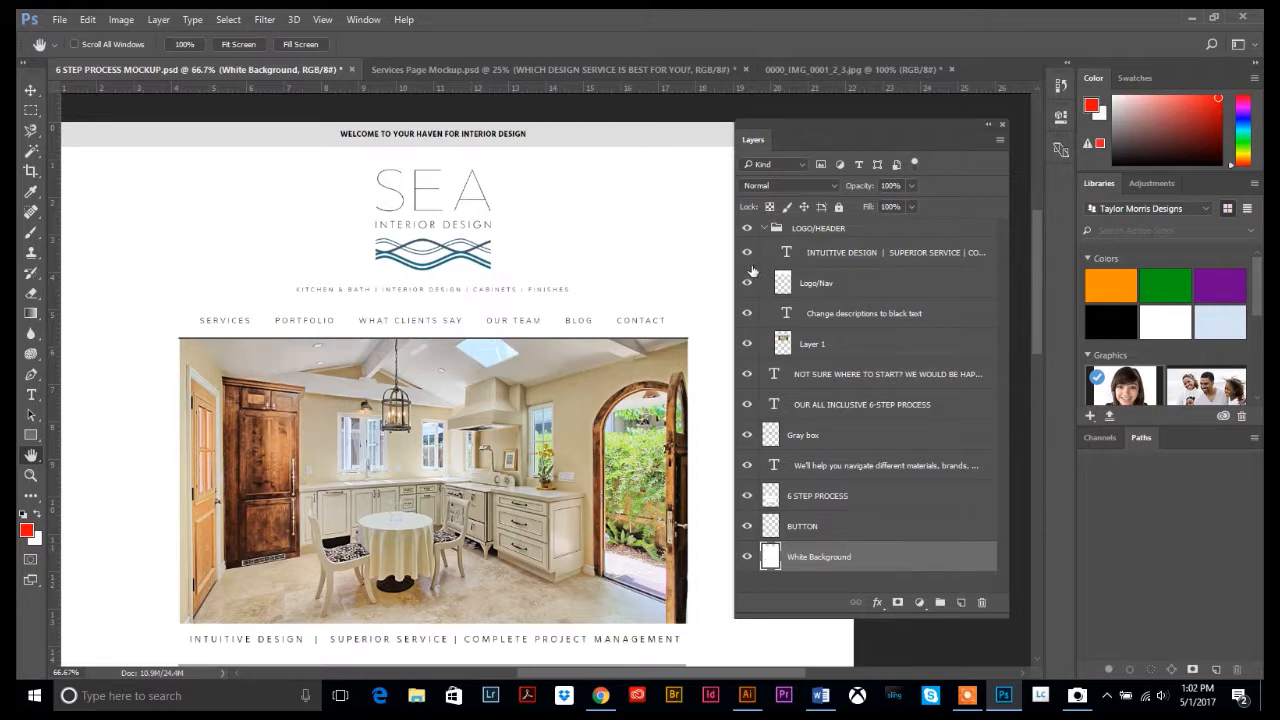
Identify Logo/Nav and Layer 1 by toggling their visibility, then collapse LOGO/HEADER
left_click(748, 284)
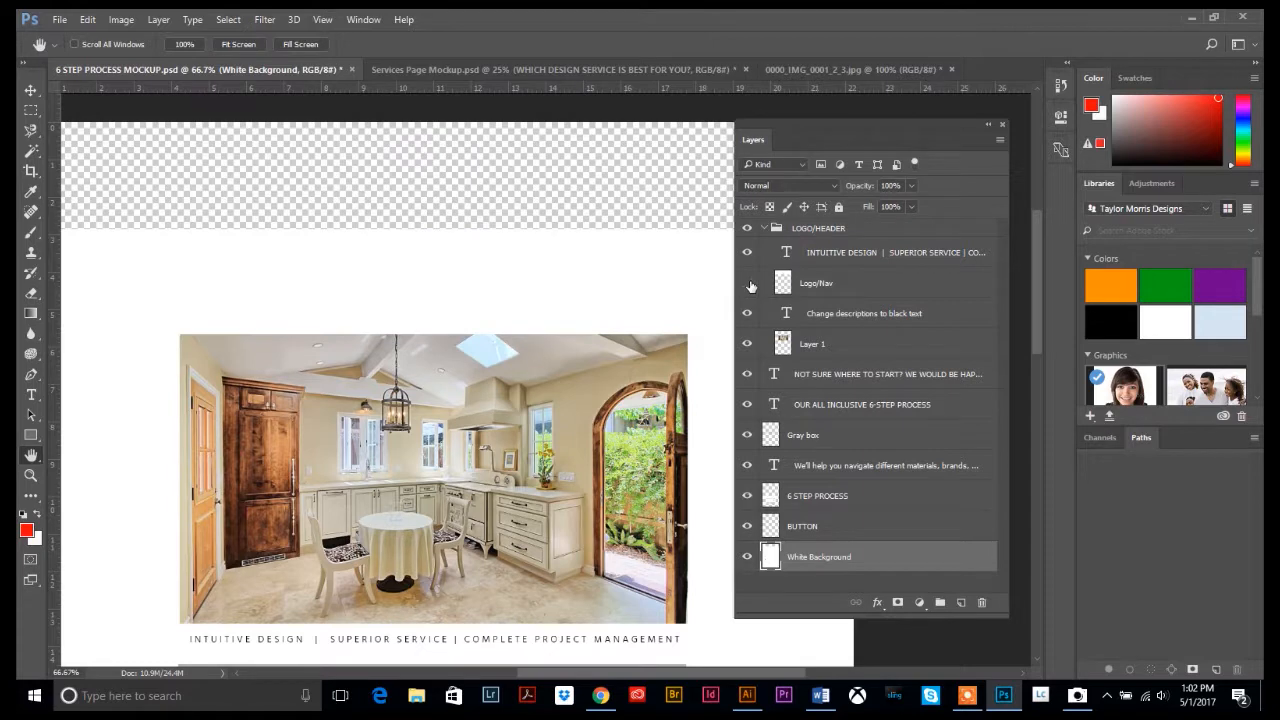
left_click(748, 284)
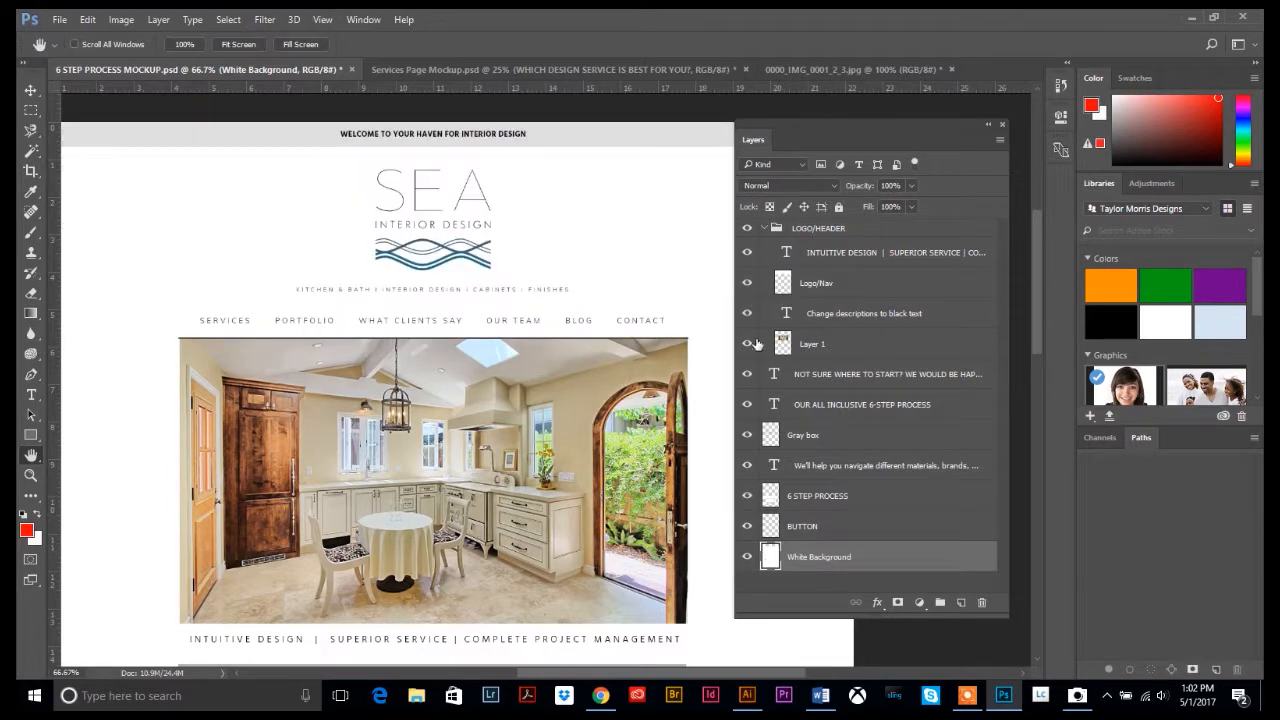
left_click(748, 345)
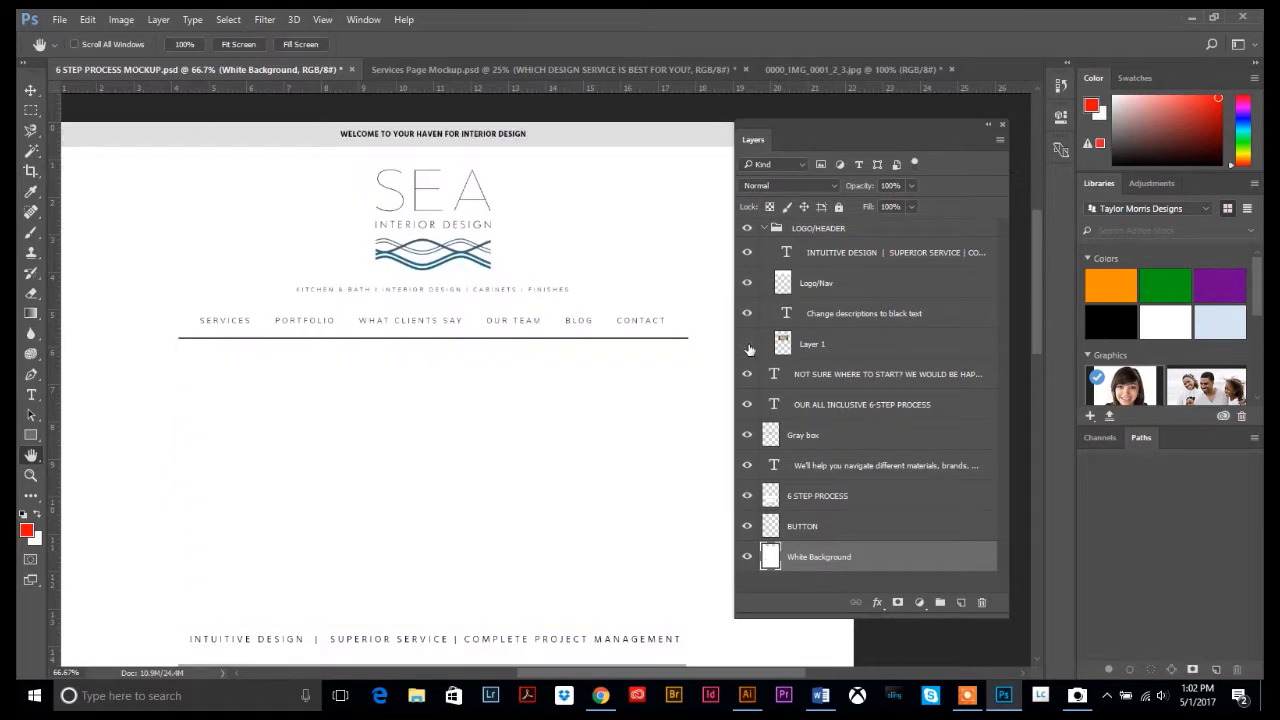
left_click(748, 345)
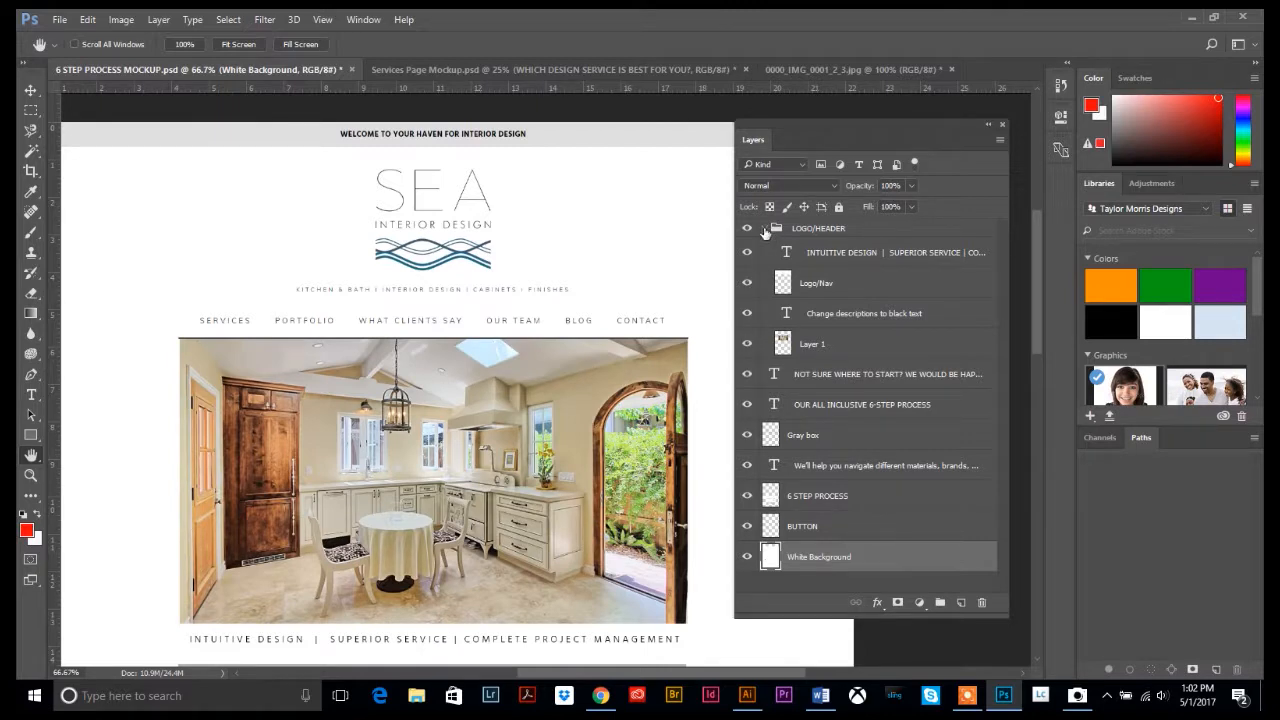
left_click(764, 229)
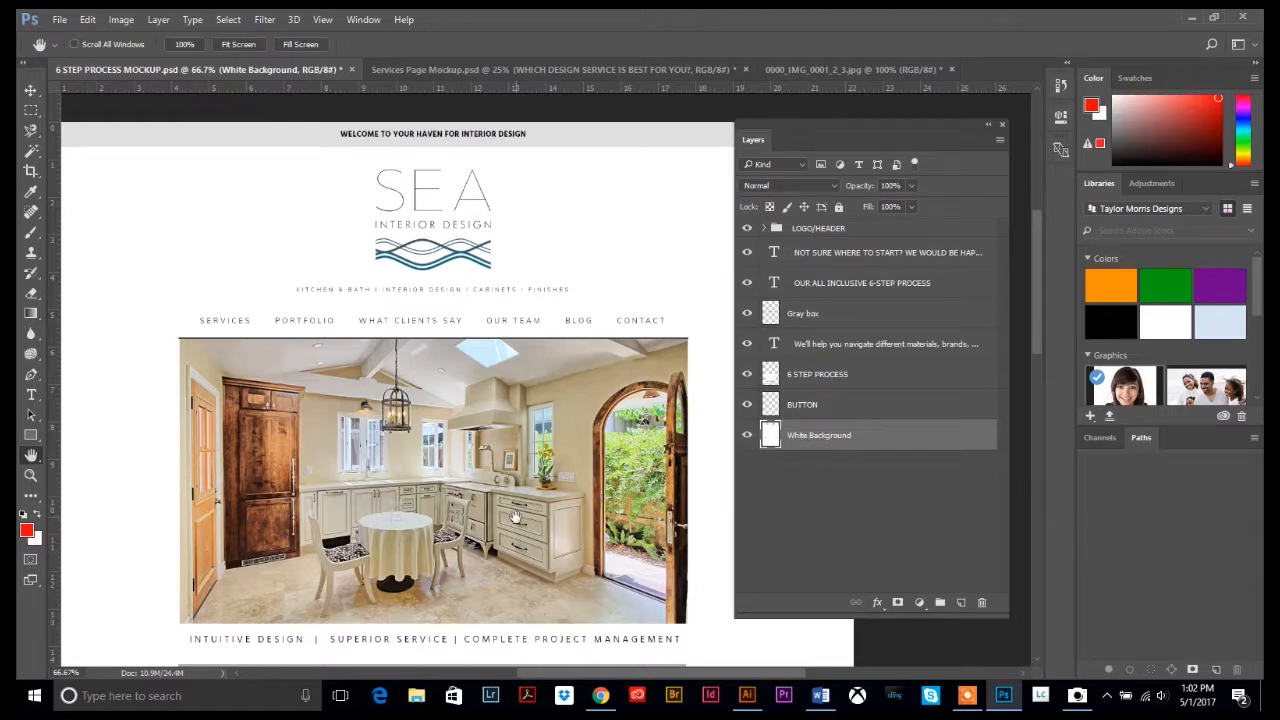
Create a new layer group named 'Main Body Elements' from the Layers panel menu
scroll(508, 505, "down", 6)
scroll(508, 505, "down", 2)
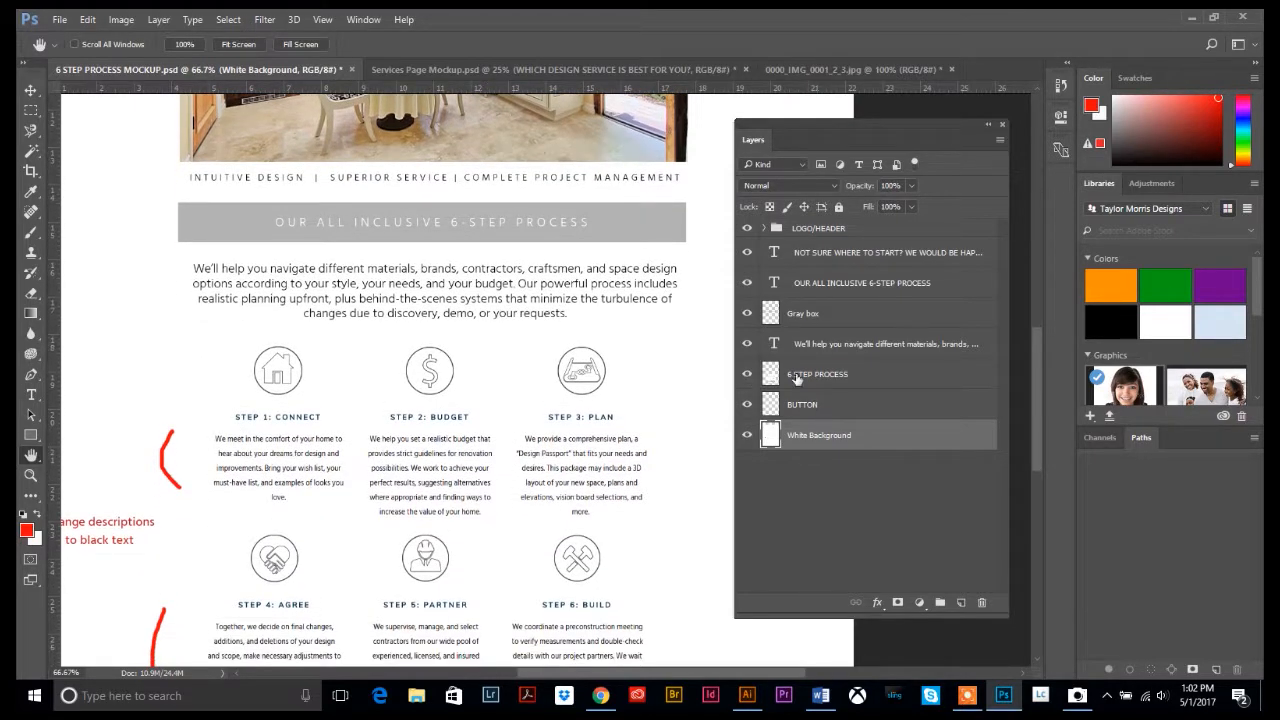
left_click(808, 256)
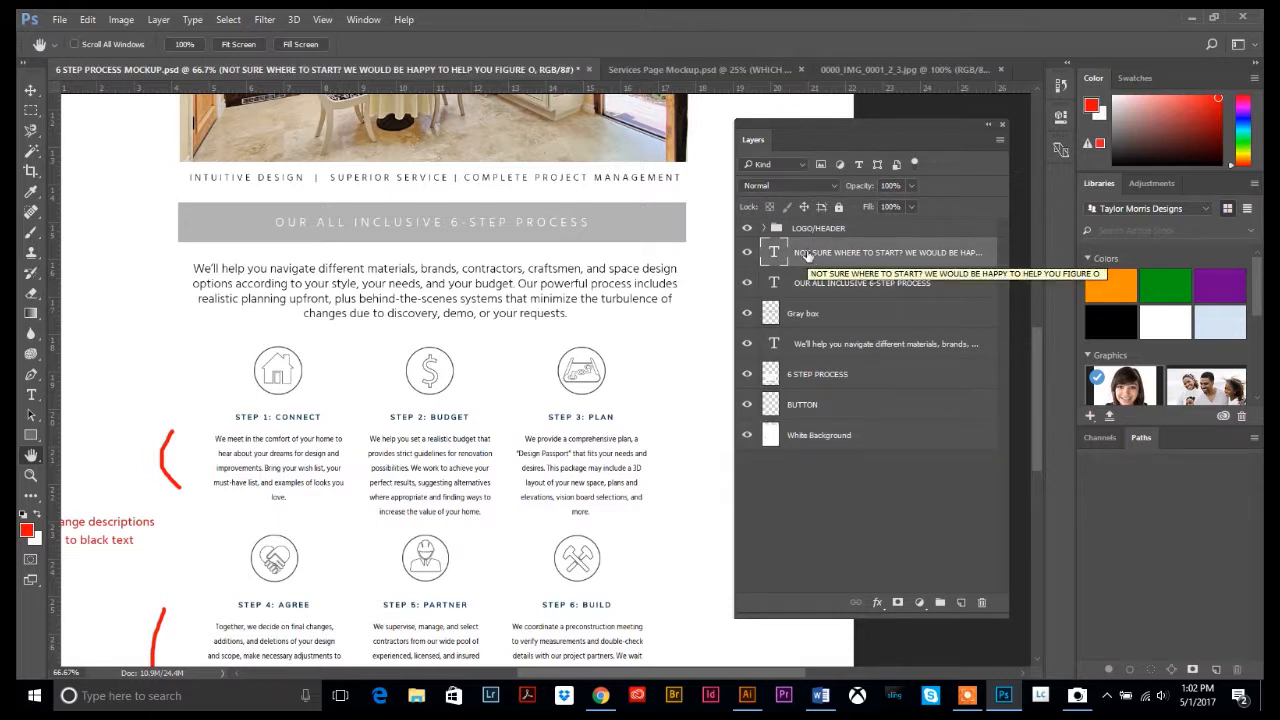
left_click(999, 140)
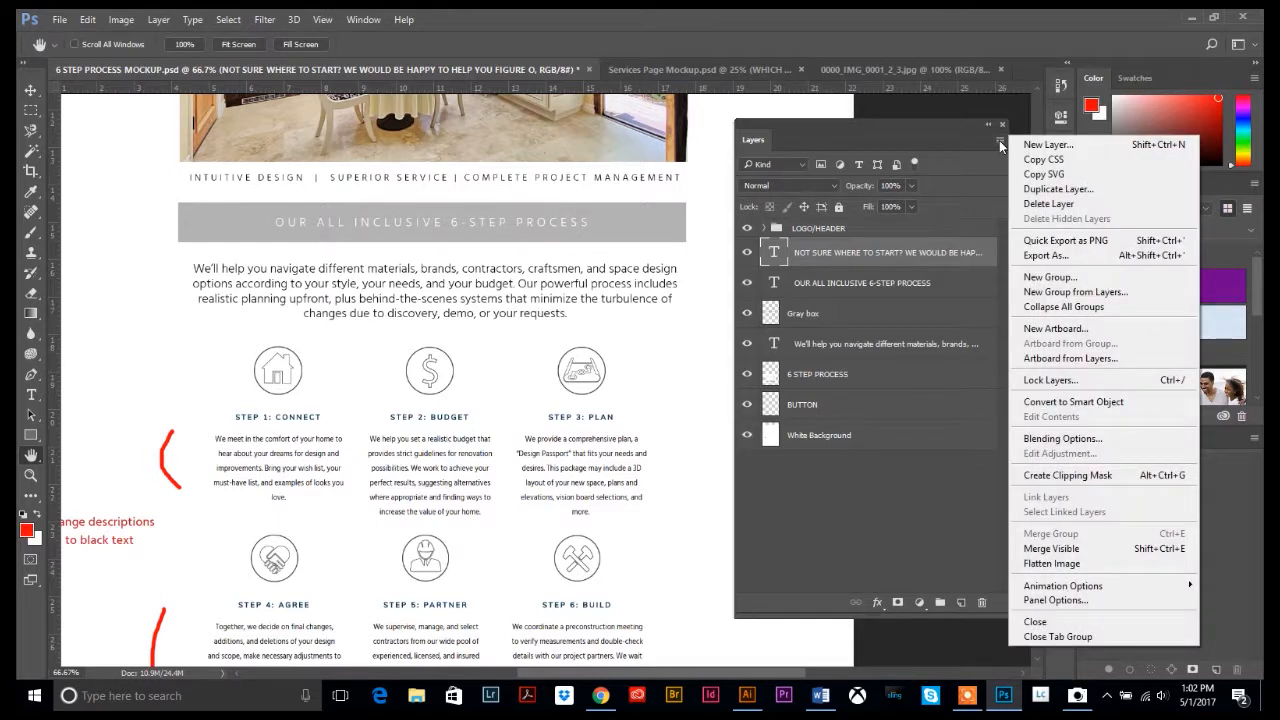
left_click(1040, 279)
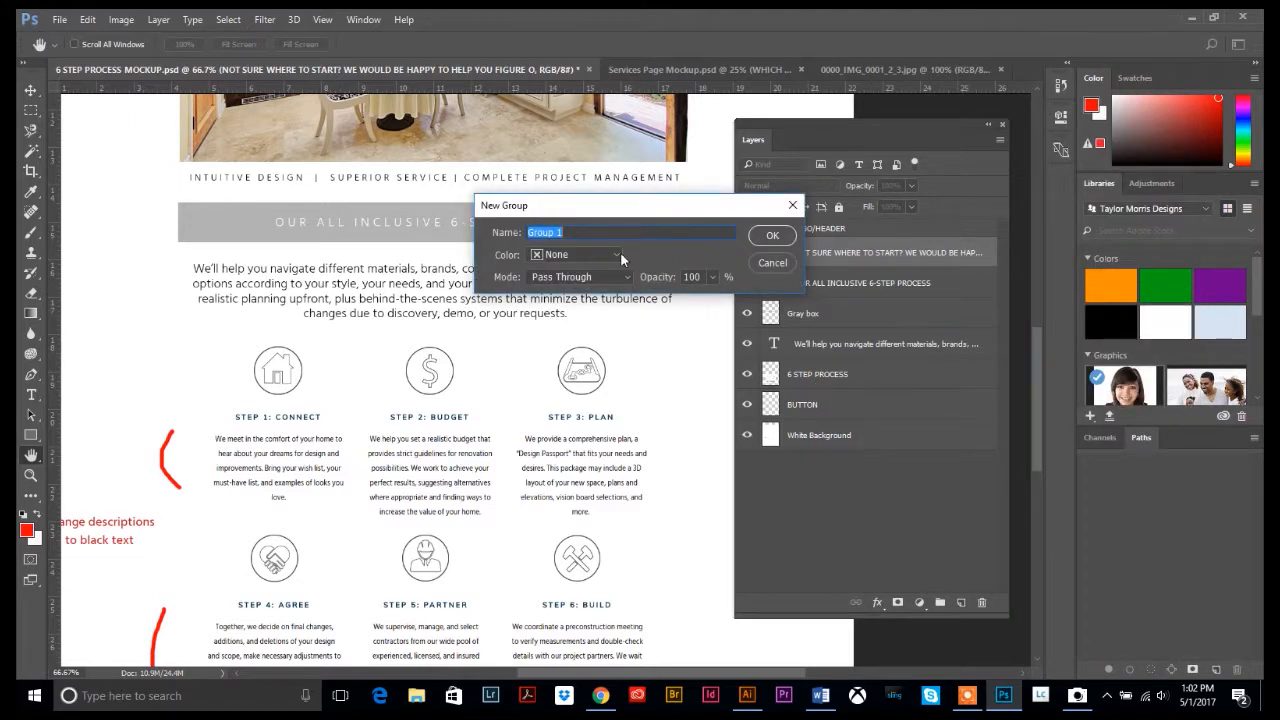
left_click(600, 236)
left_click(773, 237)
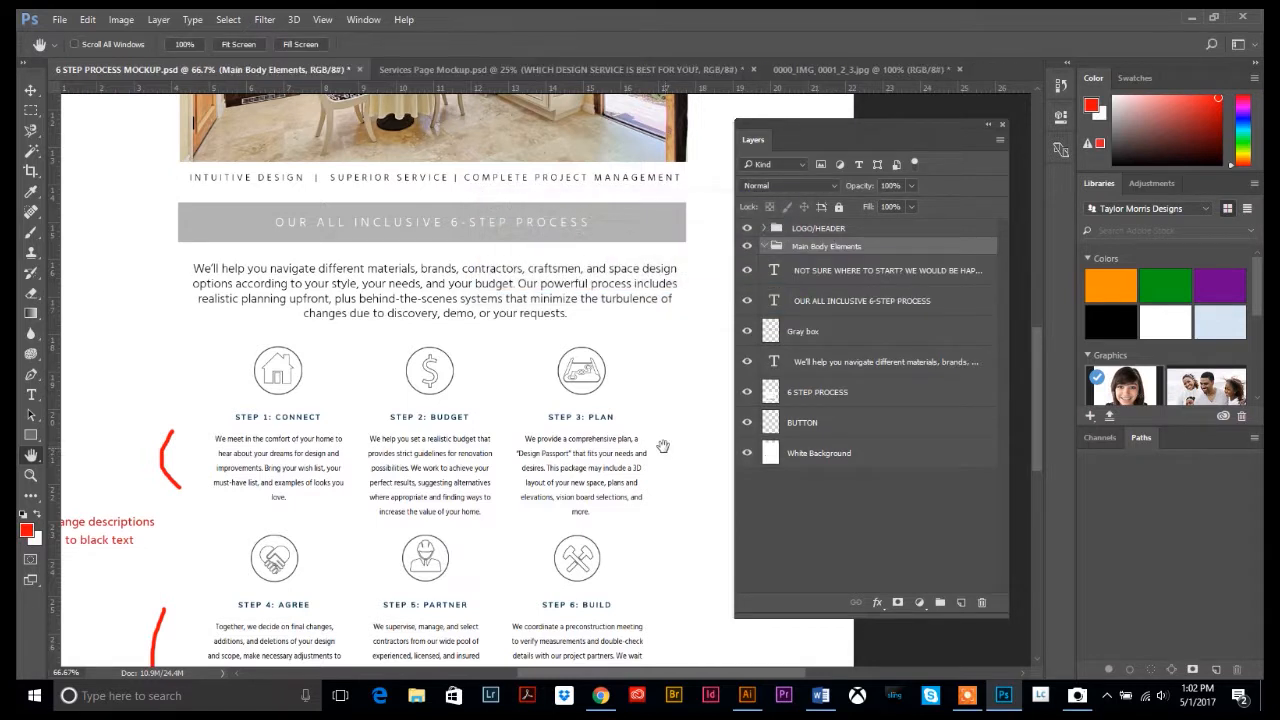
Move the six layers from NOT SURE WHERE TO START? to BUTTON into the group and collapse it
left_click(807, 273)
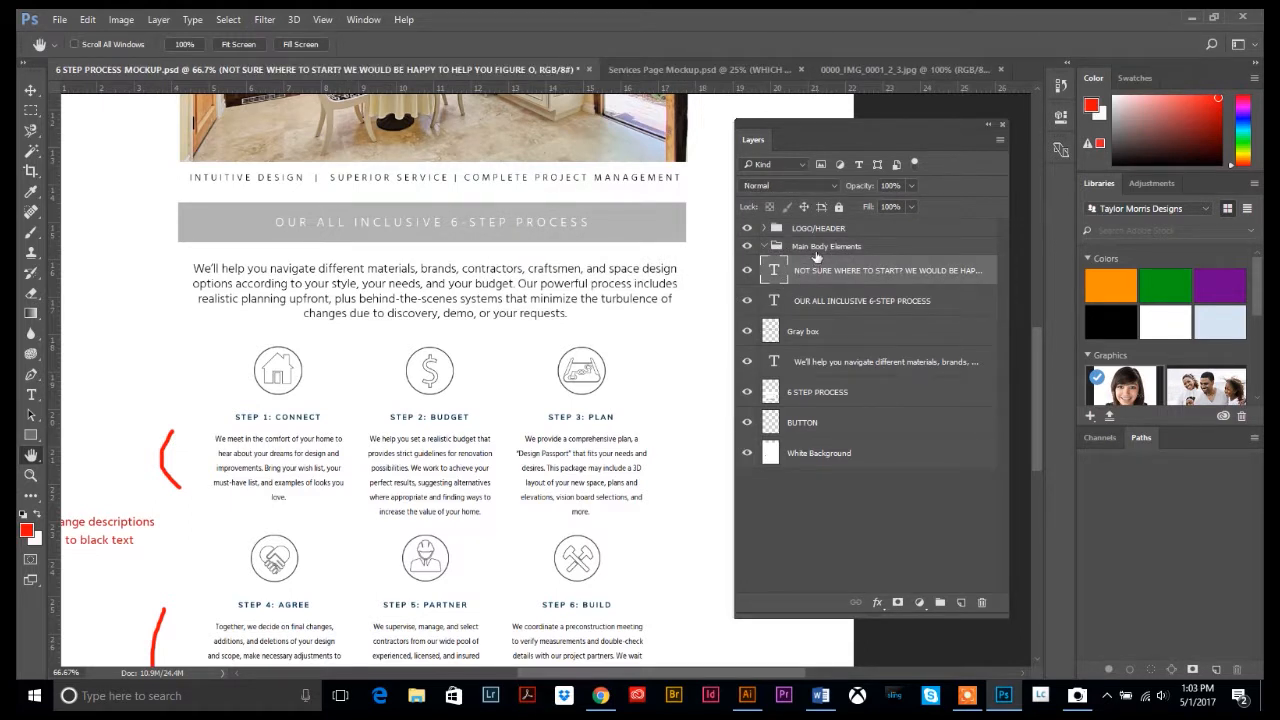
left_click(800, 423, "shift")
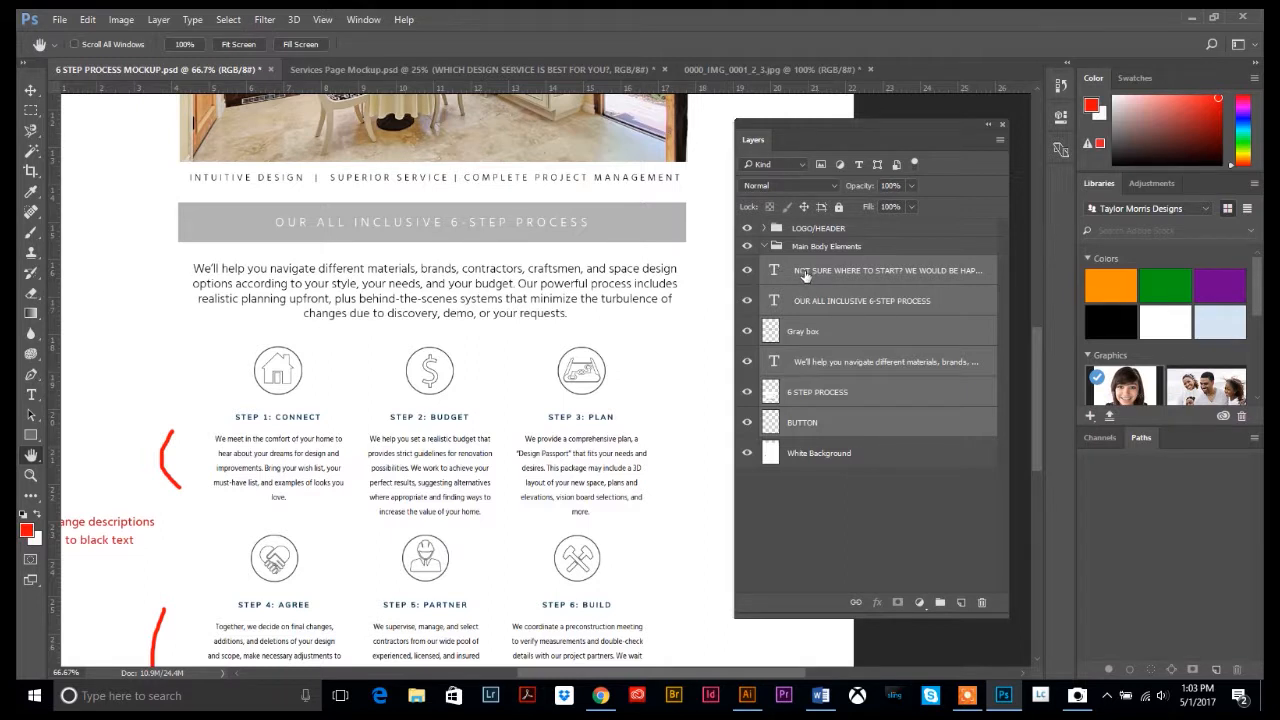
left_click_drag(806, 275, 808, 247)
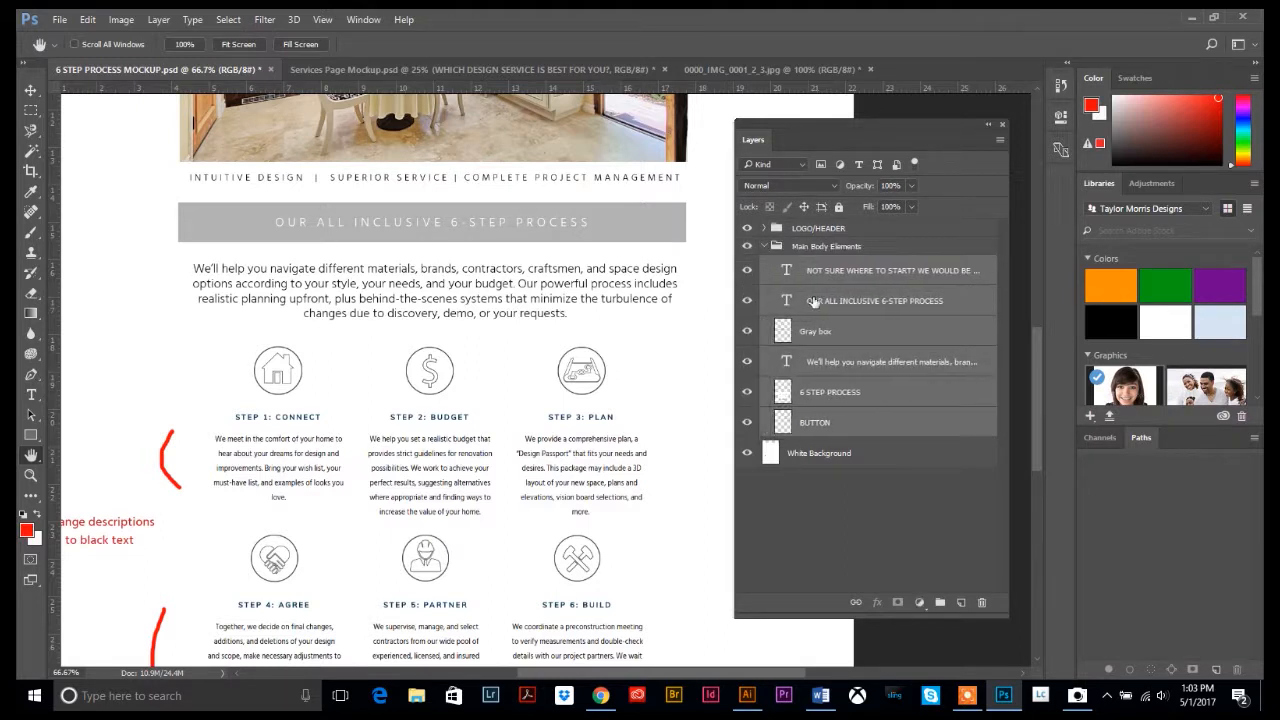
left_click(762, 246)
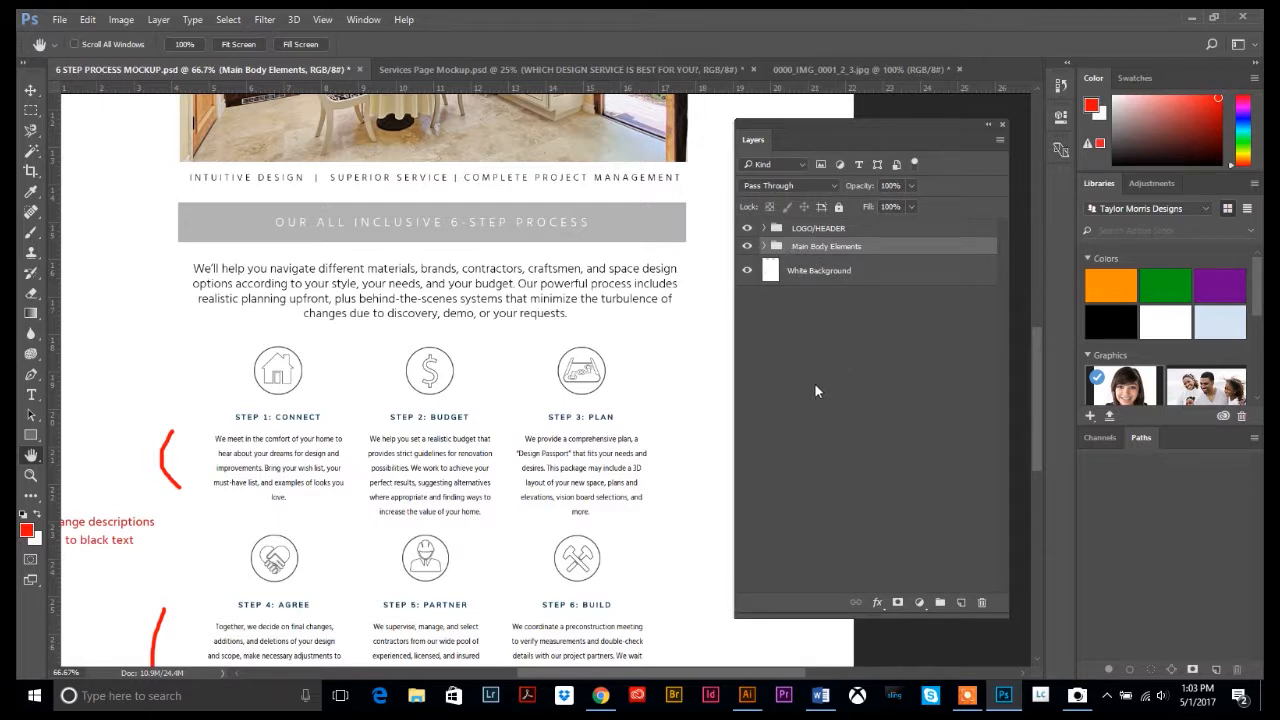
Create a new layer named 'Addition Text' and place it above the LOGO/HEADER group
scroll(626, 410, "up", 6)
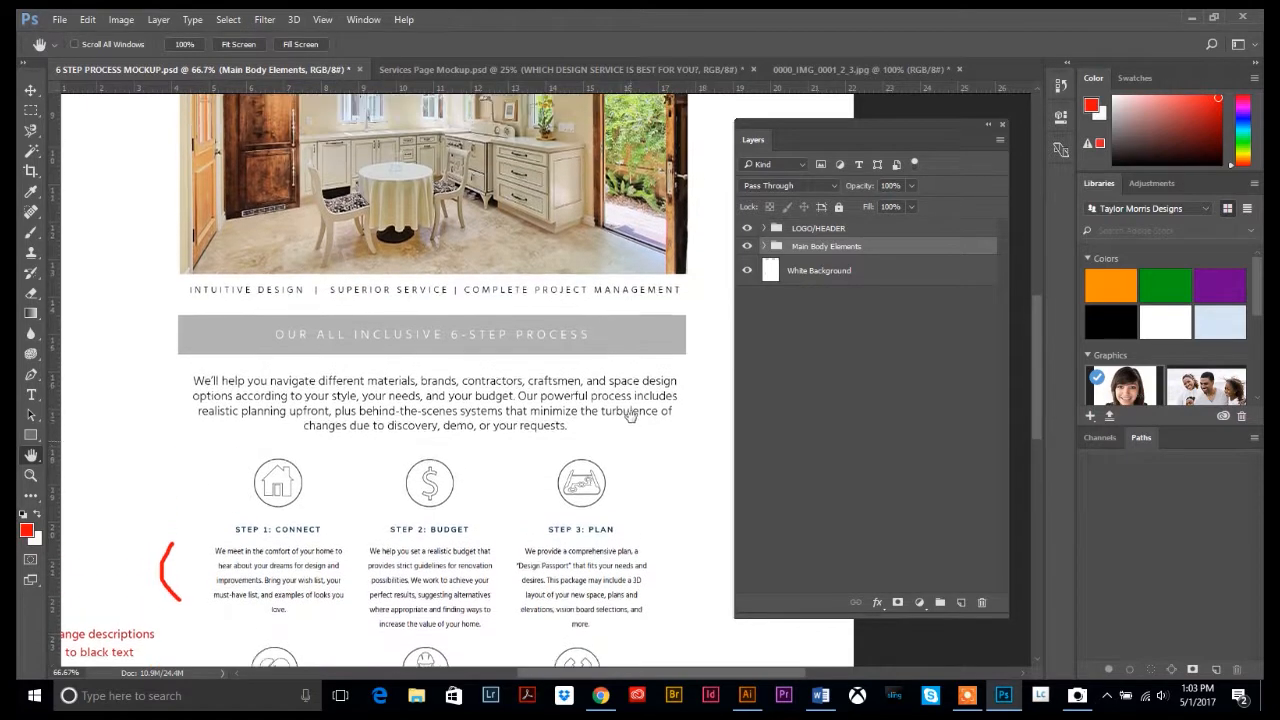
scroll(640, 424, "up", 3)
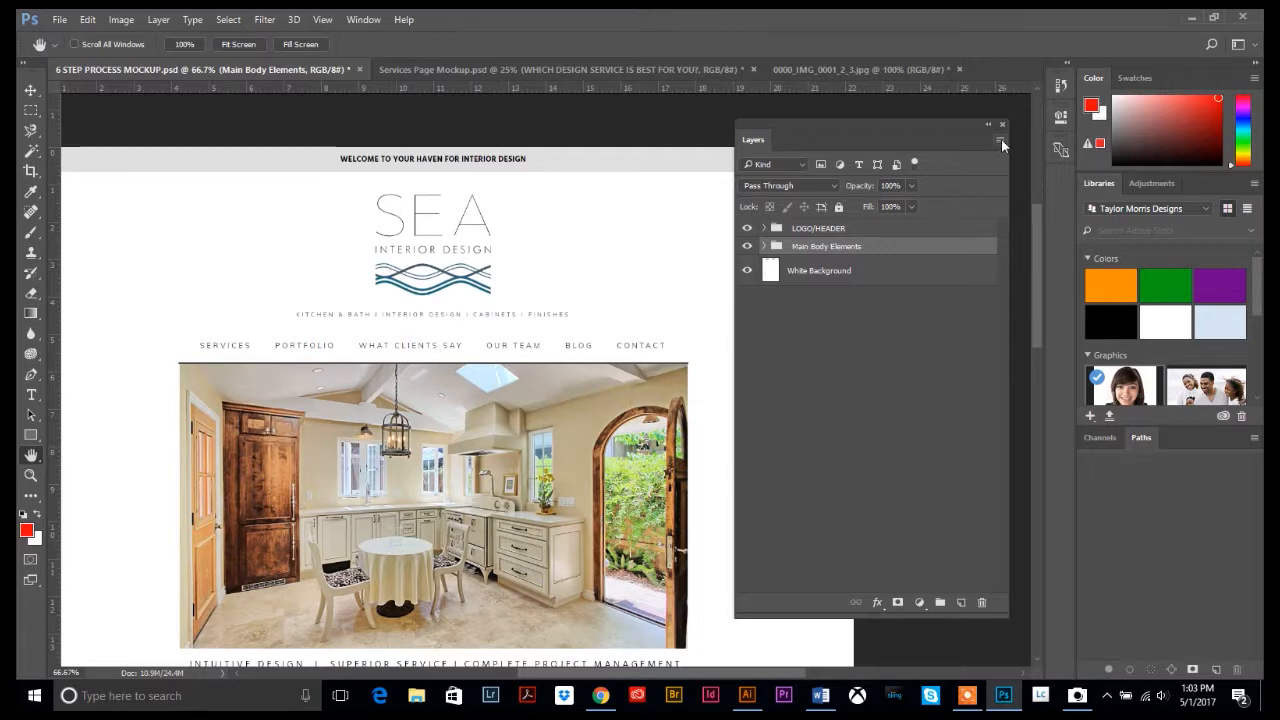
left_click(1000, 142)
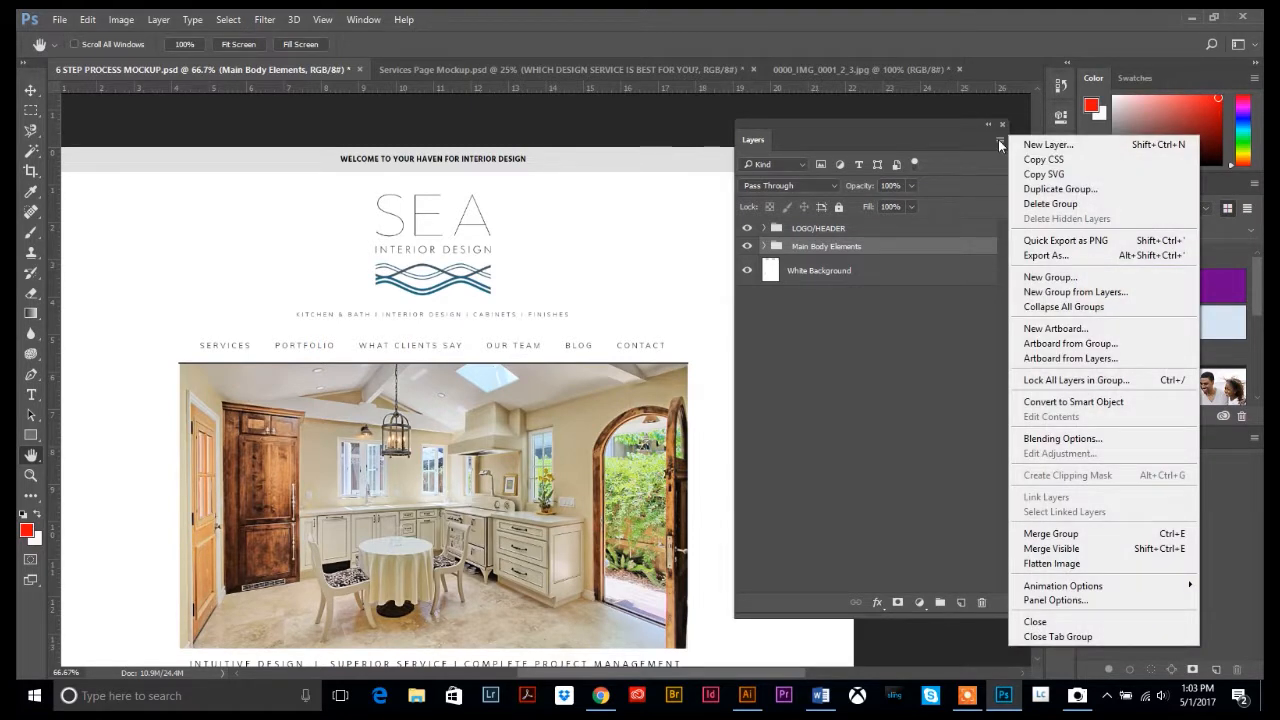
left_click(1048, 145)
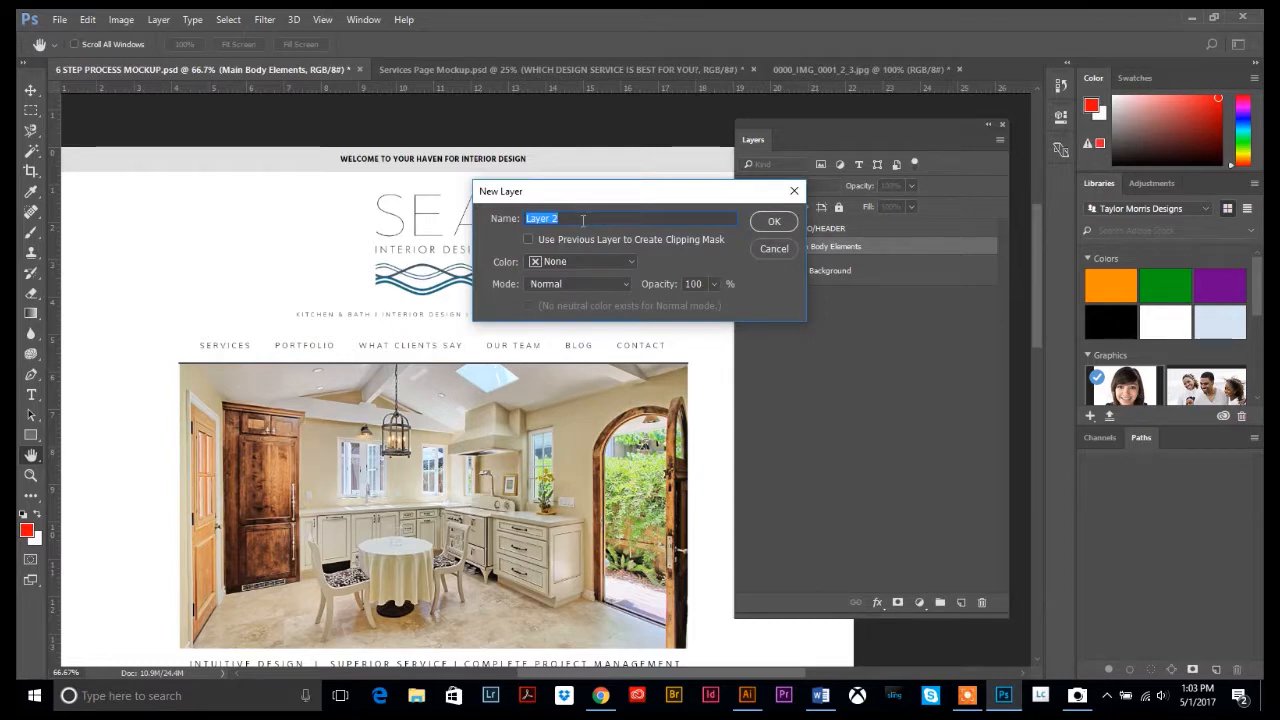
type("Ad")
key("BackSpace")
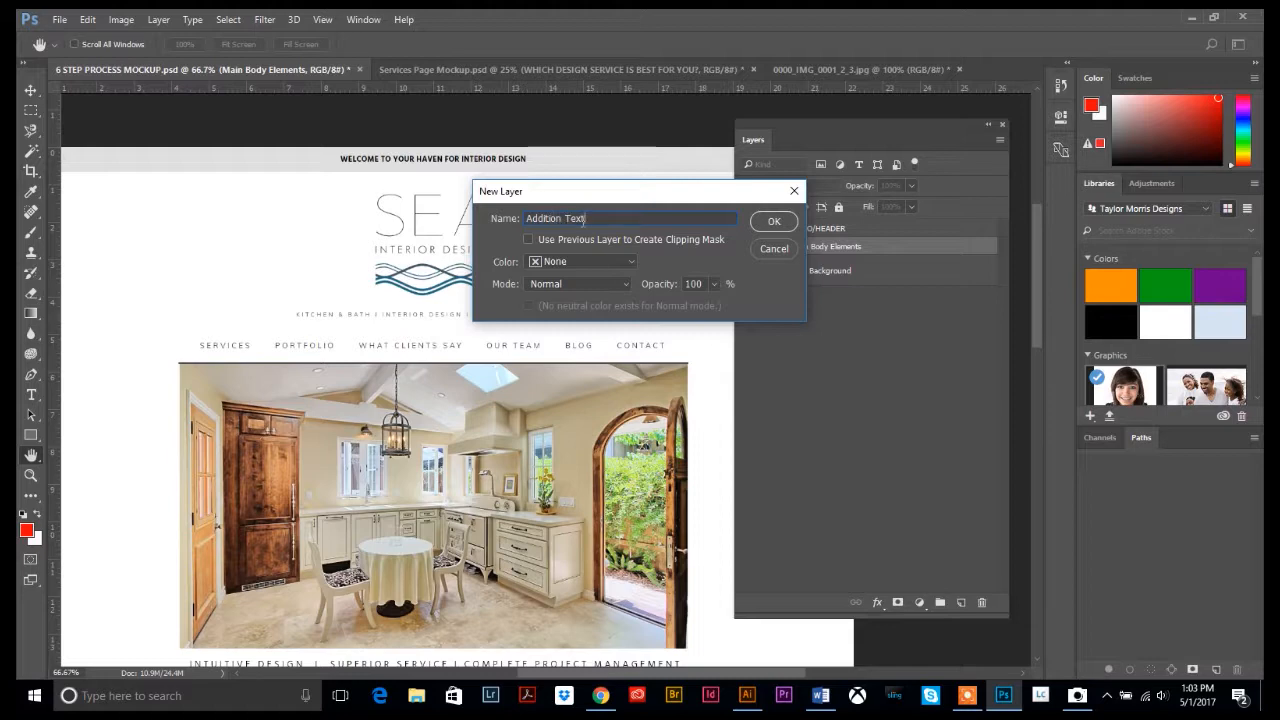
left_click(774, 222)
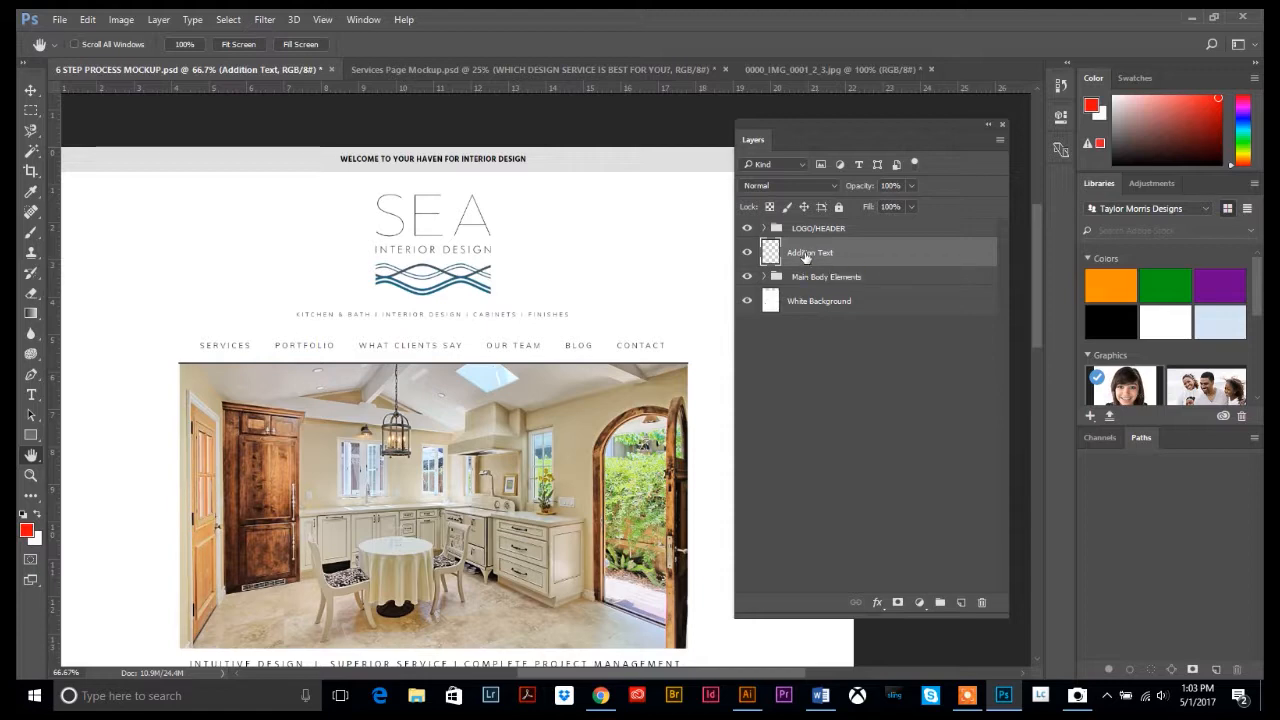
left_click_drag(806, 258, 797, 224)
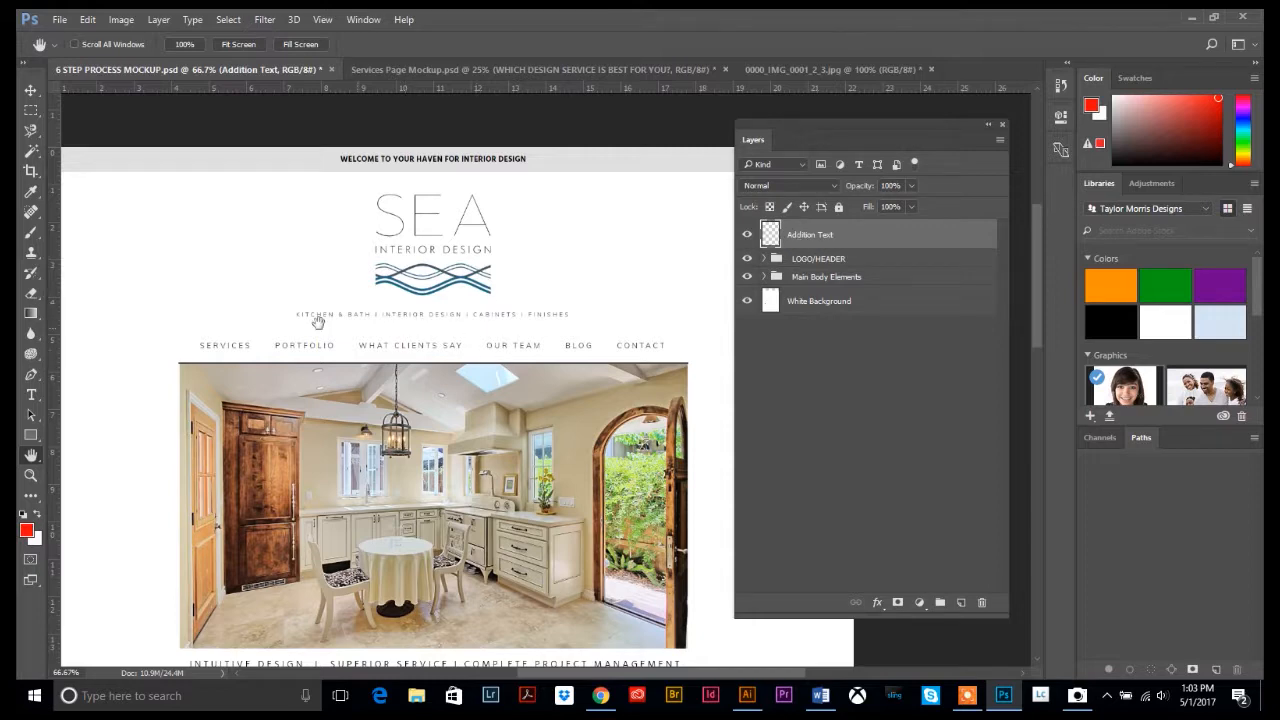
Type 'Additional Text' left of the step icons on the page
left_click(31, 395)
scroll(289, 323, "down", 10)
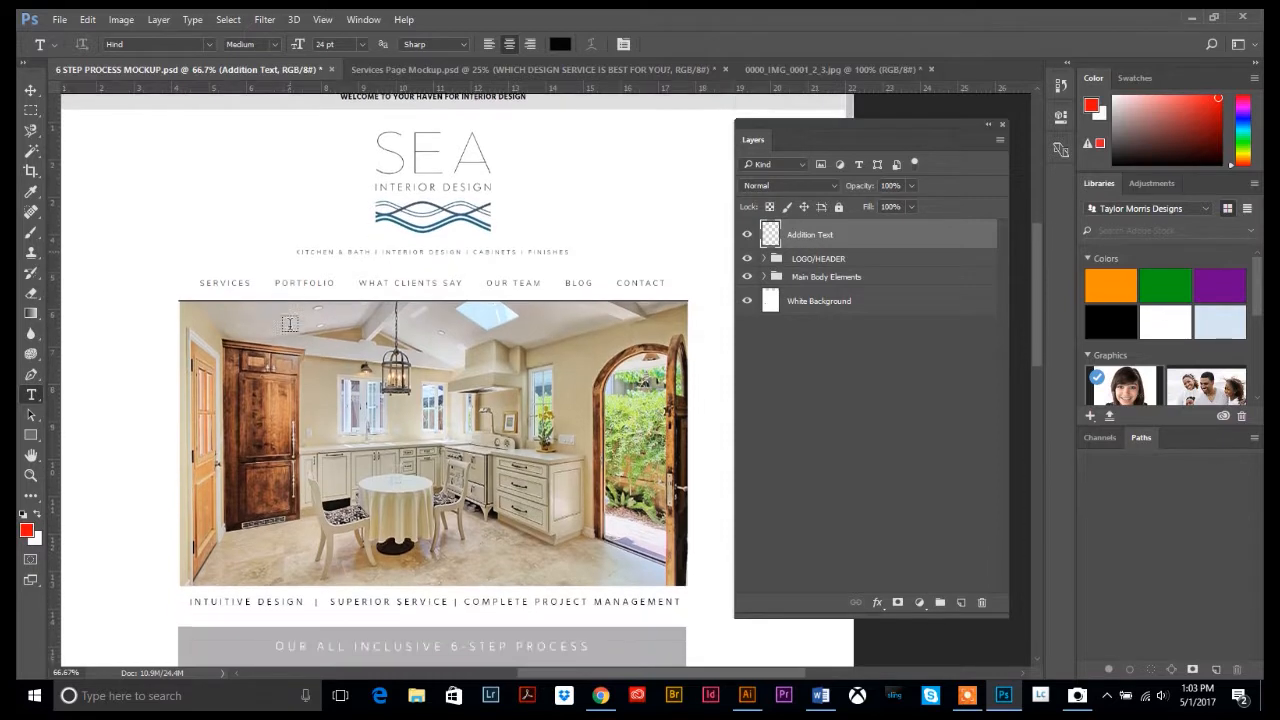
scroll(289, 323, "down", 1)
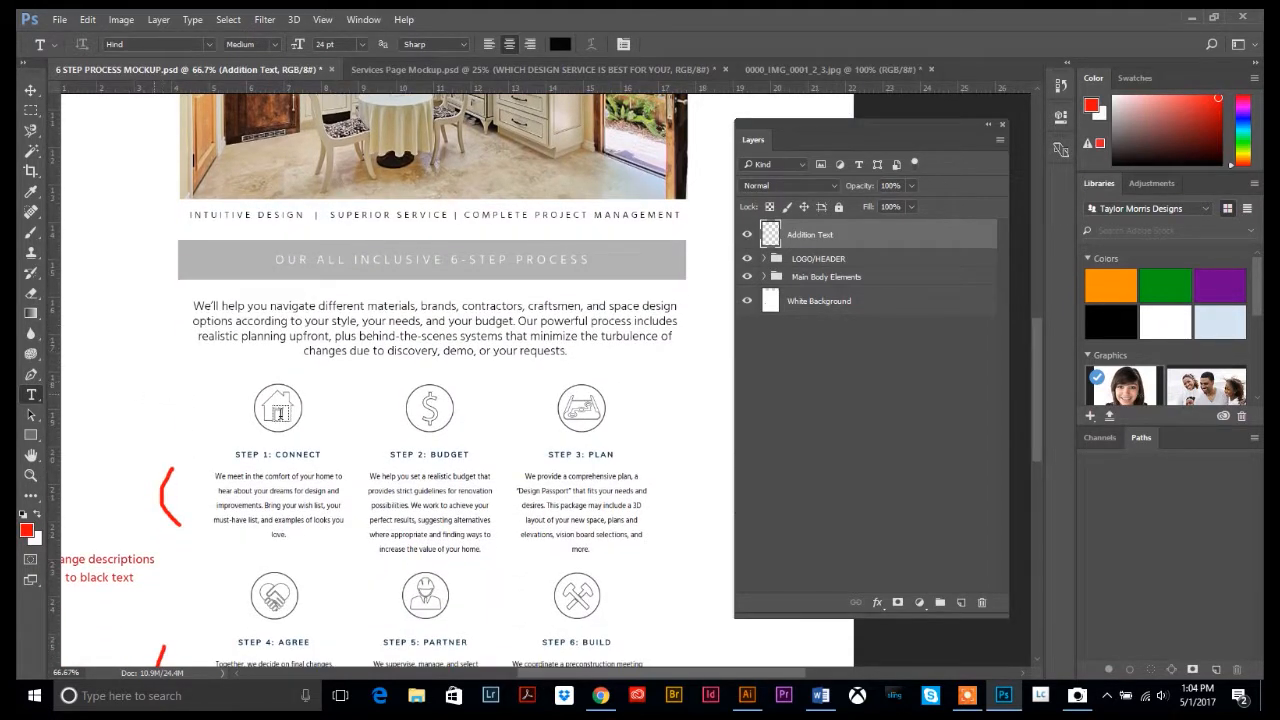
left_click(142, 393)
type("Addi")
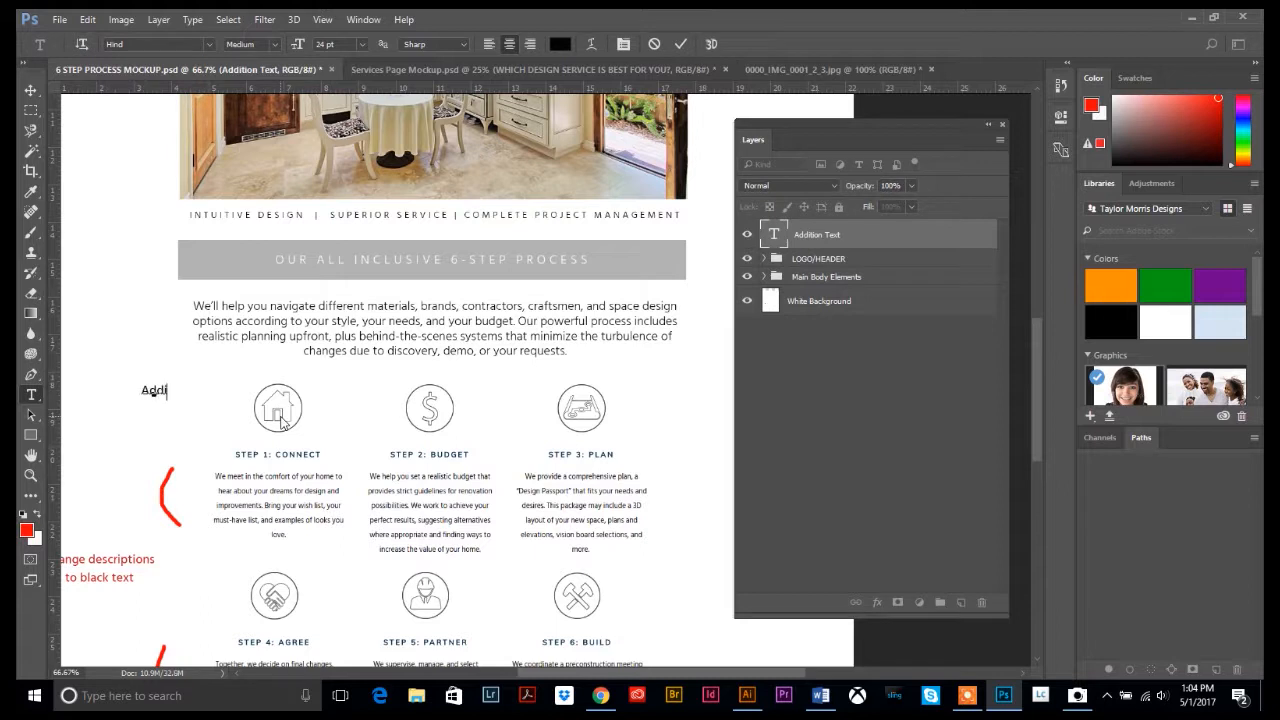
type("tional Text")
left_click(30, 90)
Enlarge the Additional Text to about 524%, shorten it, and move it over the kitchen photo
left_click(88, 19)
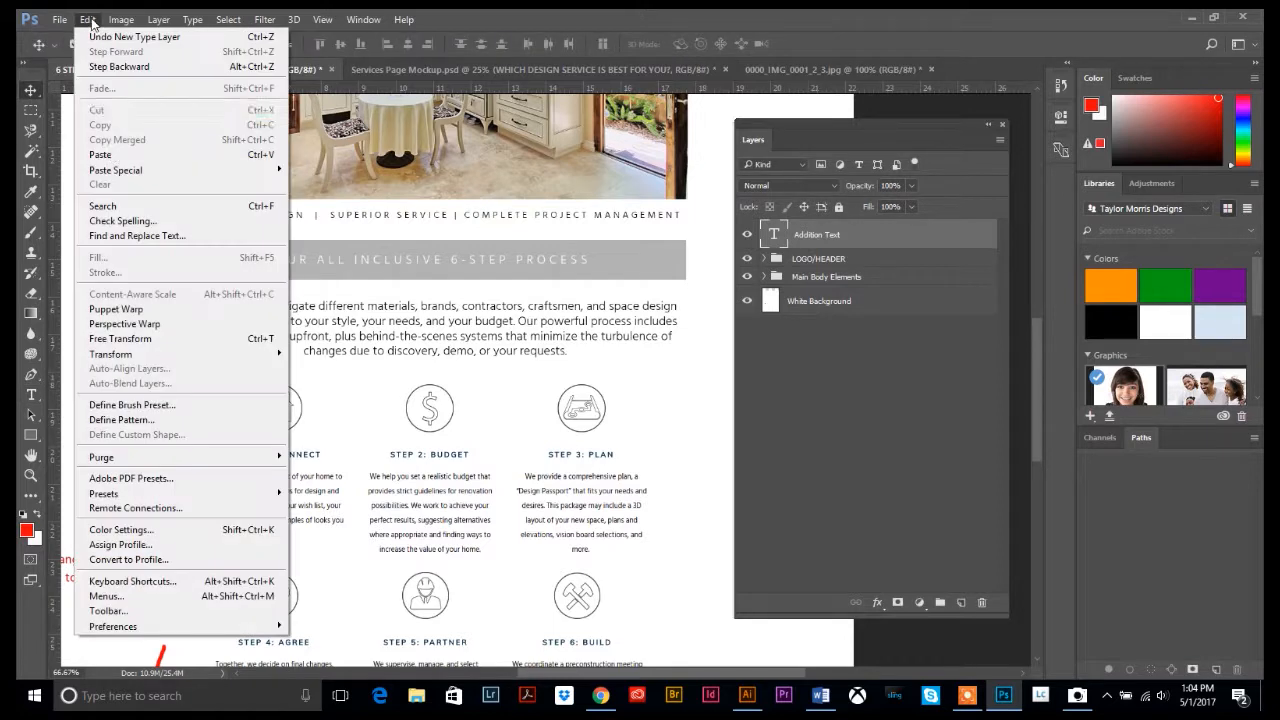
left_click(138, 340)
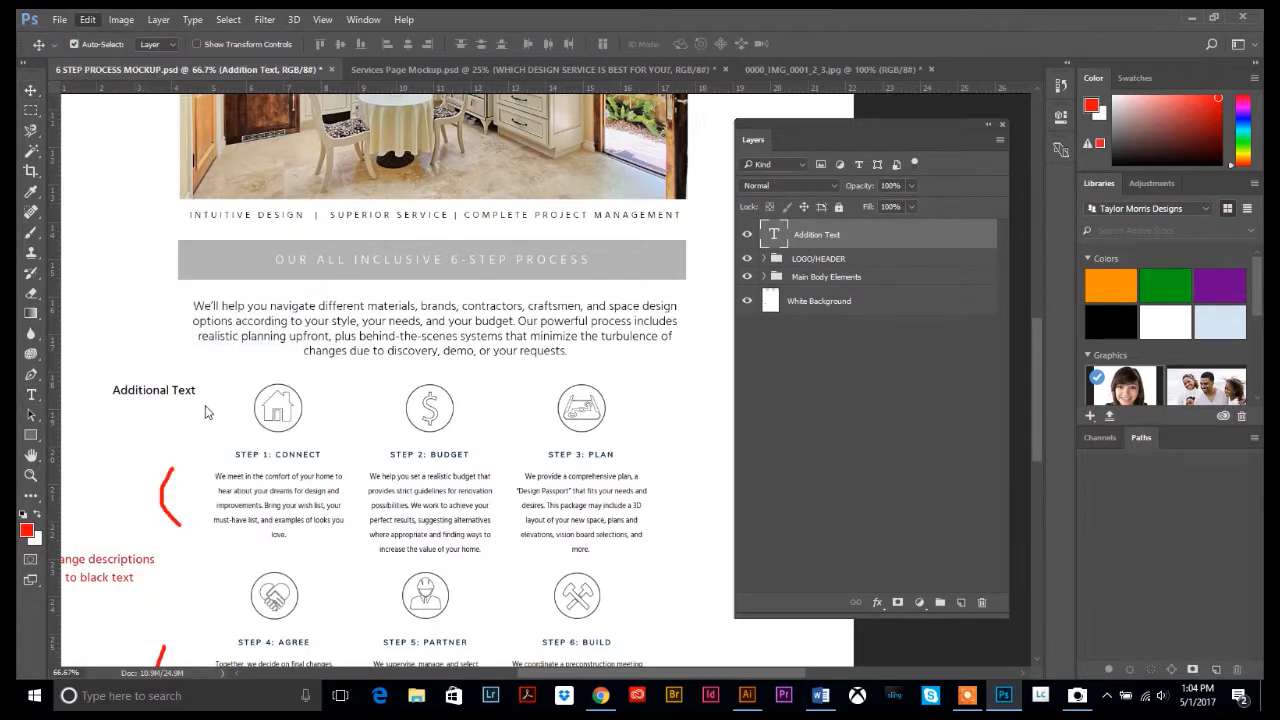
left_click_drag(200, 401, 568, 522)
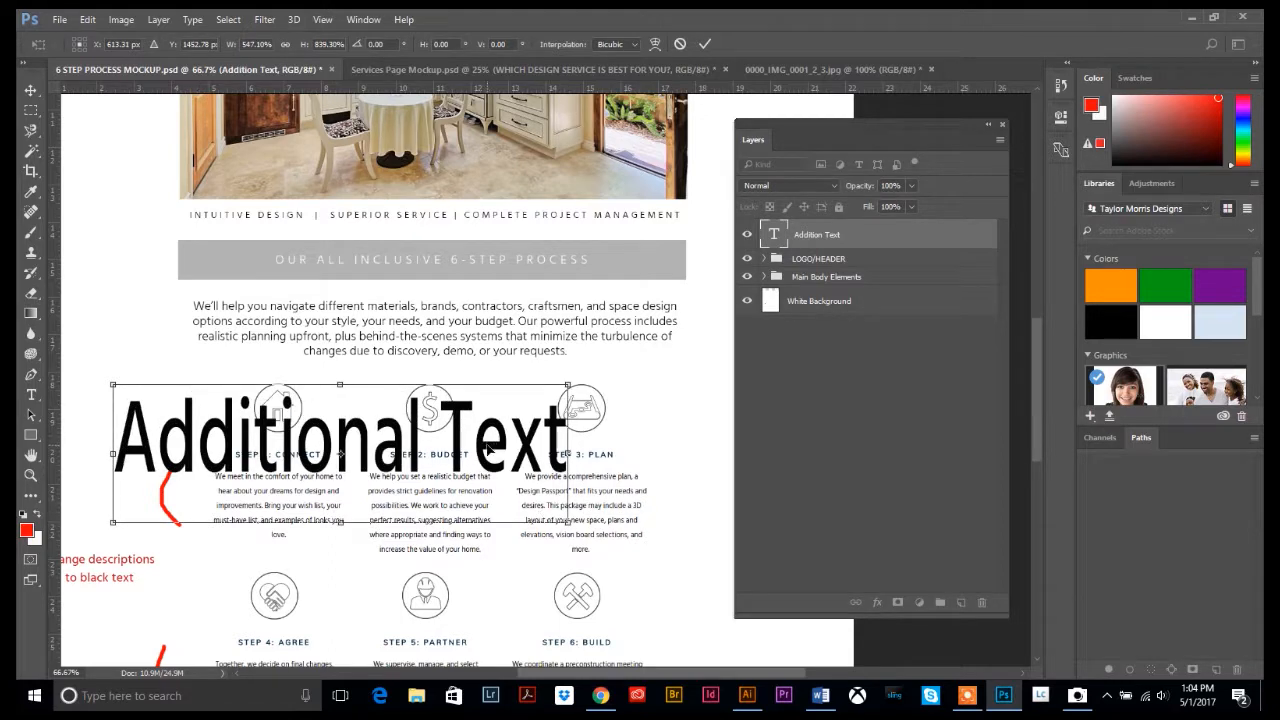
left_click_drag(490, 450, 574, 397)
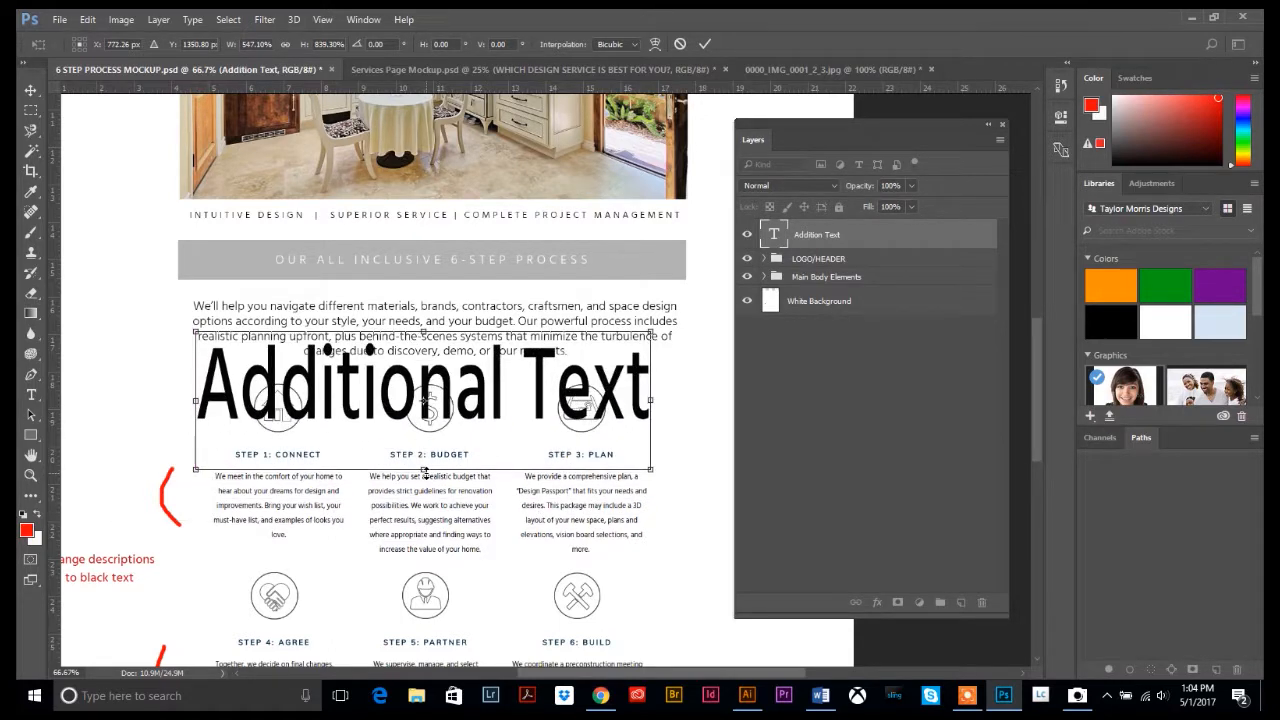
left_click_drag(425, 470, 458, 428)
key("Return")
left_click_drag(497, 385, 496, 160)
scroll(524, 434, "up", 1)
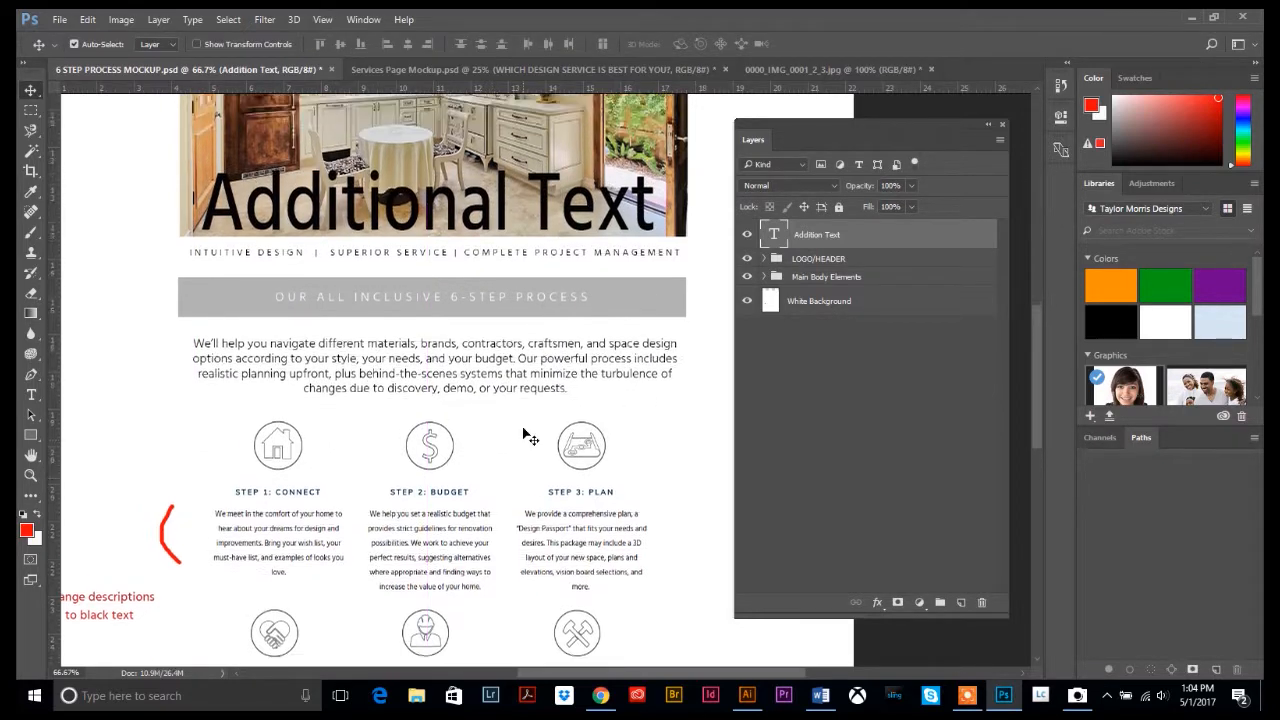
scroll(524, 437, "up", 3)
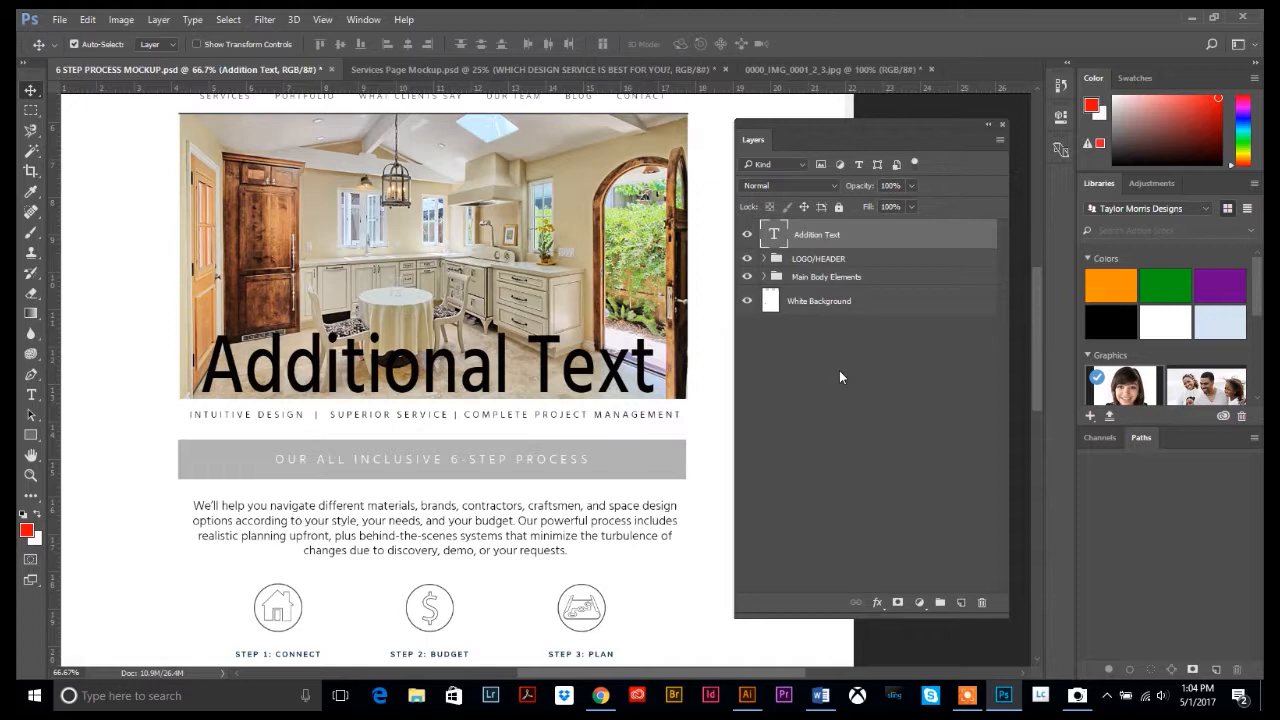
Check the Addition Text layer's visibility, then delete the layer
left_click(747, 236)
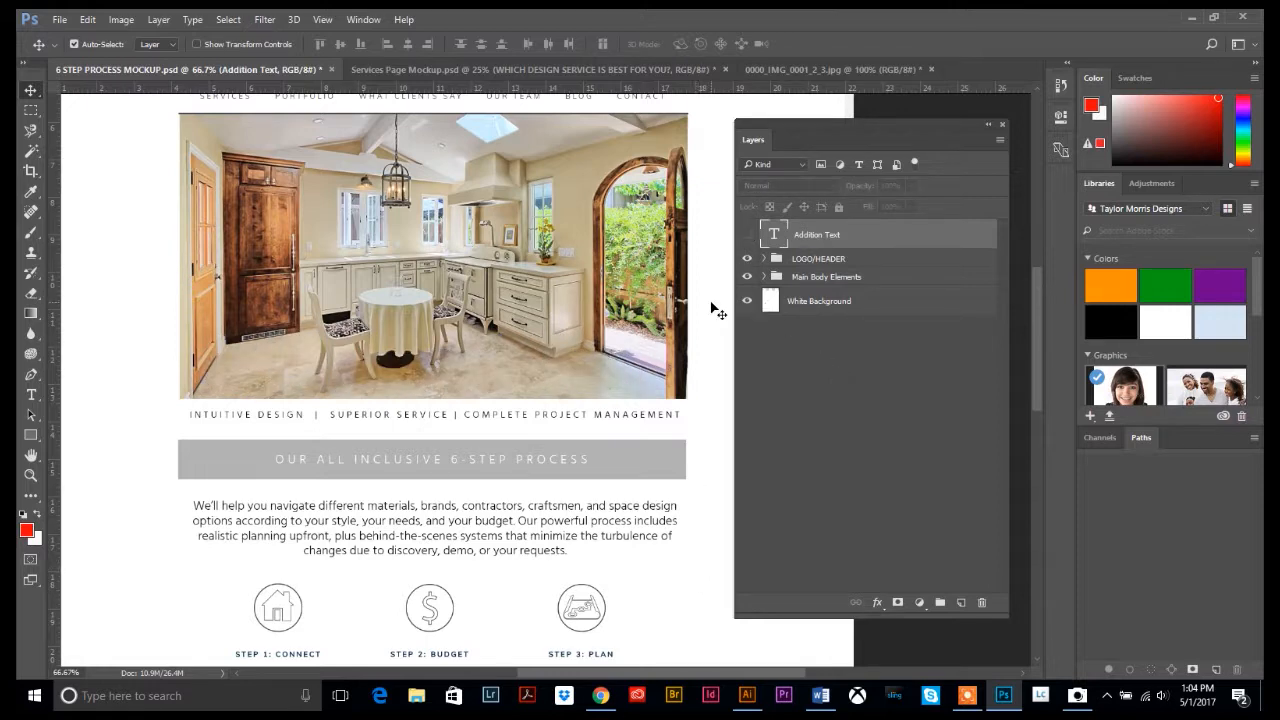
left_click(747, 236)
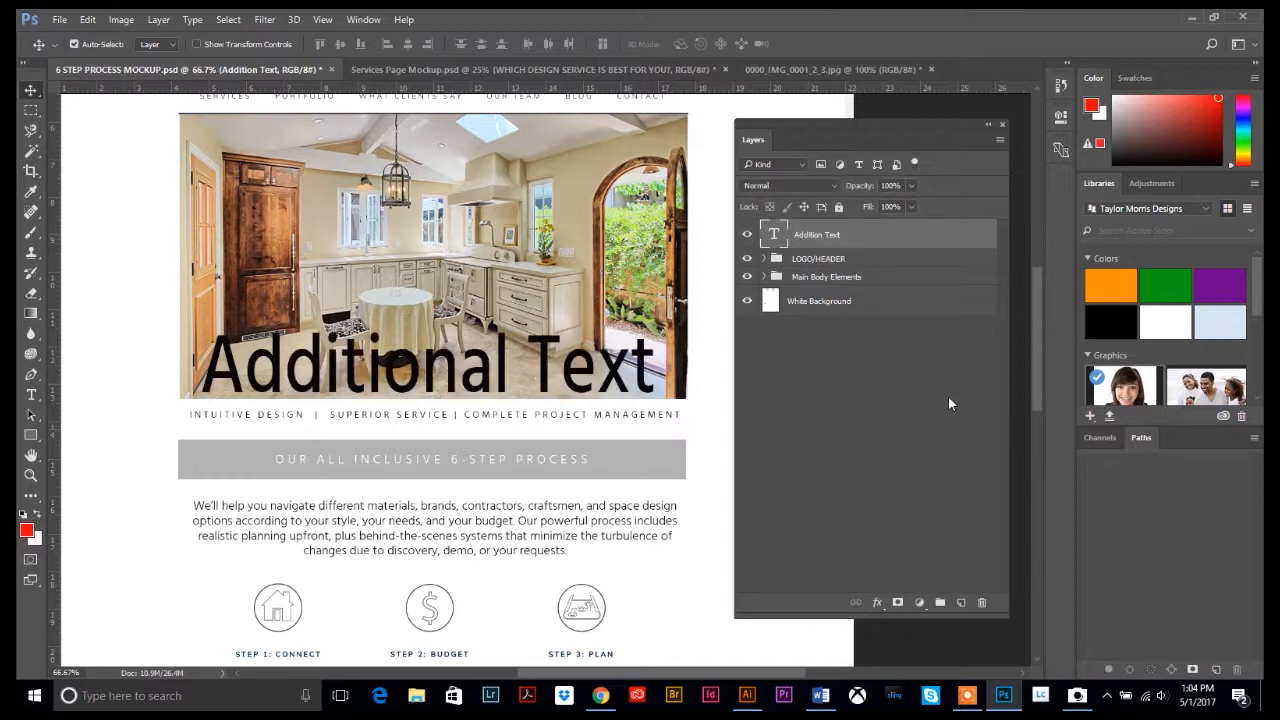
left_click(982, 604)
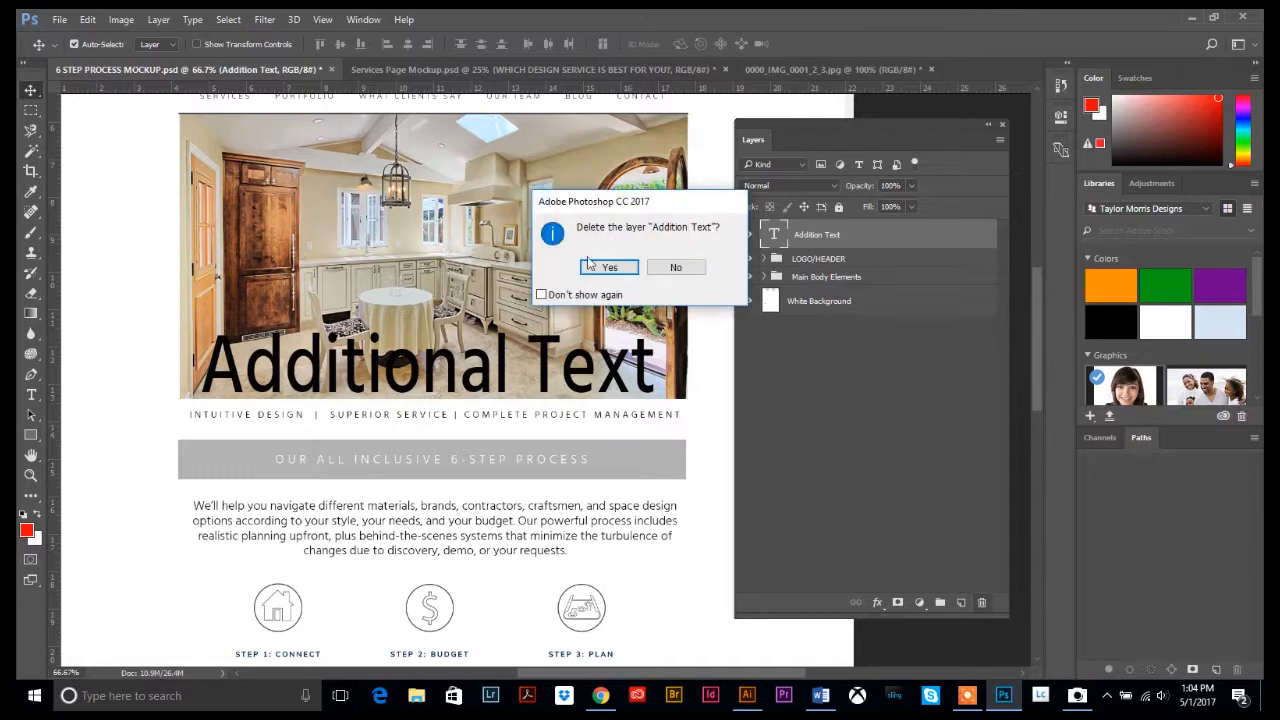
left_click(655, 266)
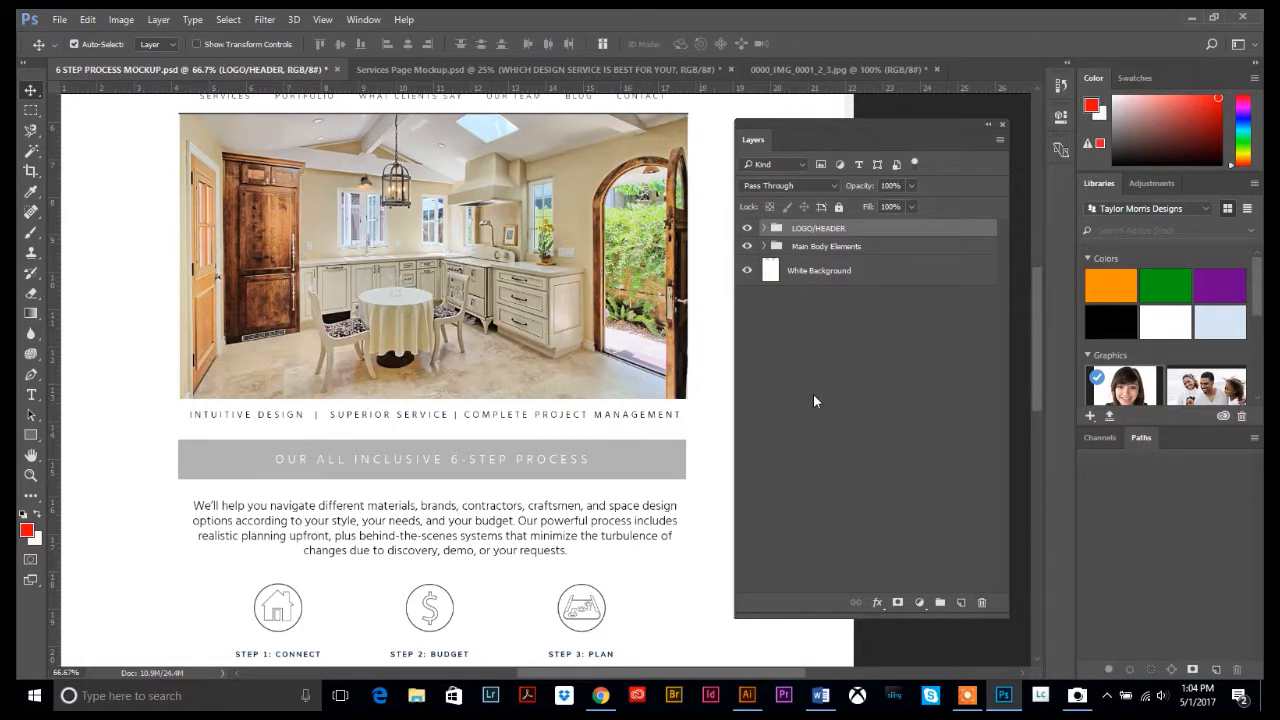
scroll(465, 450, "up", 2)
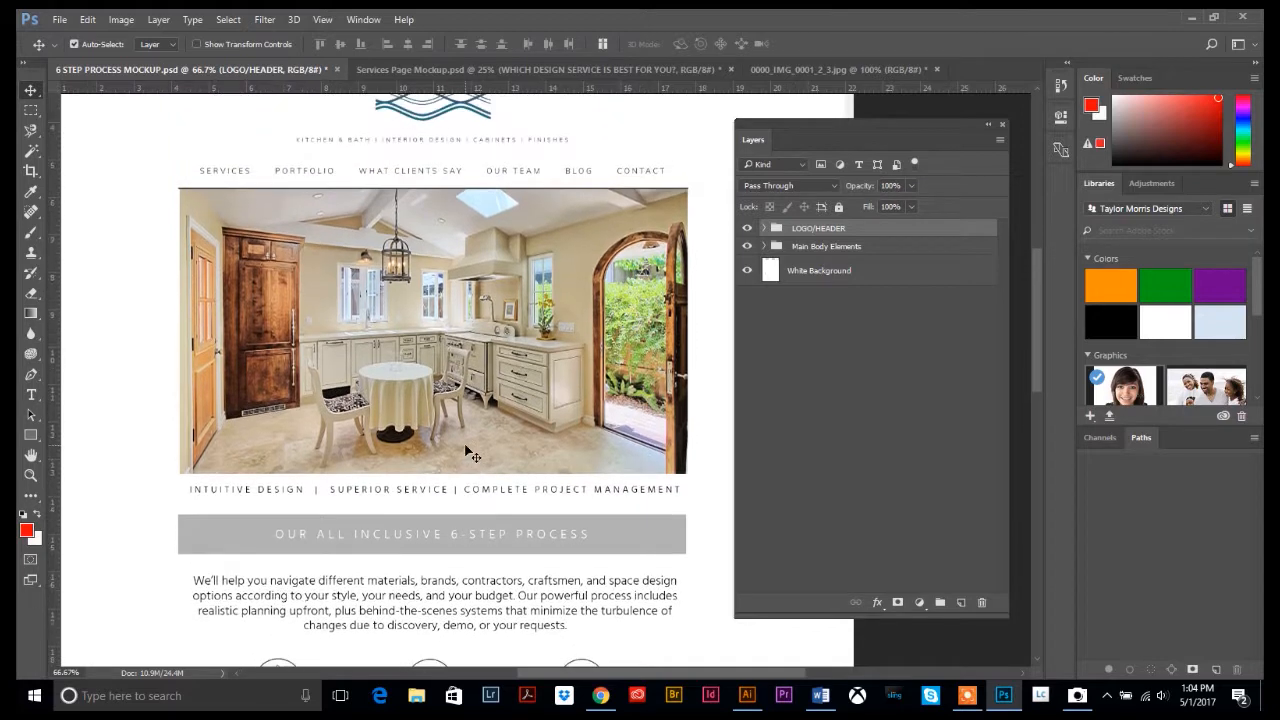
scroll(472, 453, "up", 1)
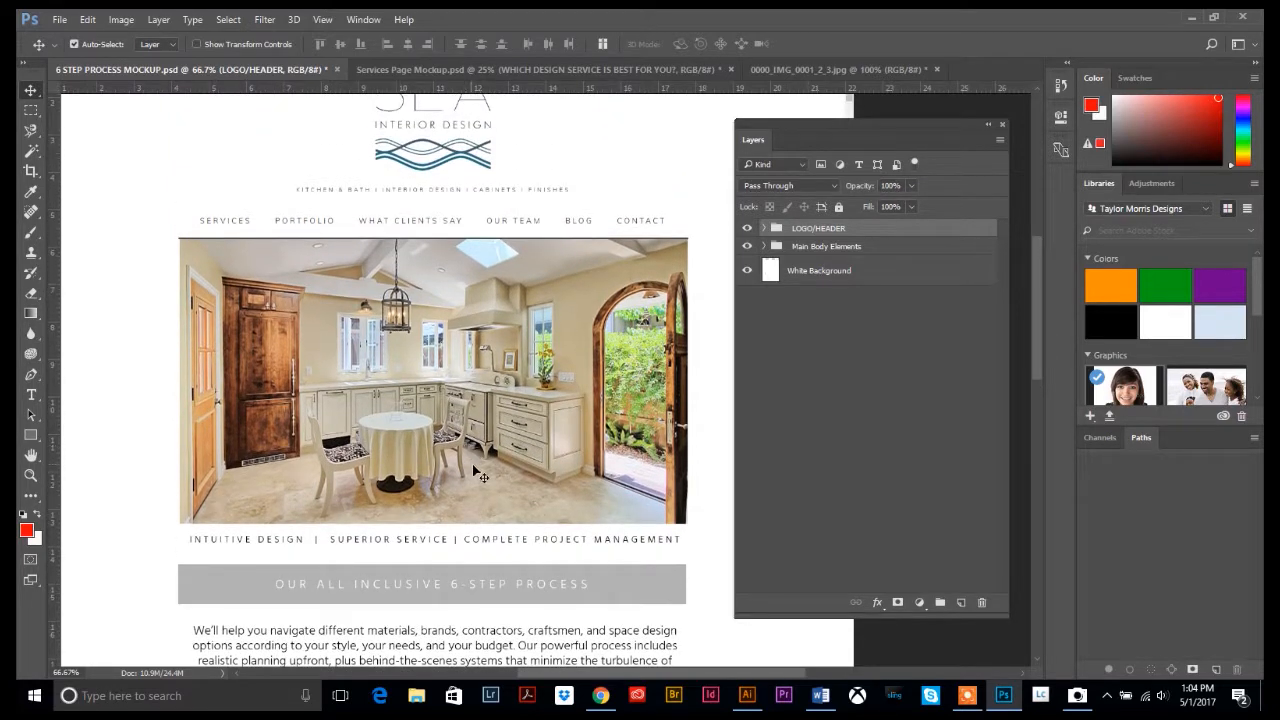
Create a new 1600 × 900 px document from the recent Custom size
left_click(60, 19)
left_click(74, 40)
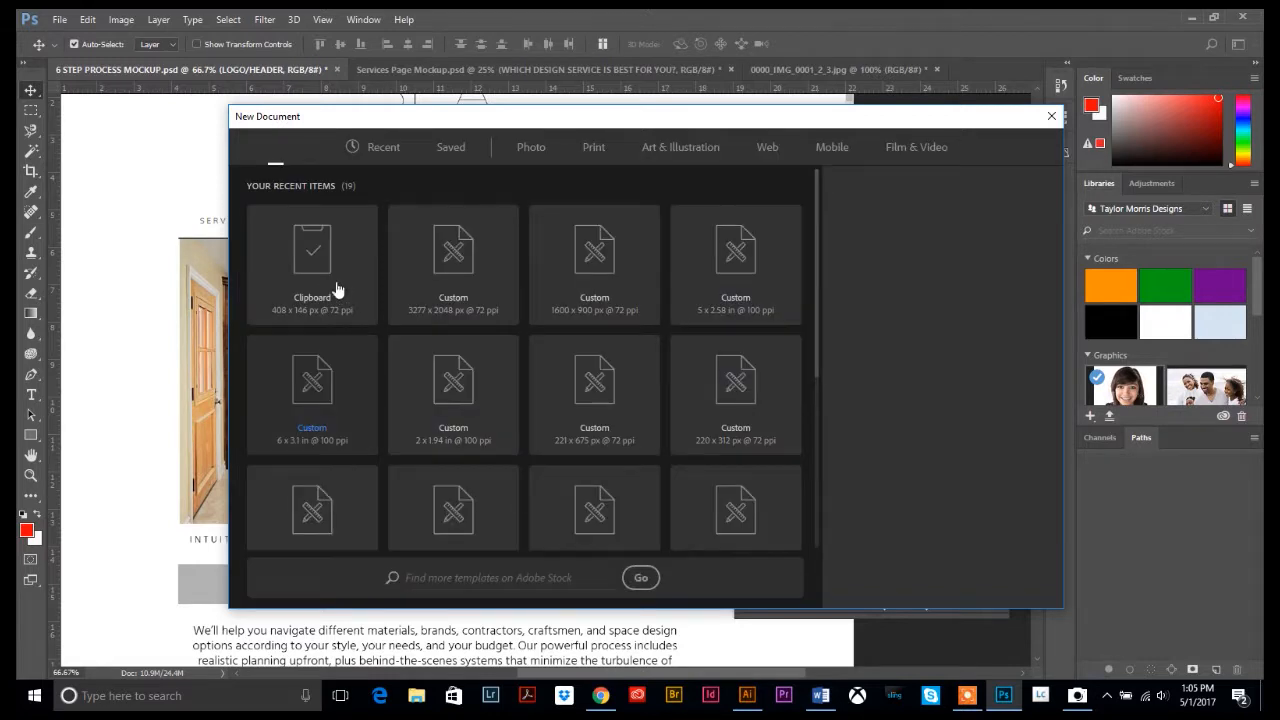
left_click(575, 292)
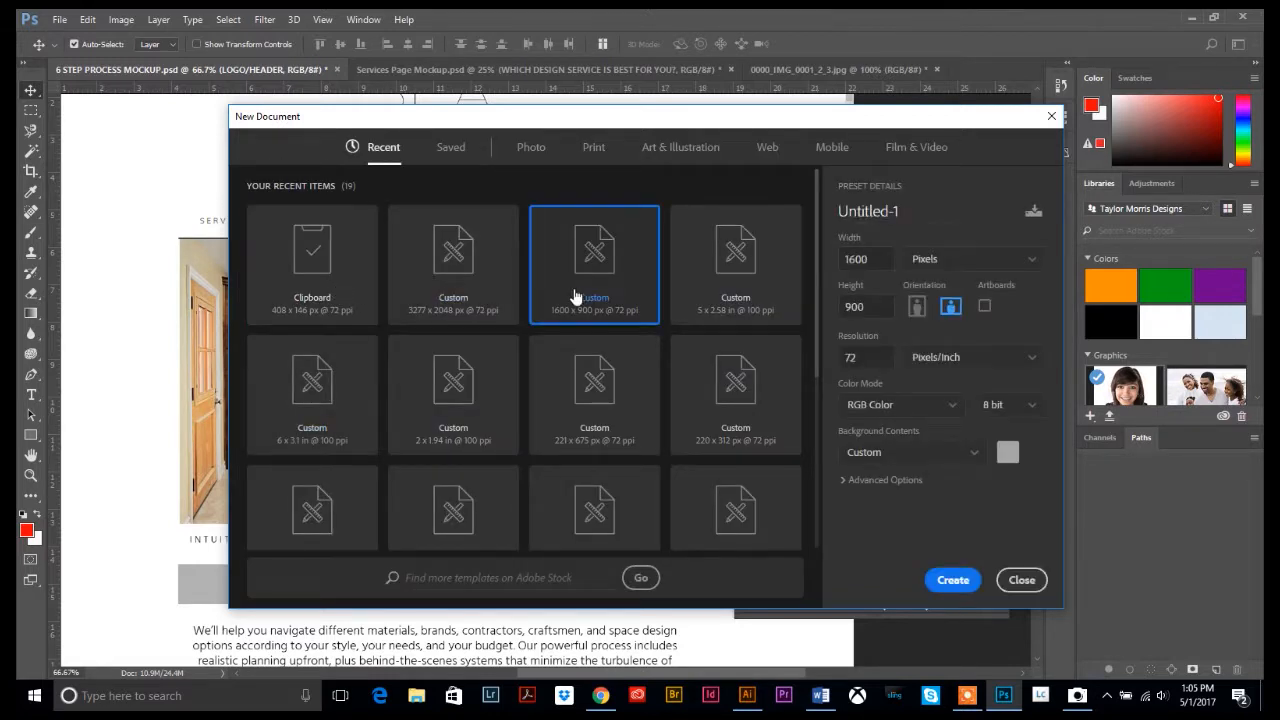
left_click(955, 582)
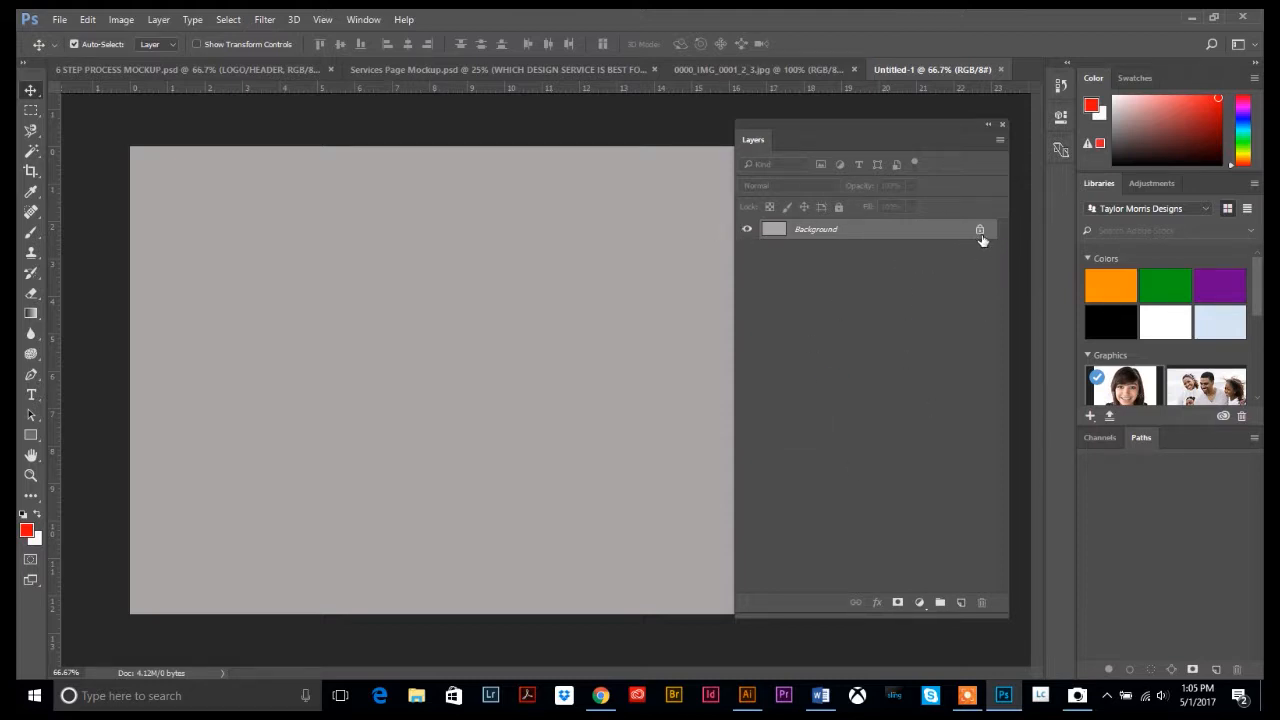
Convert the locked Background into Layer 1 and clear its grey fill to transparency
double_click(852, 232)
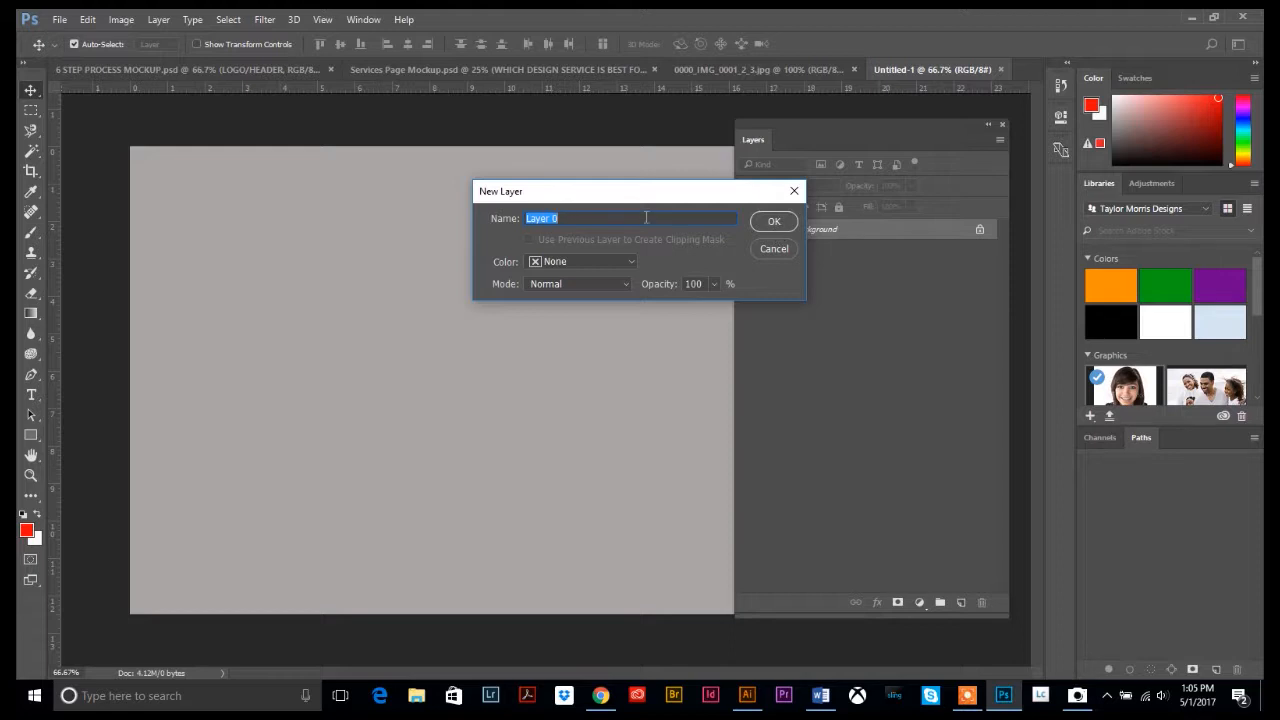
type("La")
left_click(776, 223)
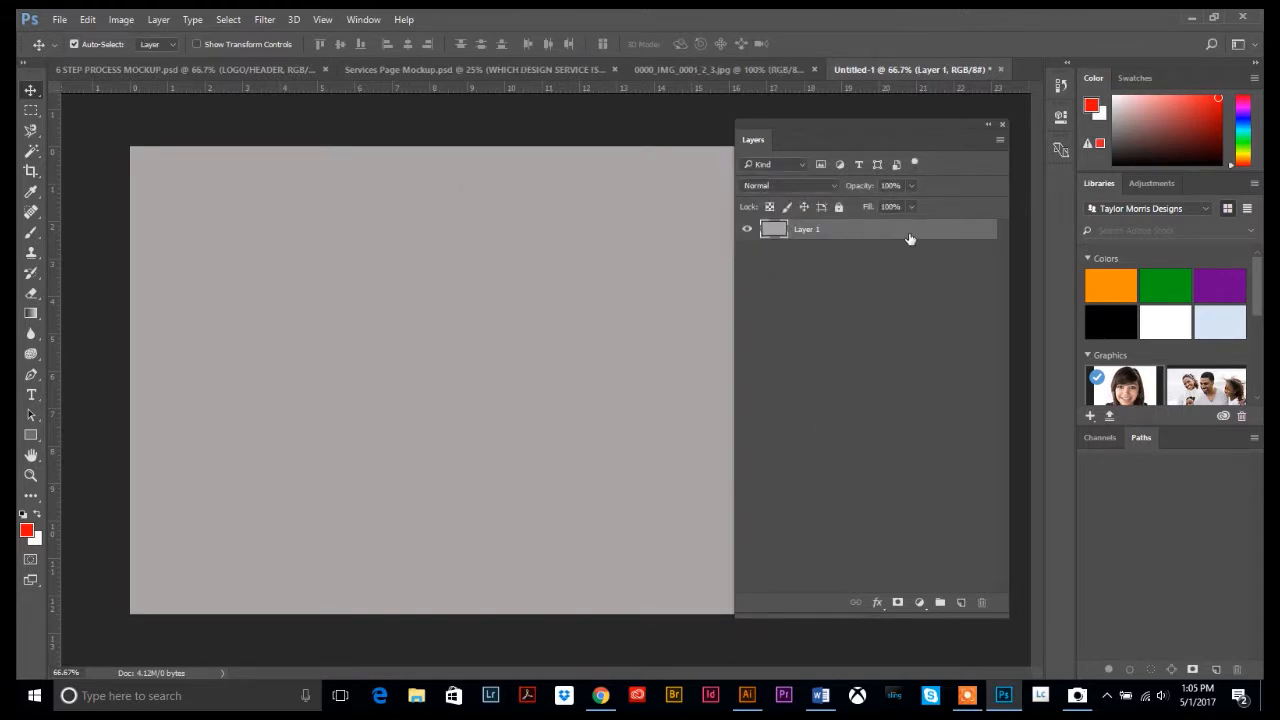
left_click(31, 111)
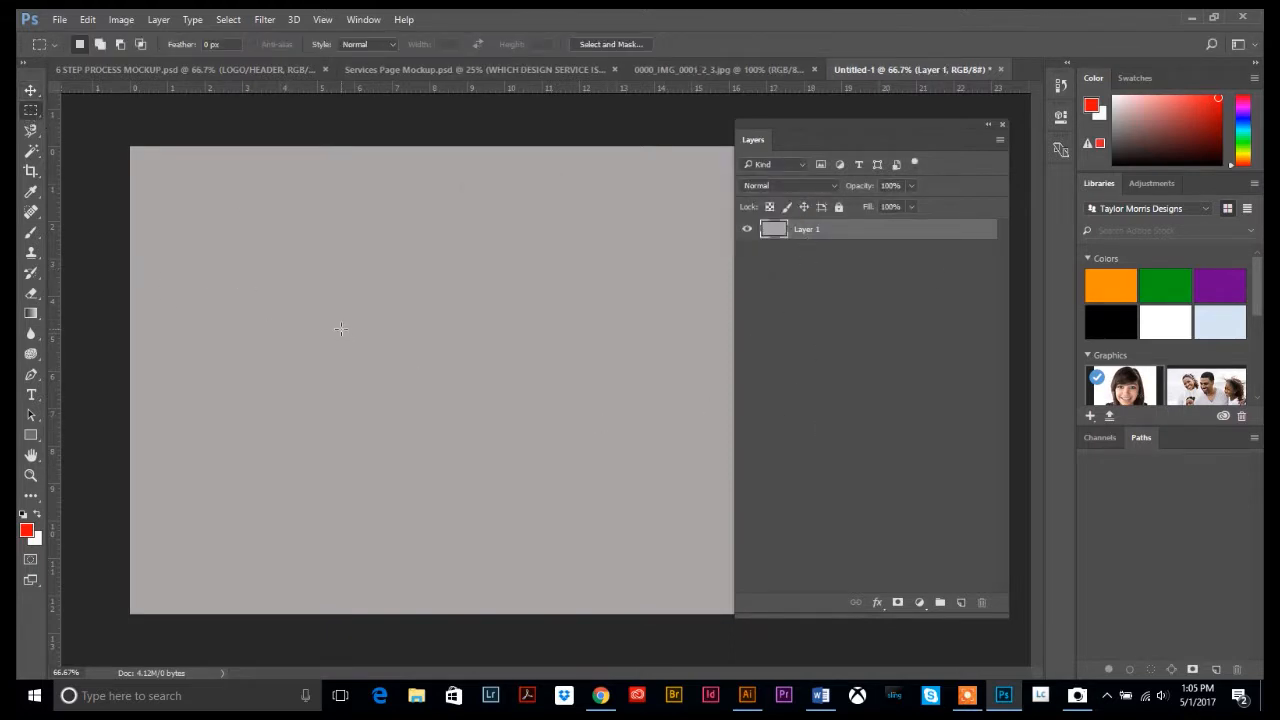
key("ctrl+a")
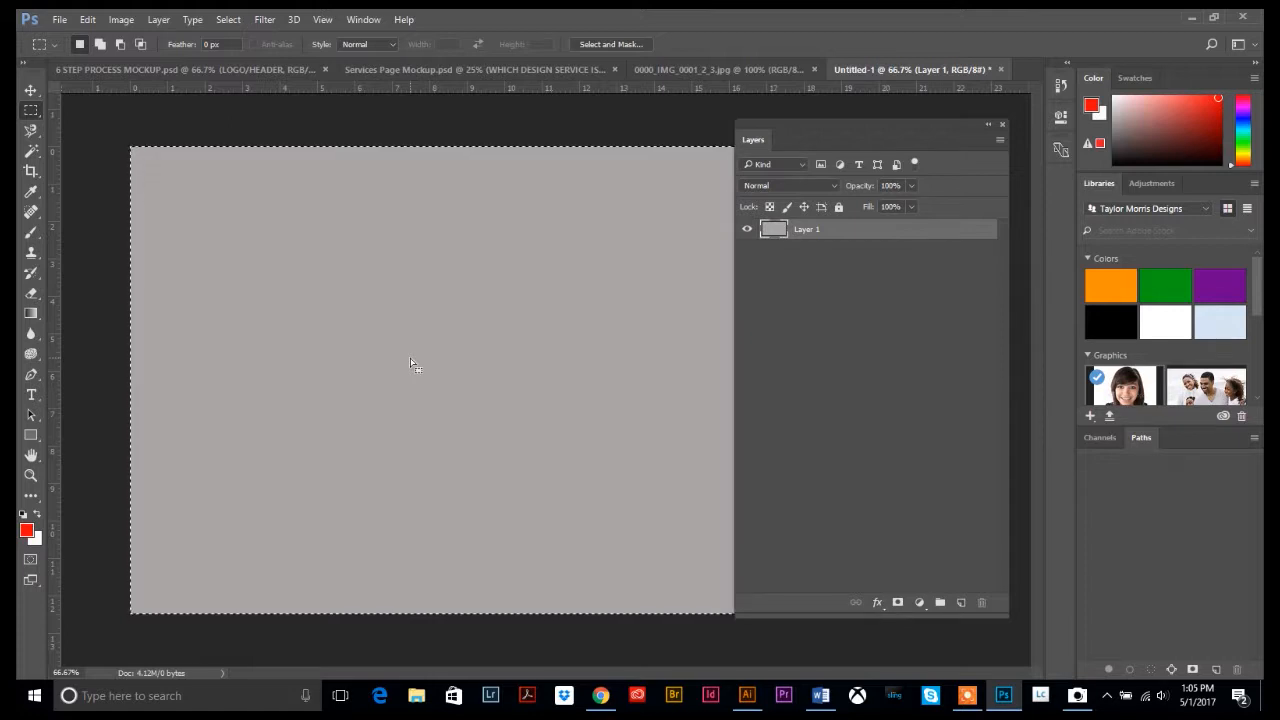
key("a")
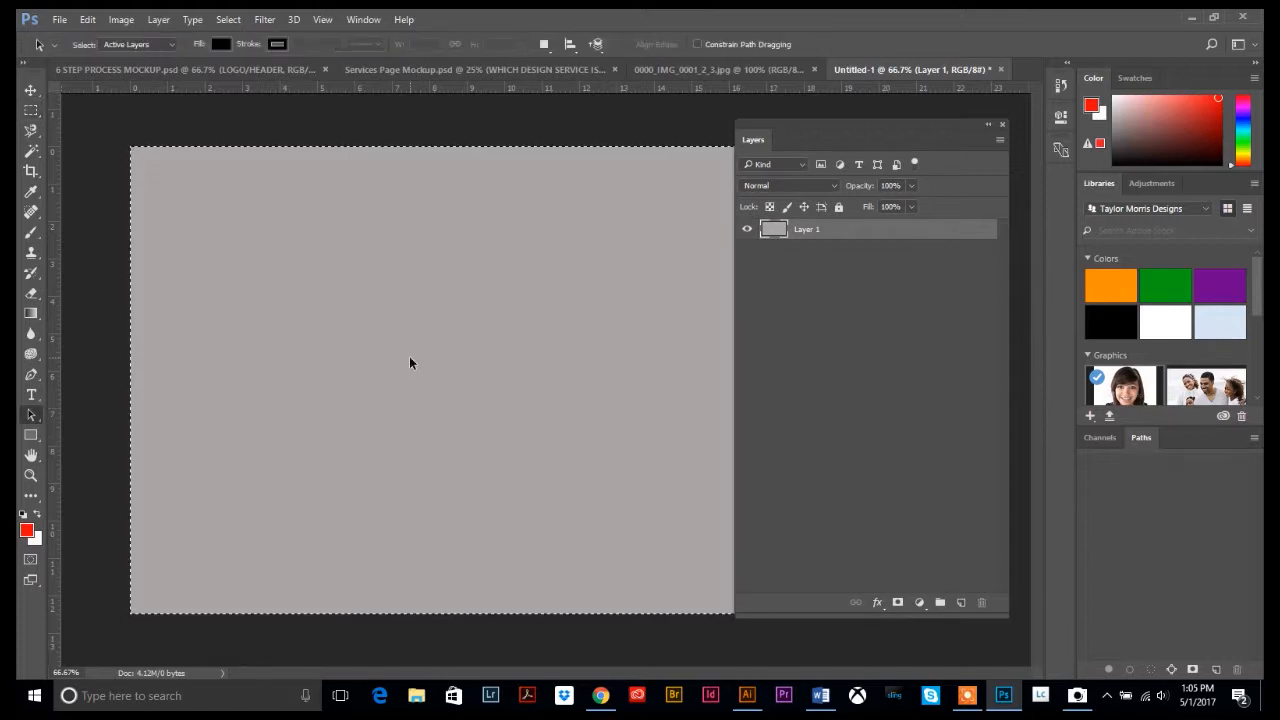
key("Delete")
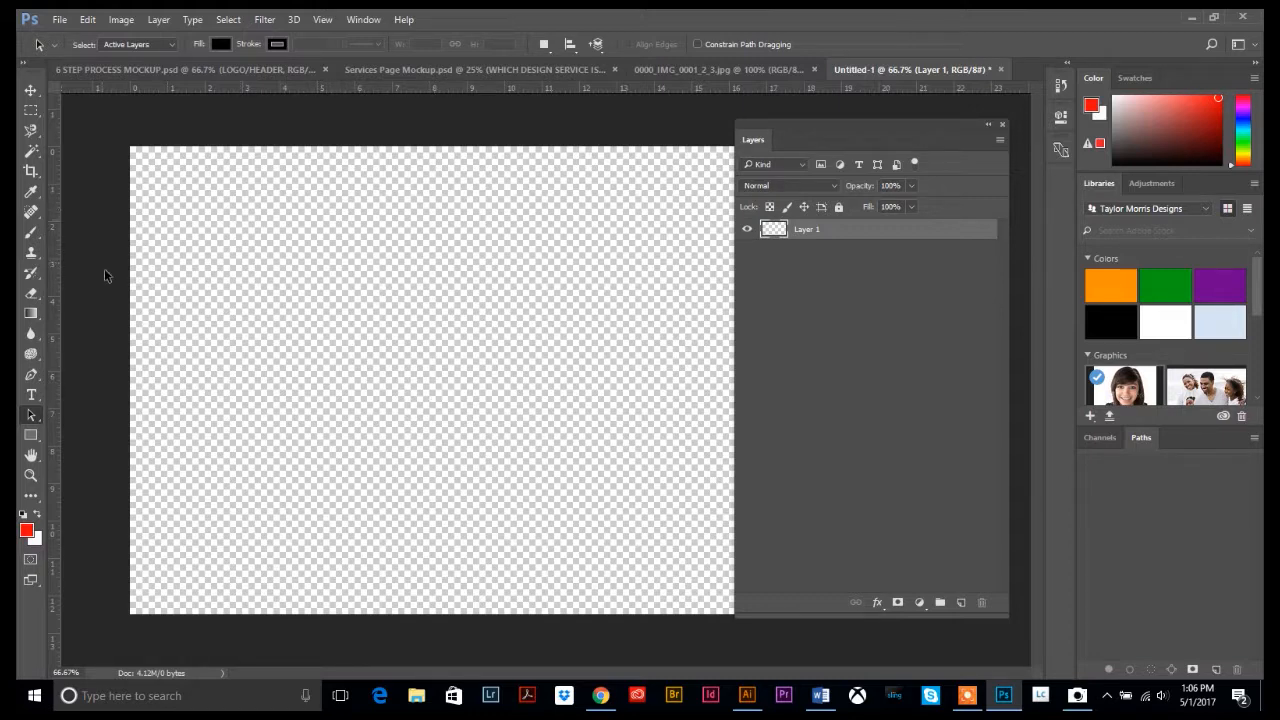
Type the person's name in red left of the canvas centre
left_click(31, 394)
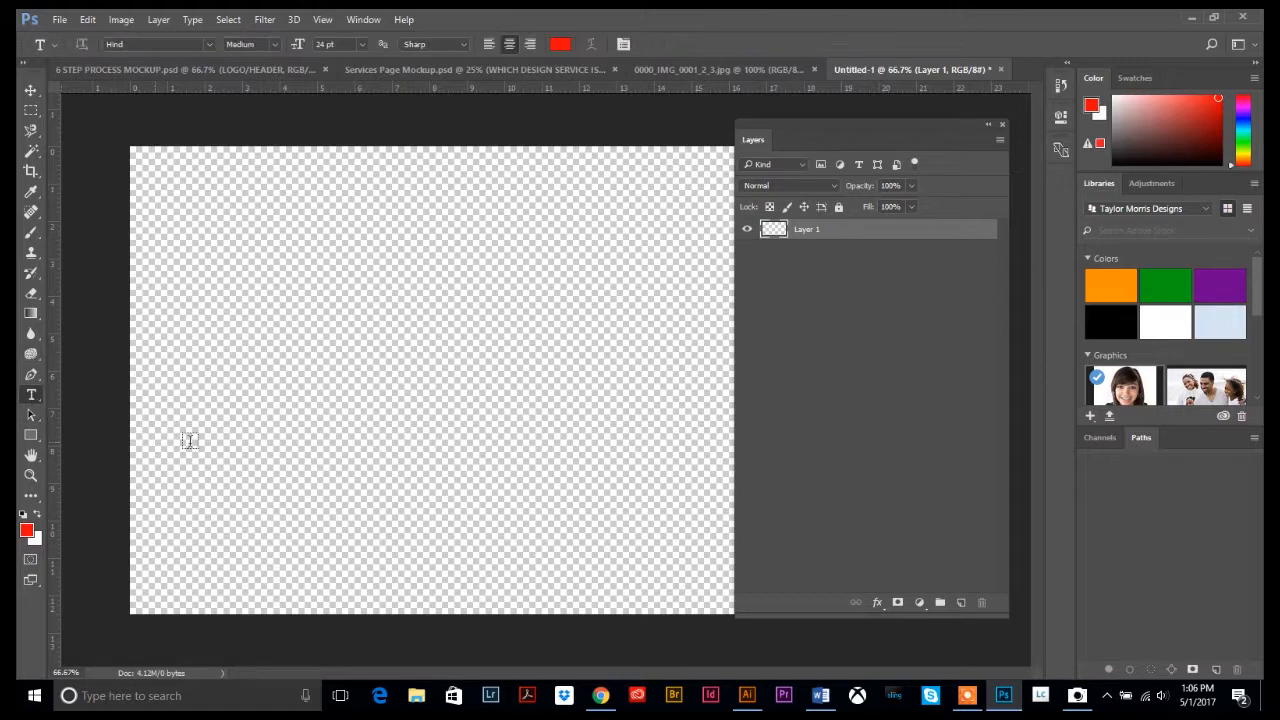
left_click(270, 356)
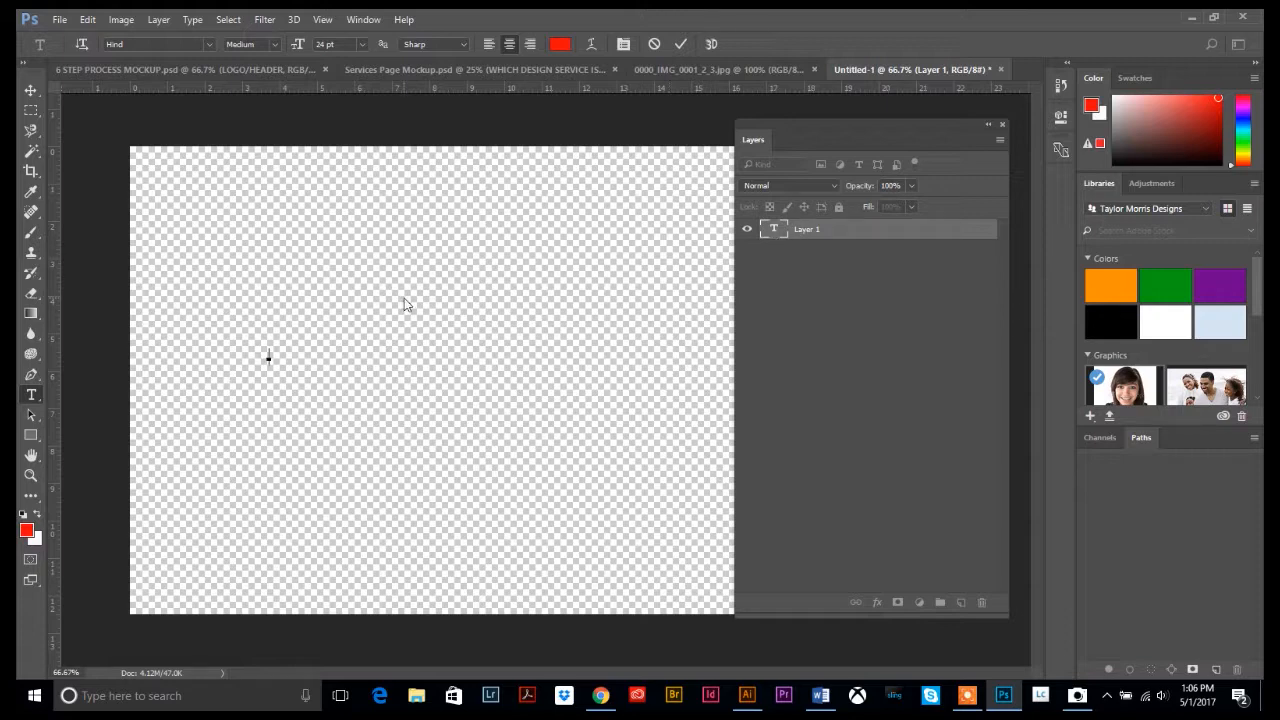
left_click(31, 93)
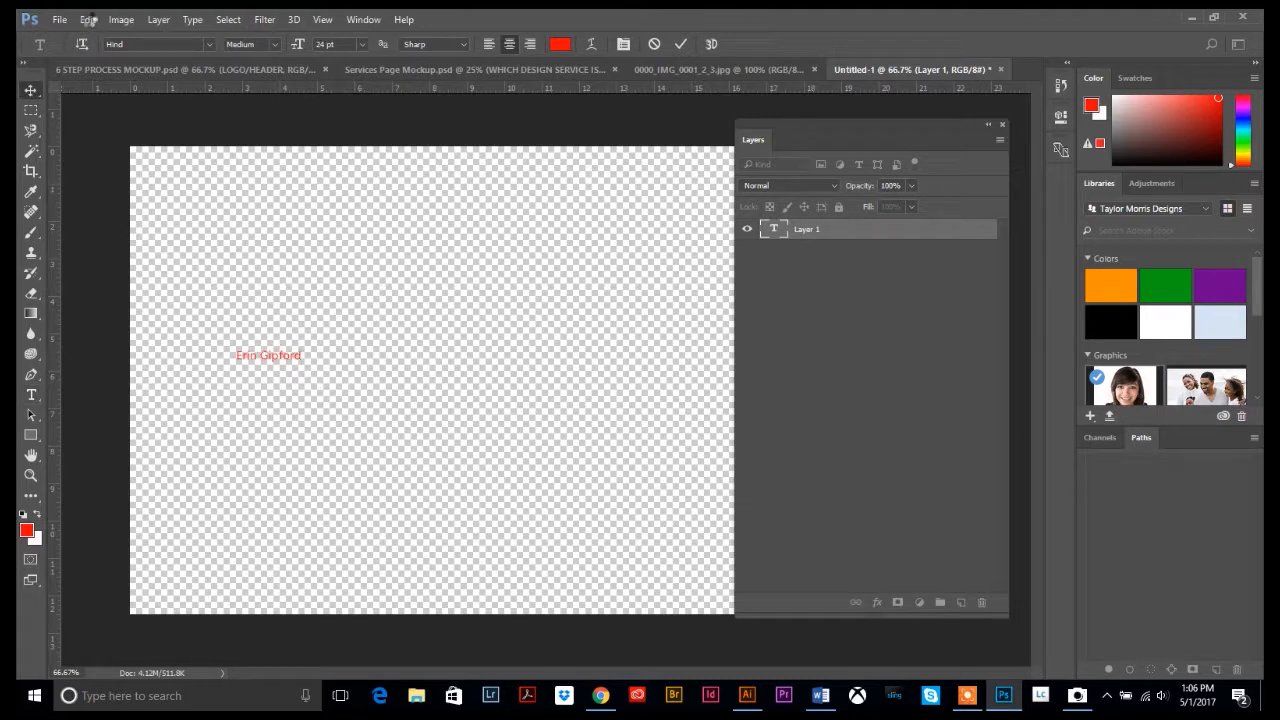
Scale the name text up with Free Transform so it spans the canvas middle
left_click(88, 20)
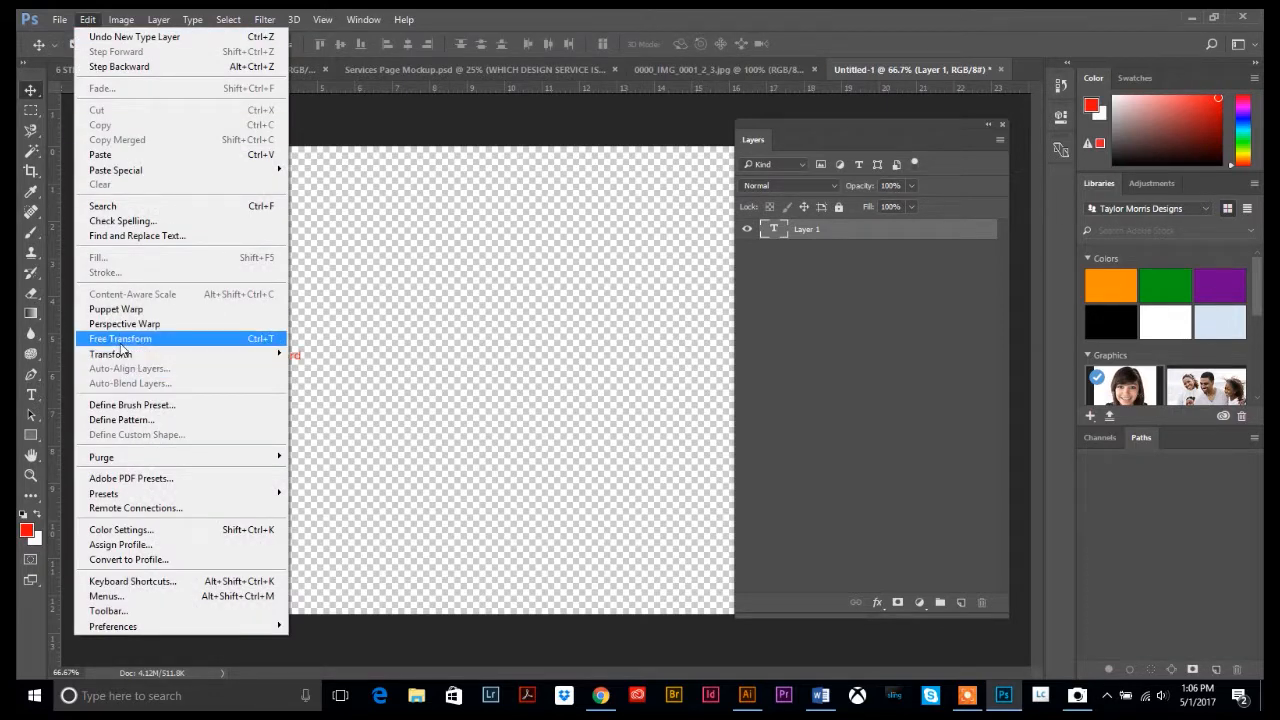
left_click(120, 338)
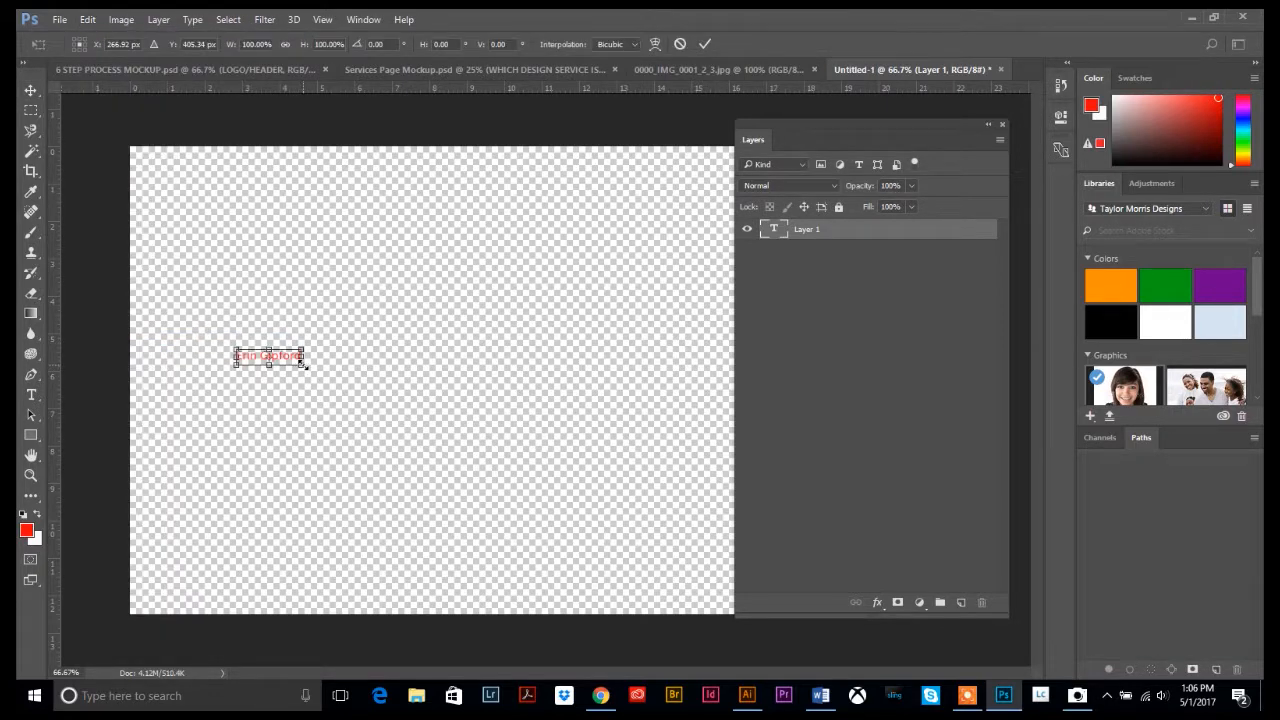
left_click_drag(305, 366, 596, 522)
left_click_drag(663, 560, 664, 550)
key("Return")
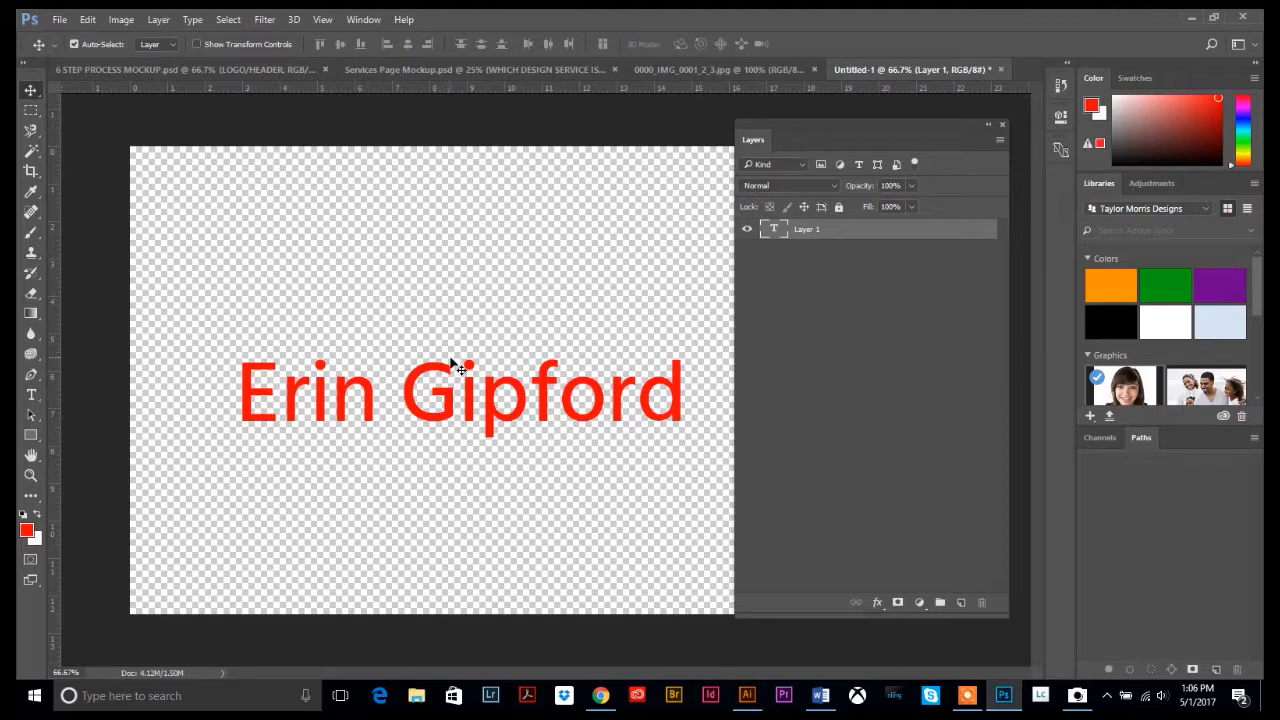
Copy the Common Man logo from the Illustrator brunch menu and return to Photoshop
left_click(747, 698)
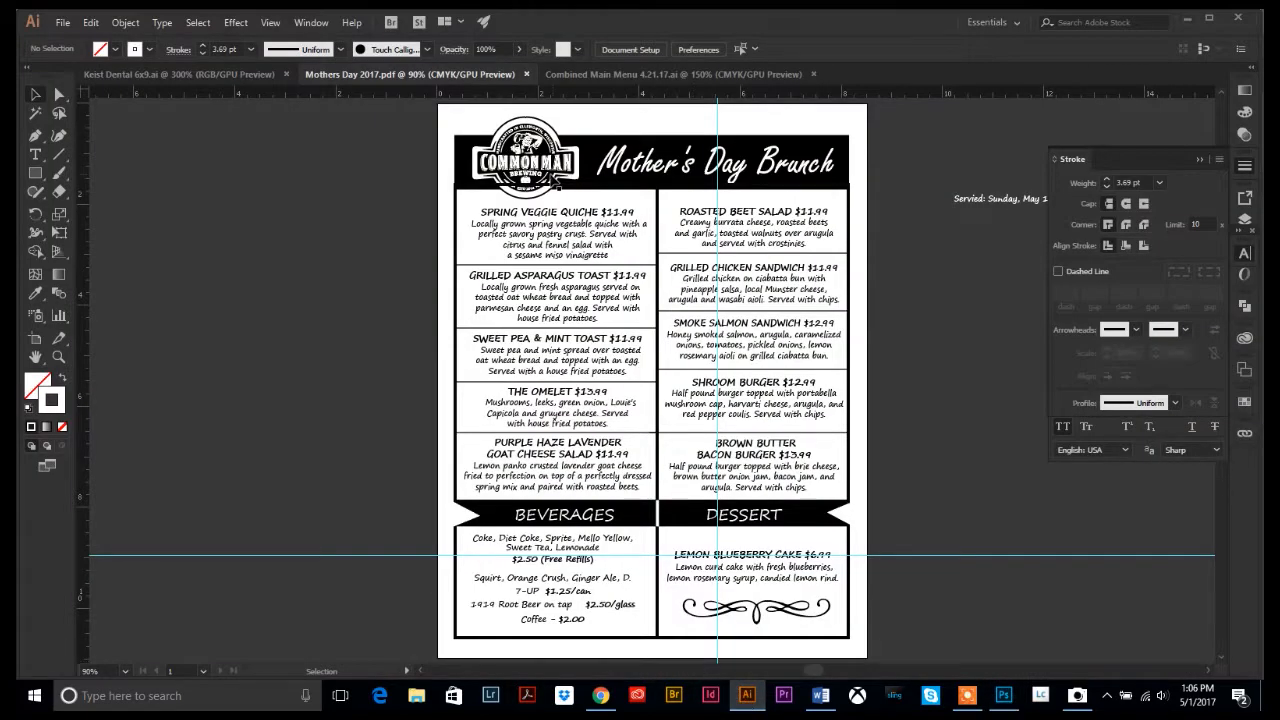
left_click(525, 158)
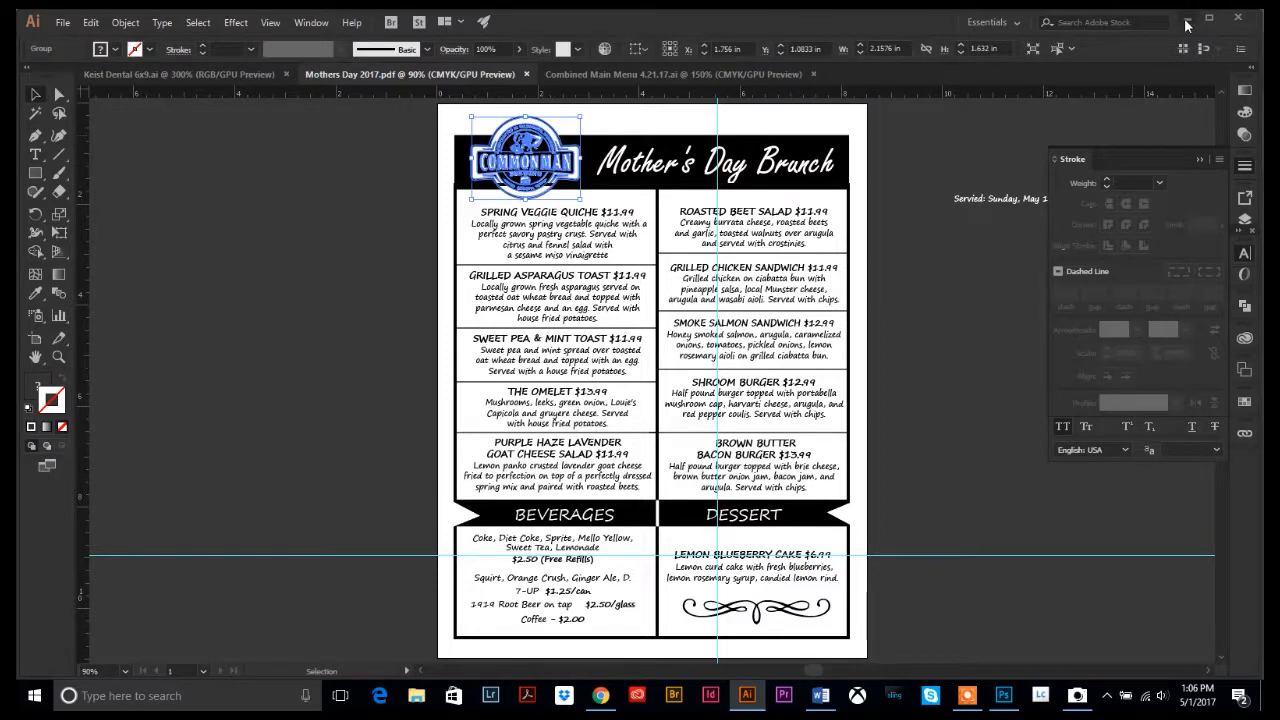
key("alt+Tab")
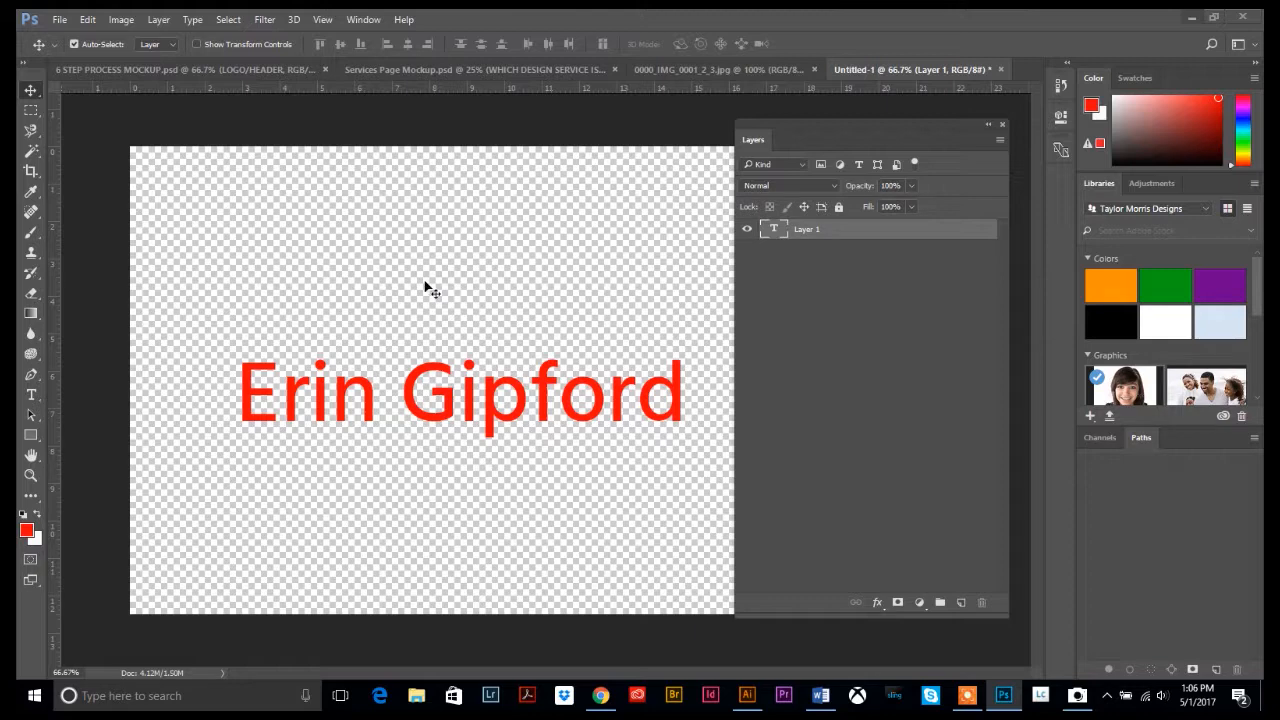
Paste the Common Man logo, enlarge it and centre it above the red name
left_click(426, 283)
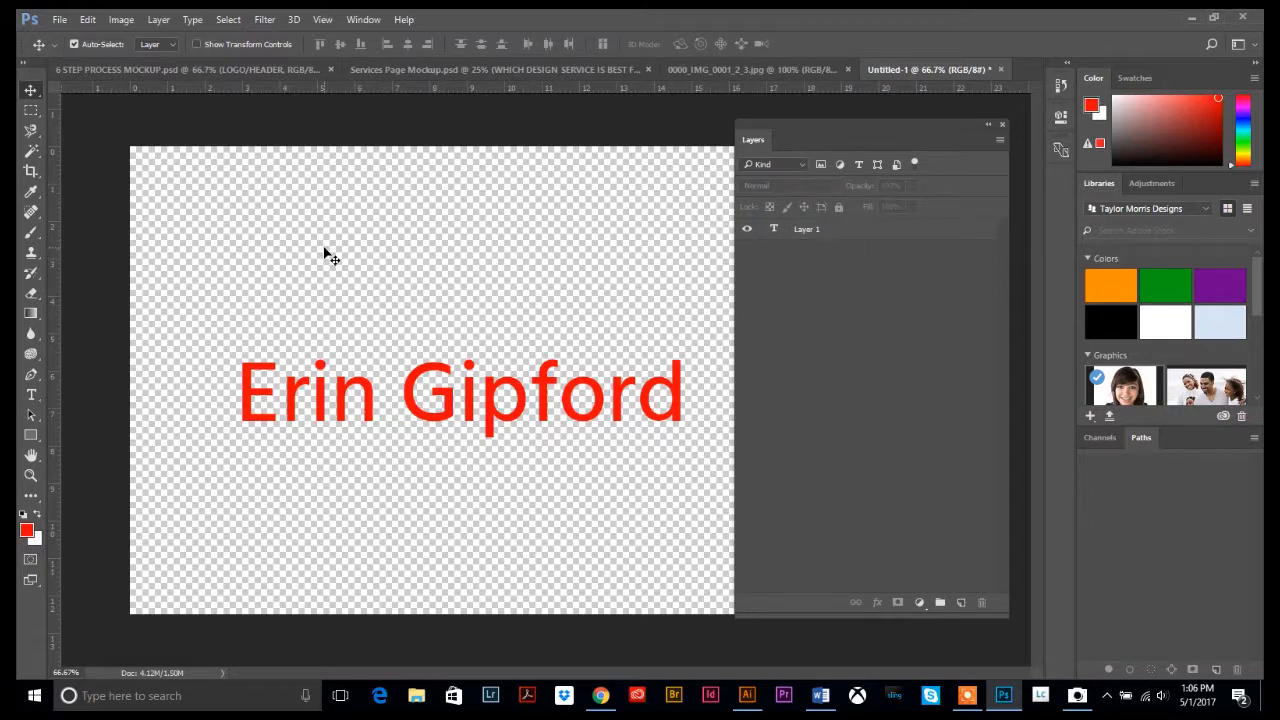
key("ctrl")
key("ctrl+v")
left_click(709, 212)
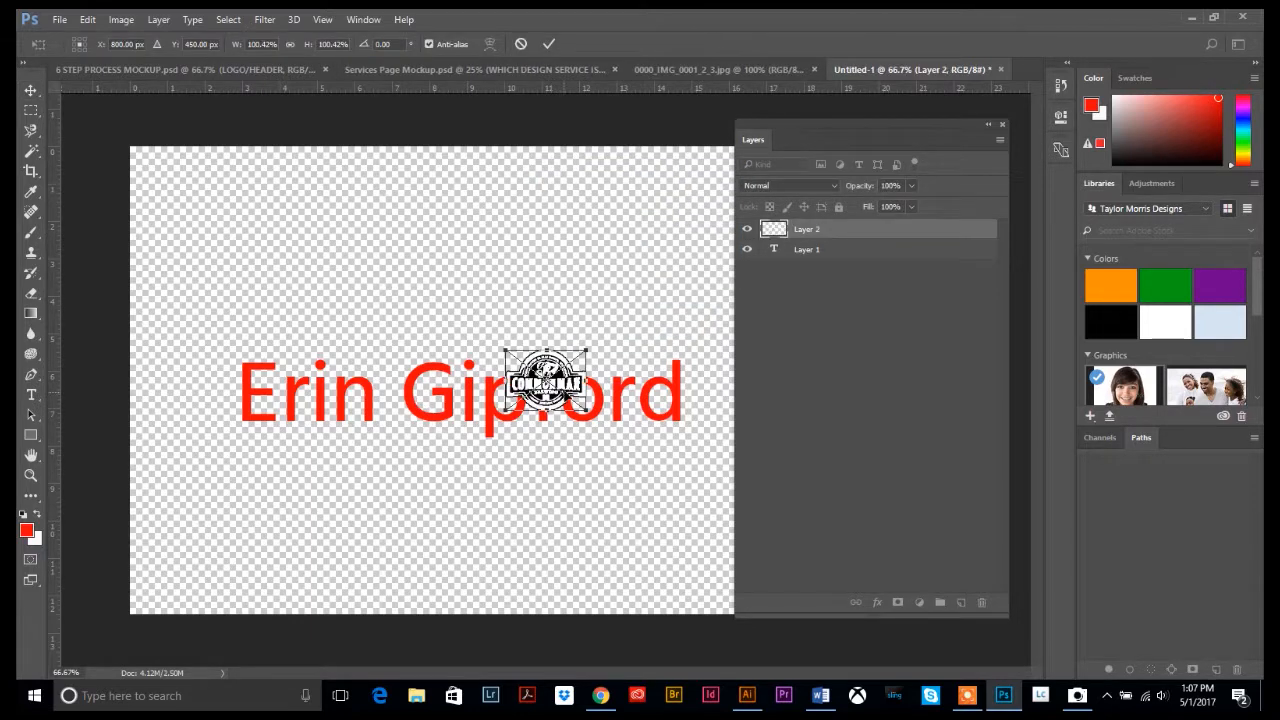
left_click_drag(569, 396, 499, 306)
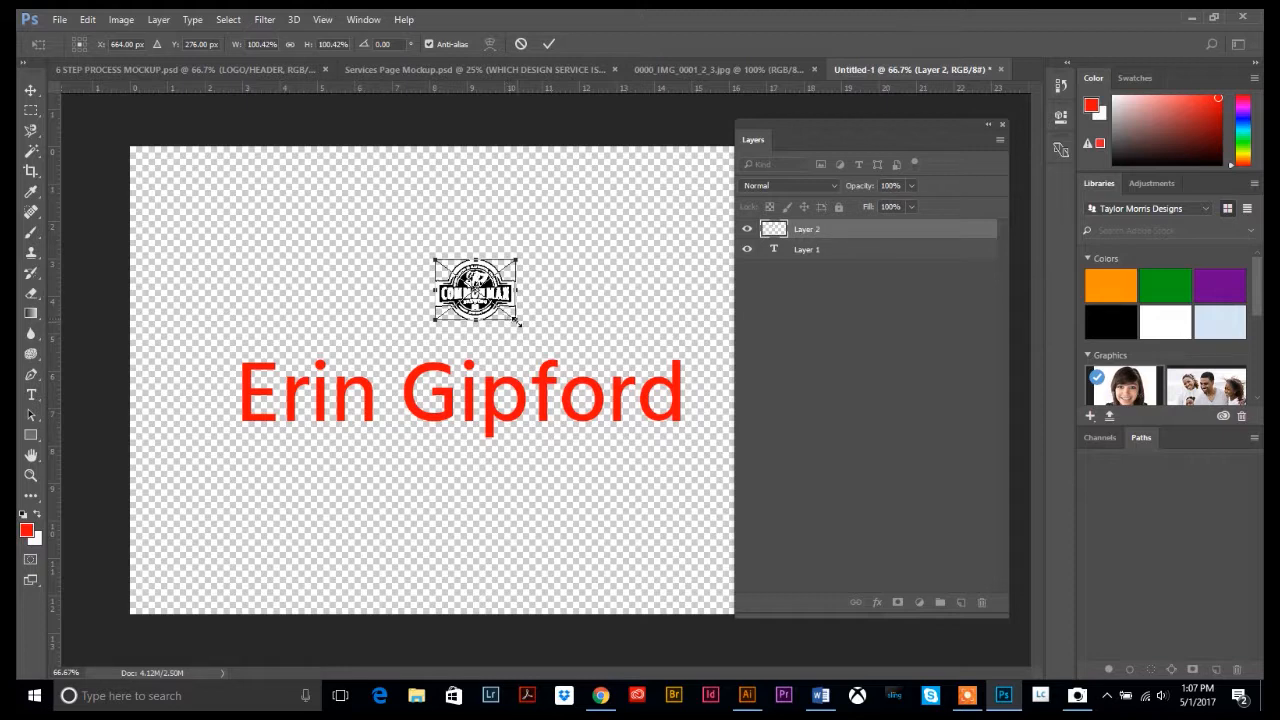
left_click_drag(517, 321, 607, 385)
left_click_drag(505, 280, 463, 238)
key("Return")
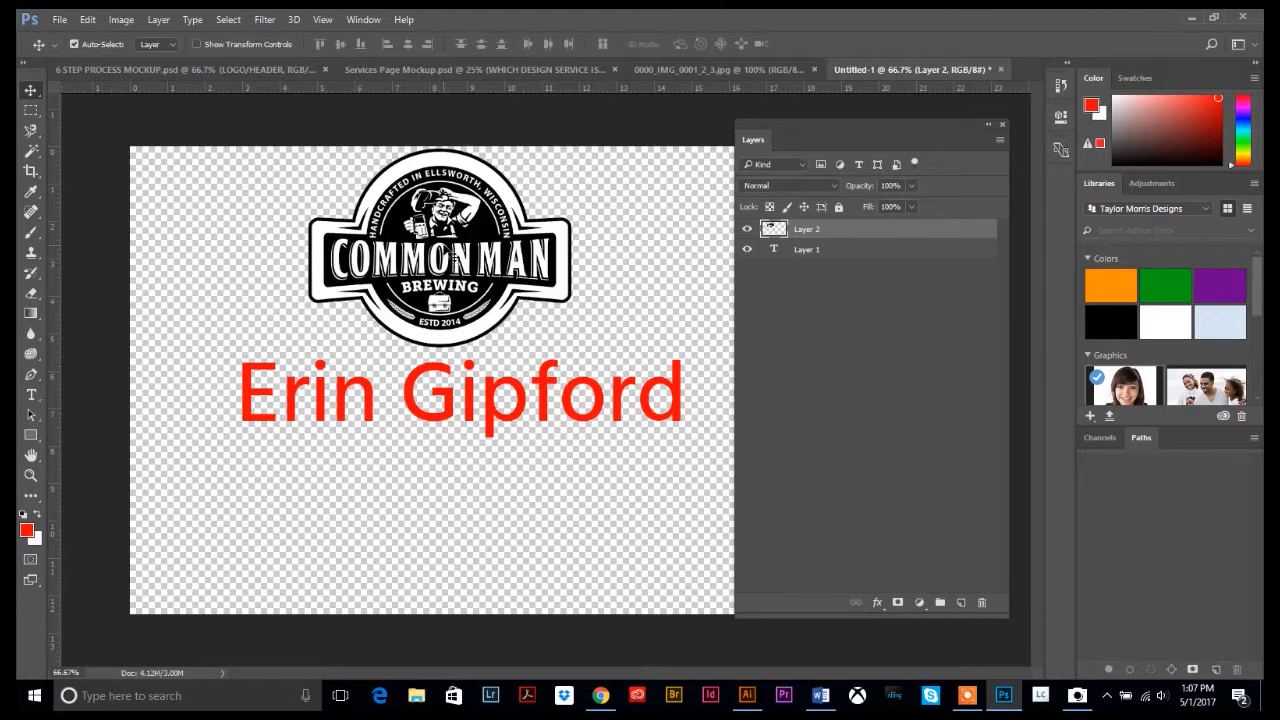
Rename the logo layer to 'Common Man Logo'
double_click(807, 229)
type("Common Man Logo")
key("Return")
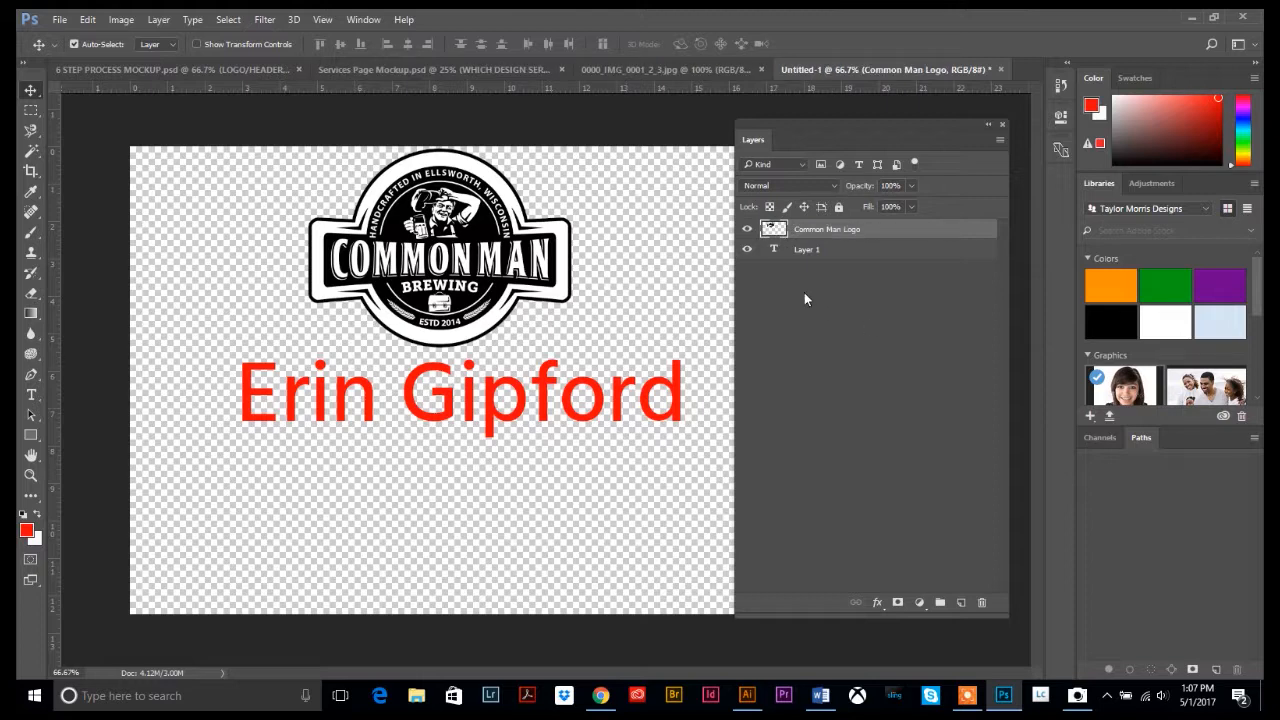
Toggle the logo and text layers' visibility to check which layer holds each
left_click(746, 229)
left_click(746, 229)
left_click(746, 229)
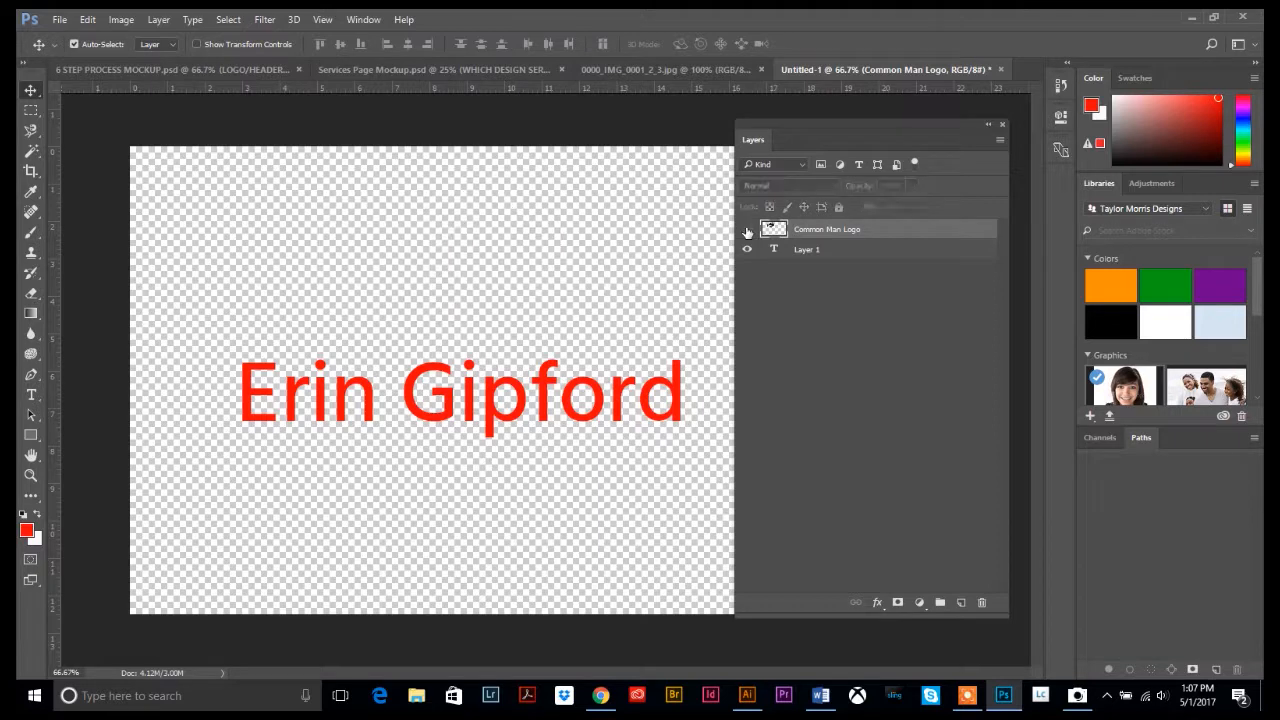
left_click(746, 229)
left_click(747, 250)
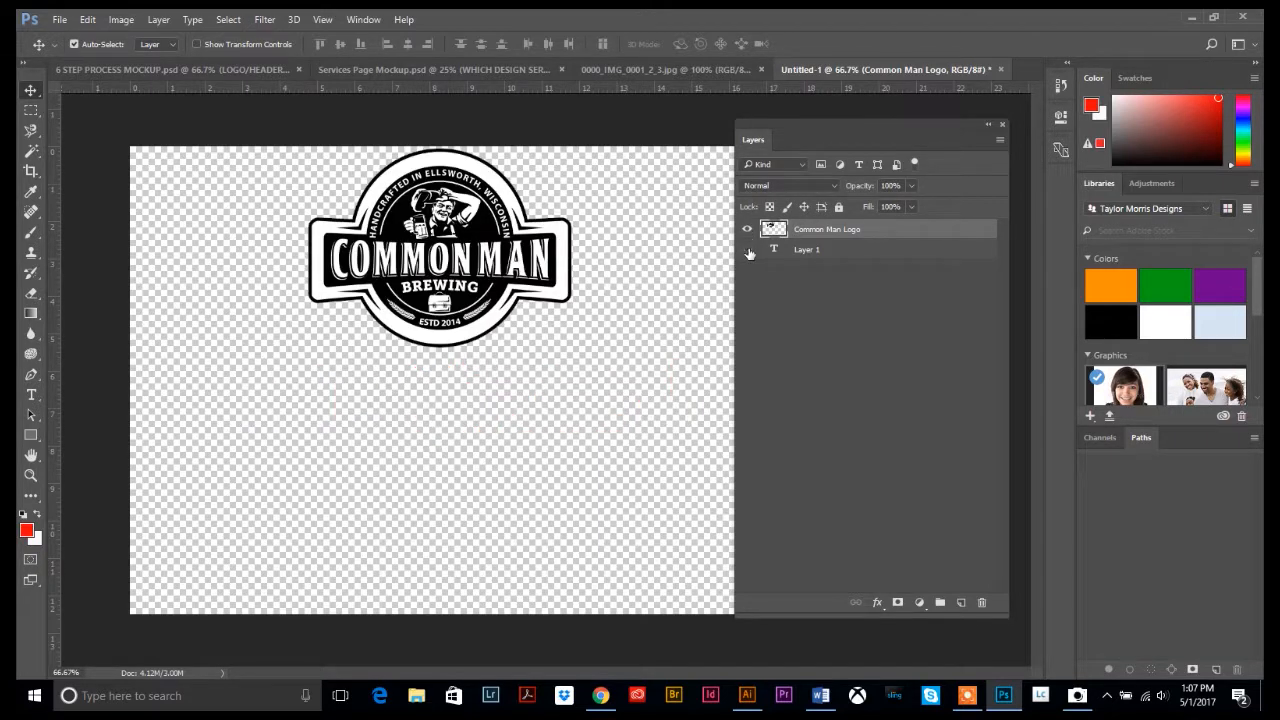
left_click(747, 251)
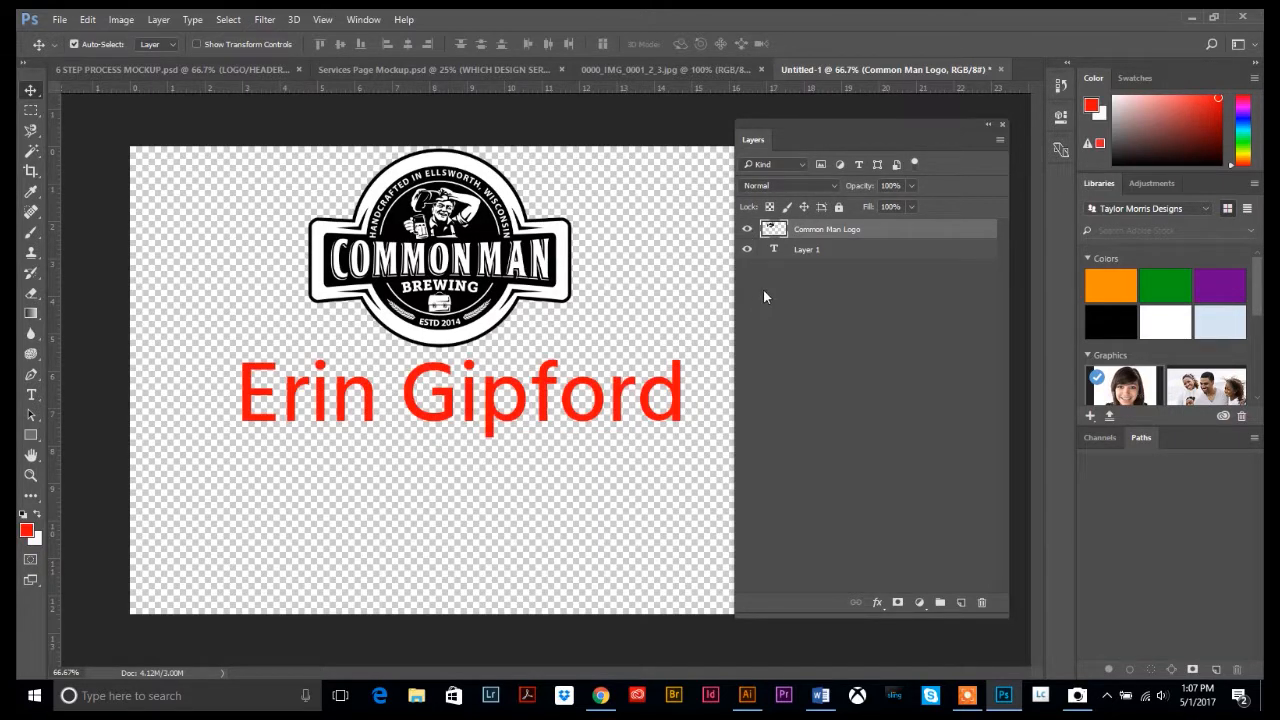
left_click(810, 250)
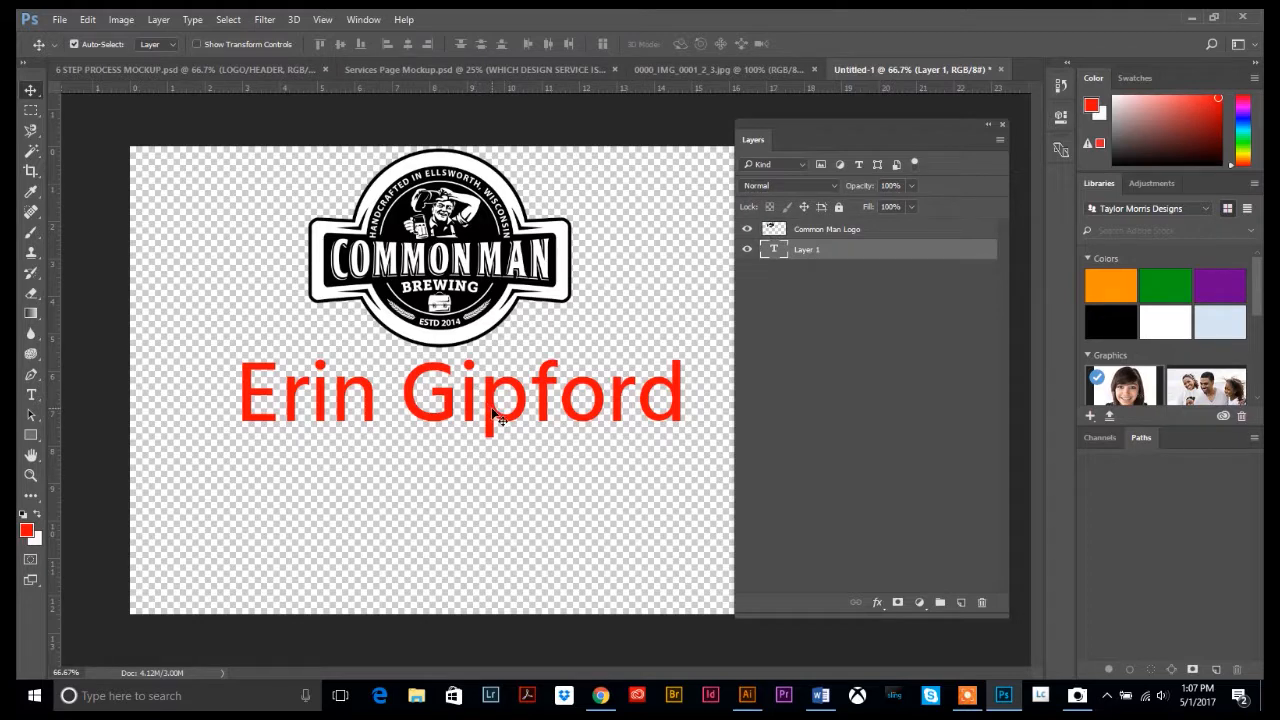
left_click_drag(493, 414, 494, 238)
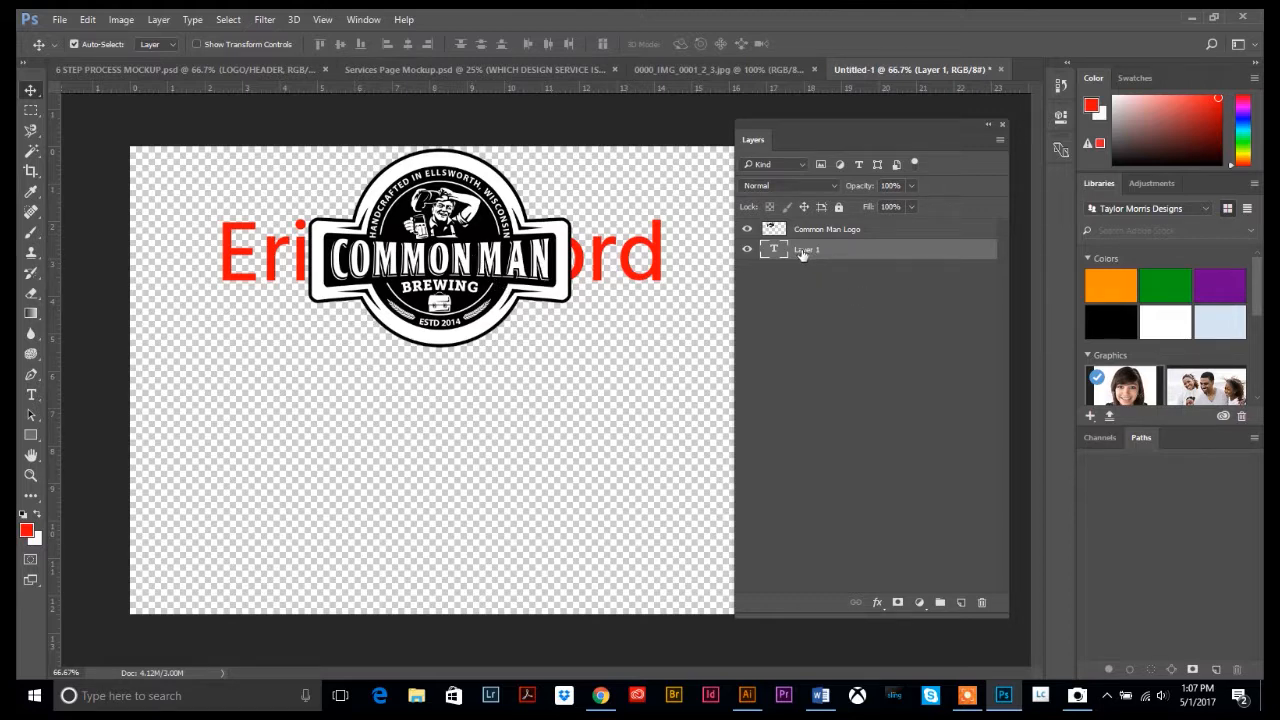
left_click_drag(802, 254, 806, 228)
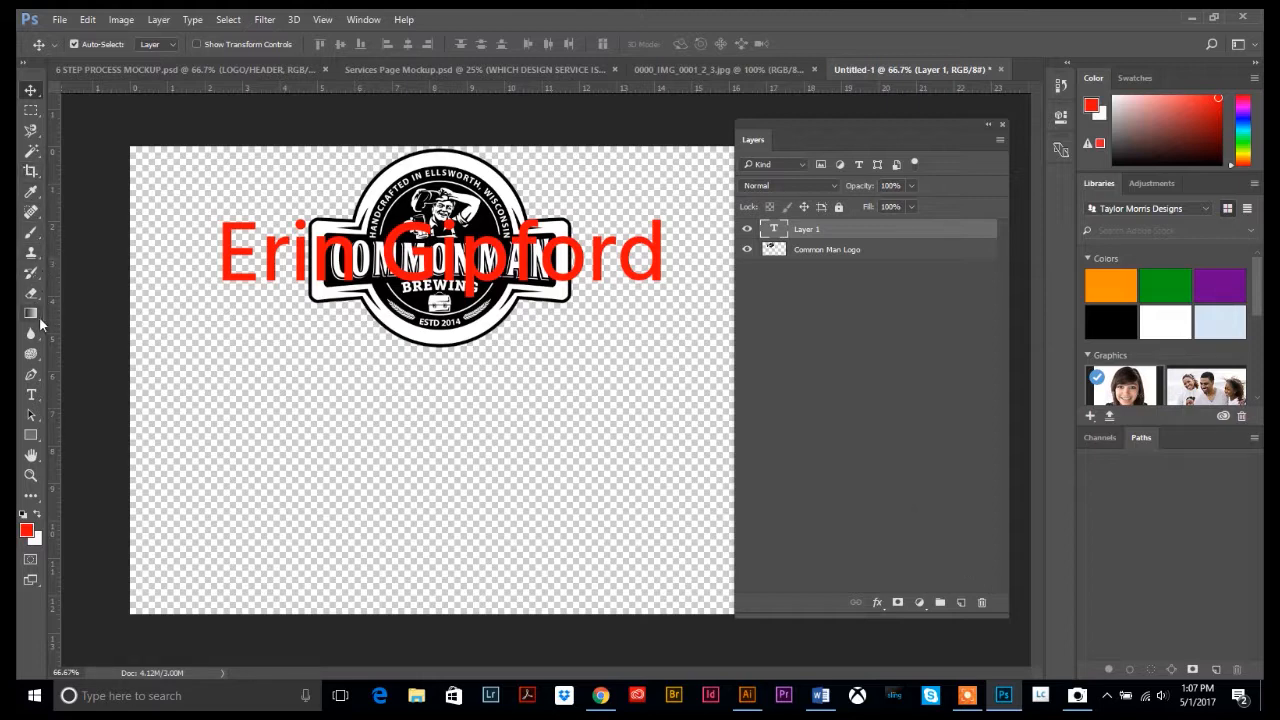
left_click(31, 112)
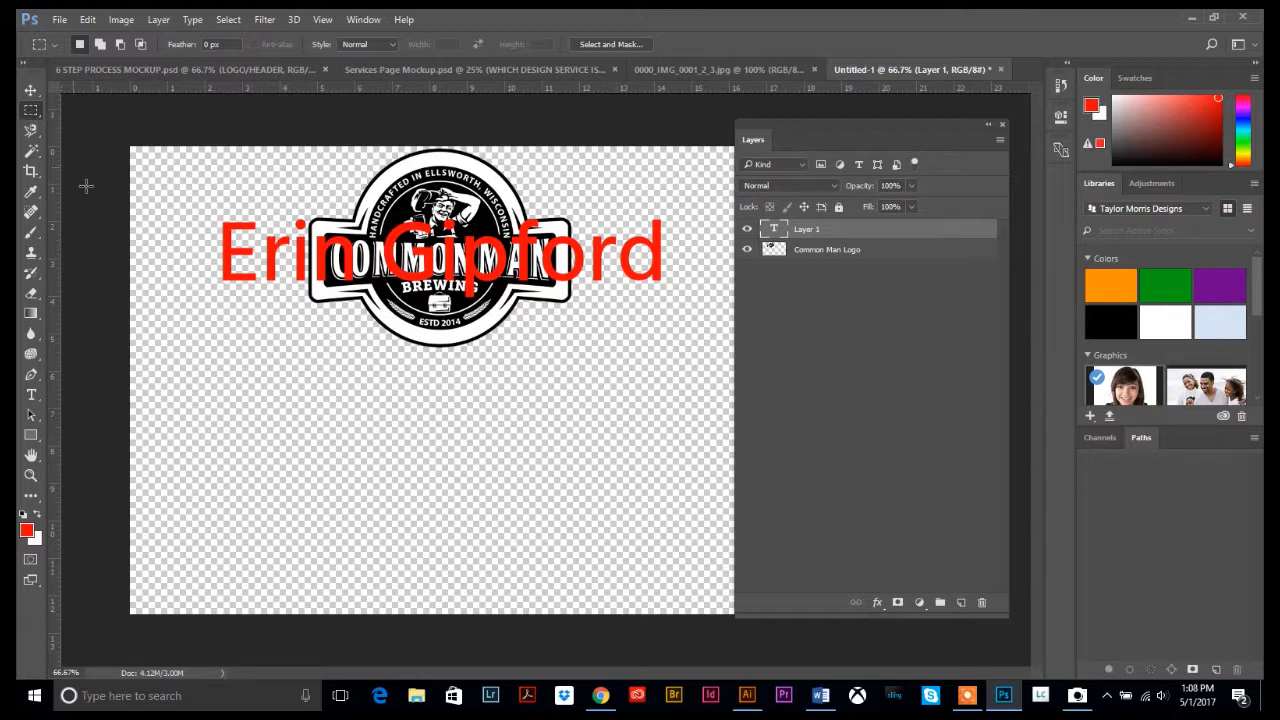
Mark a wide rectangular selection below the text, dismissing an accidental New Document dialog
left_click_drag(221, 303, 666, 366)
left_click(88, 20)
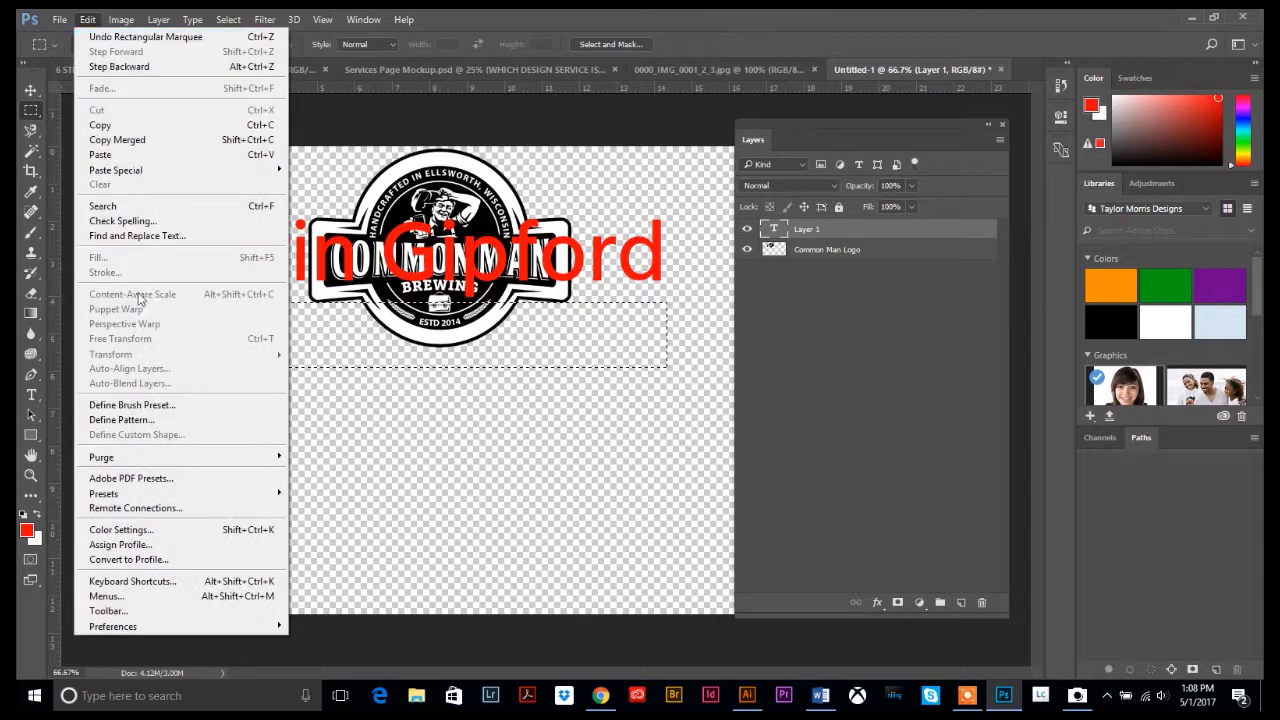
mouse_move(74, 19)
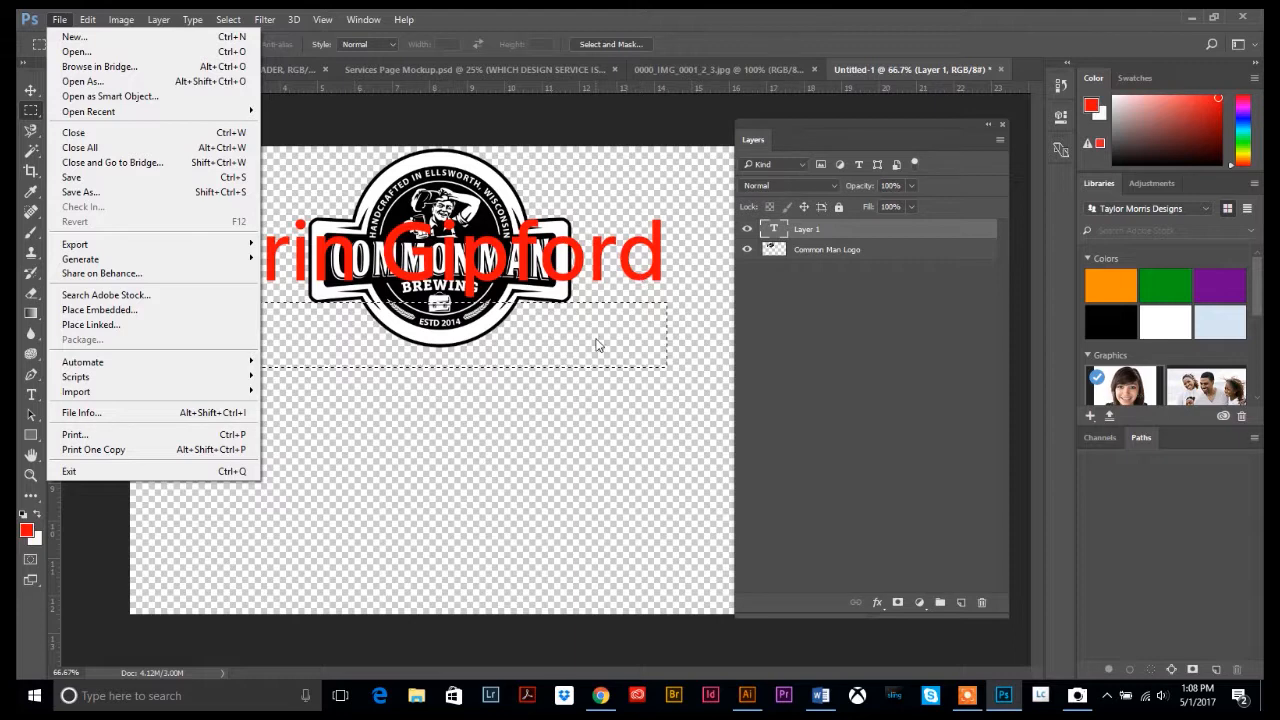
left_click(94, 38)
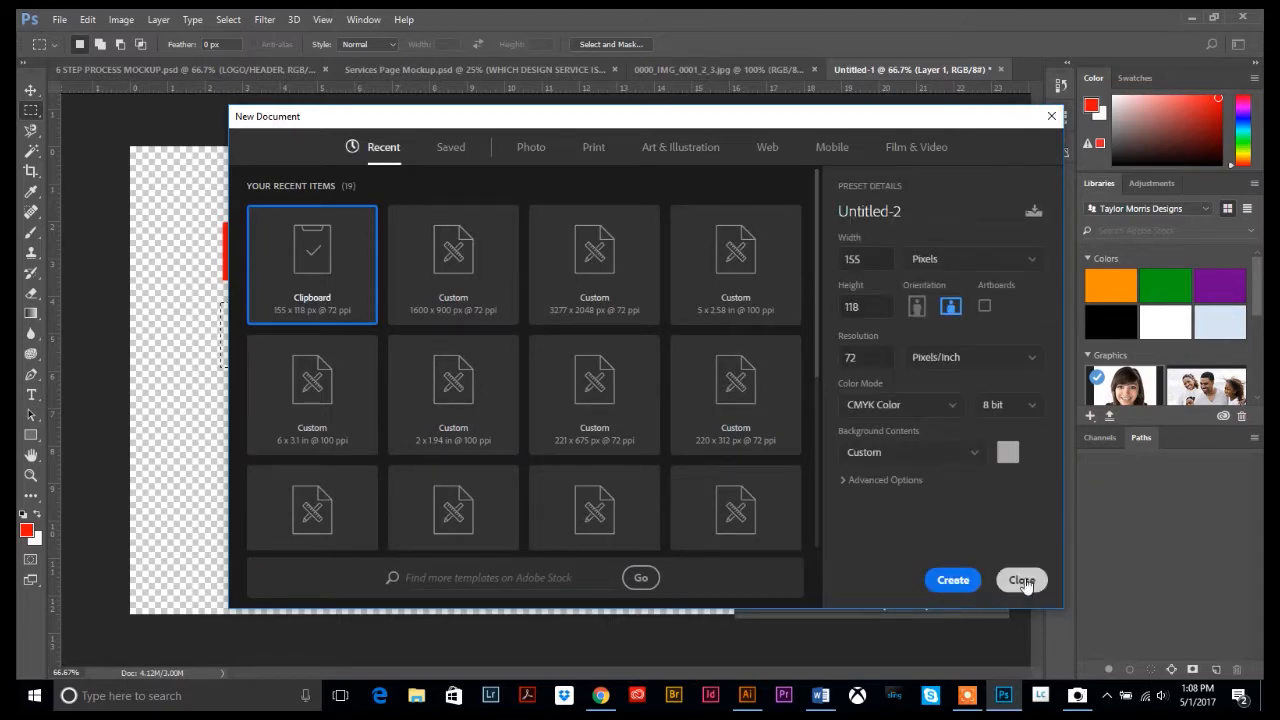
left_click(1021, 583)
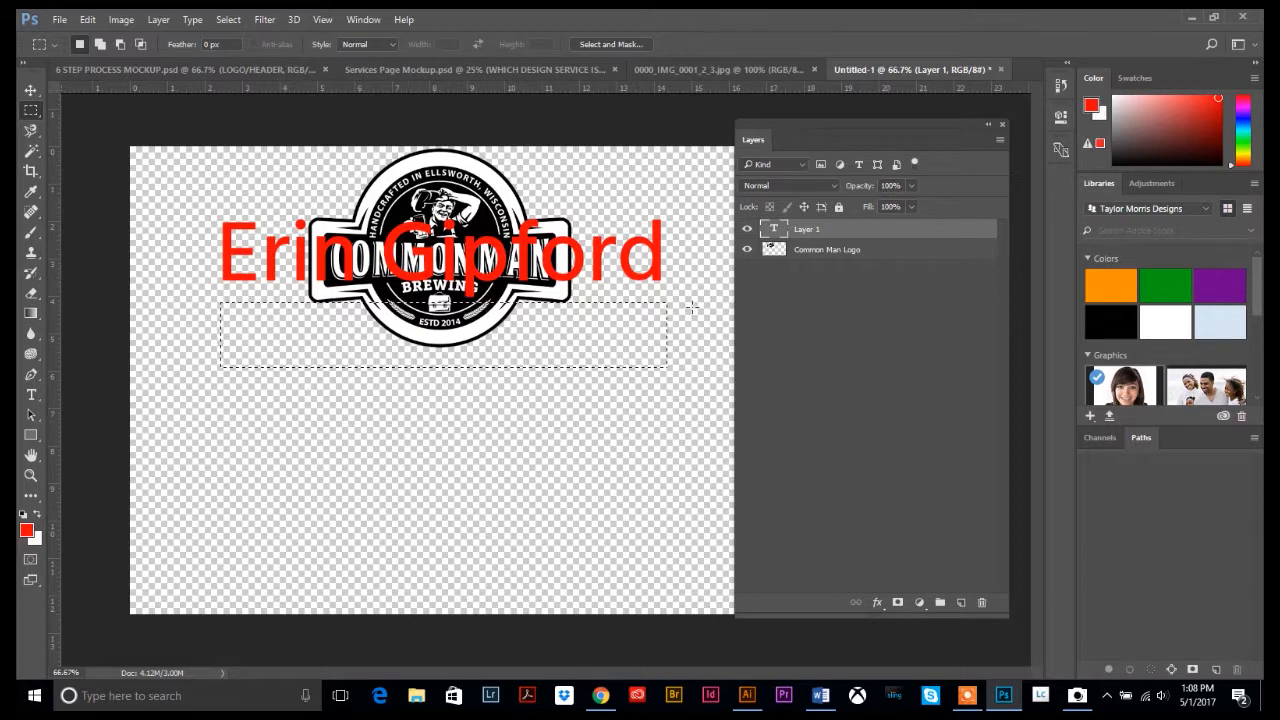
Start a new layer from the Layers panel menu, naming it 'Rectangle'
left_click(999, 139)
left_click(1036, 145)
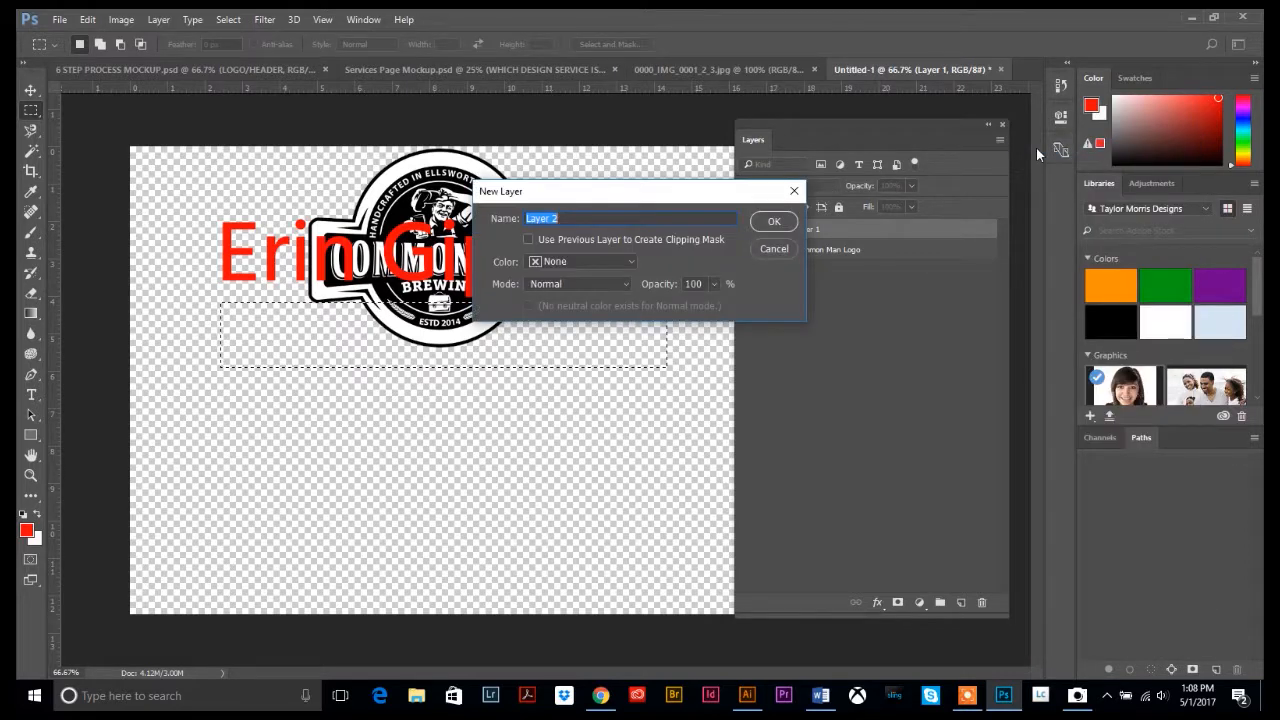
type("Rectangle")
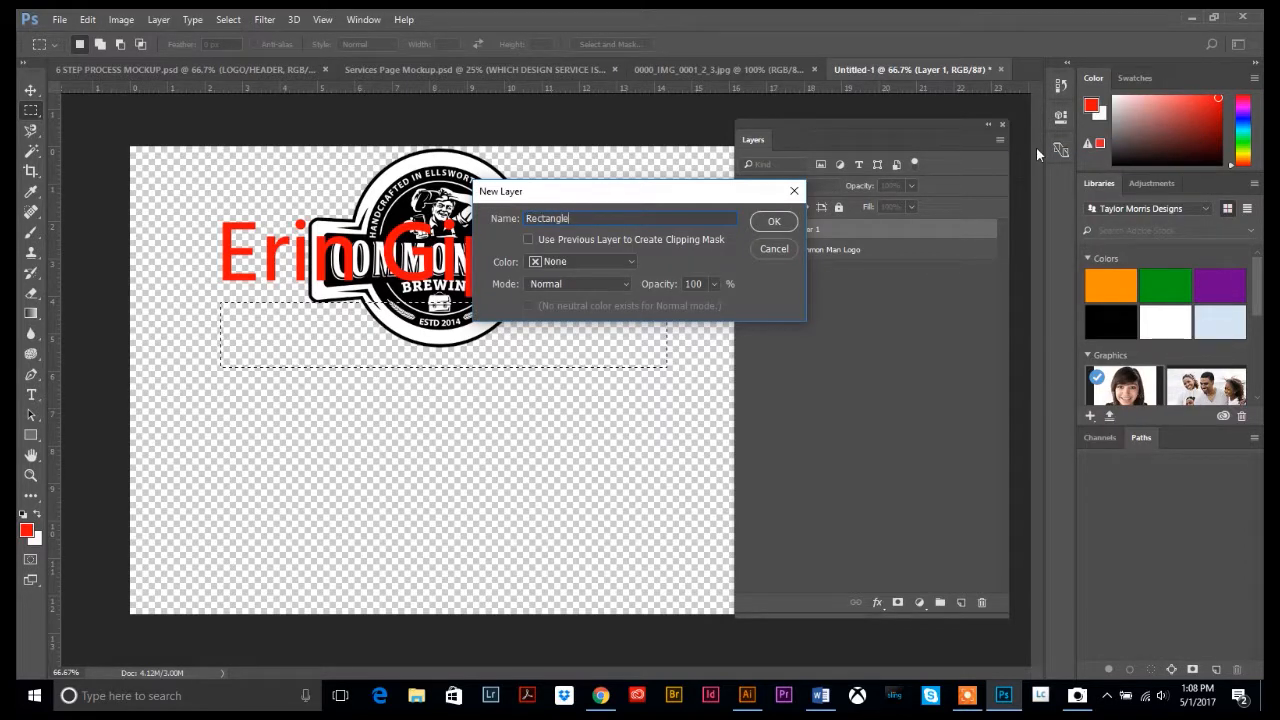
Fill the selection on the new Rectangle layer with the red foreground colour
key("Return")
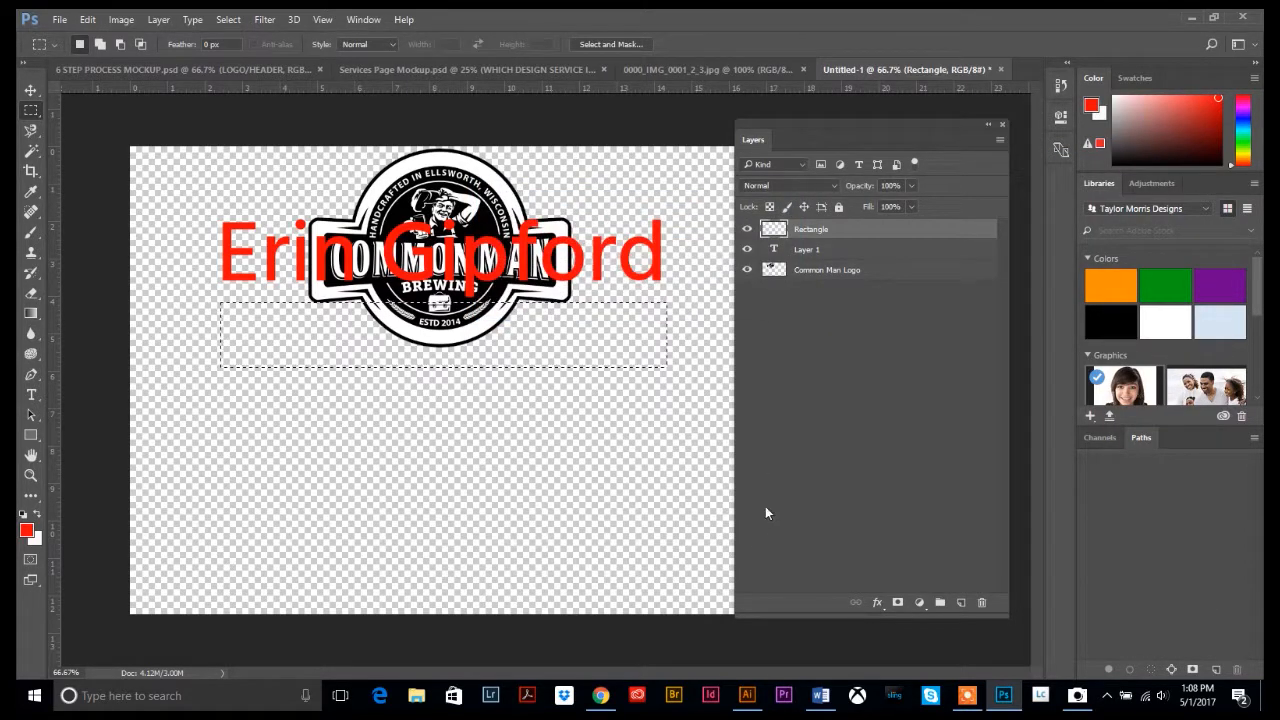
left_click(88, 19)
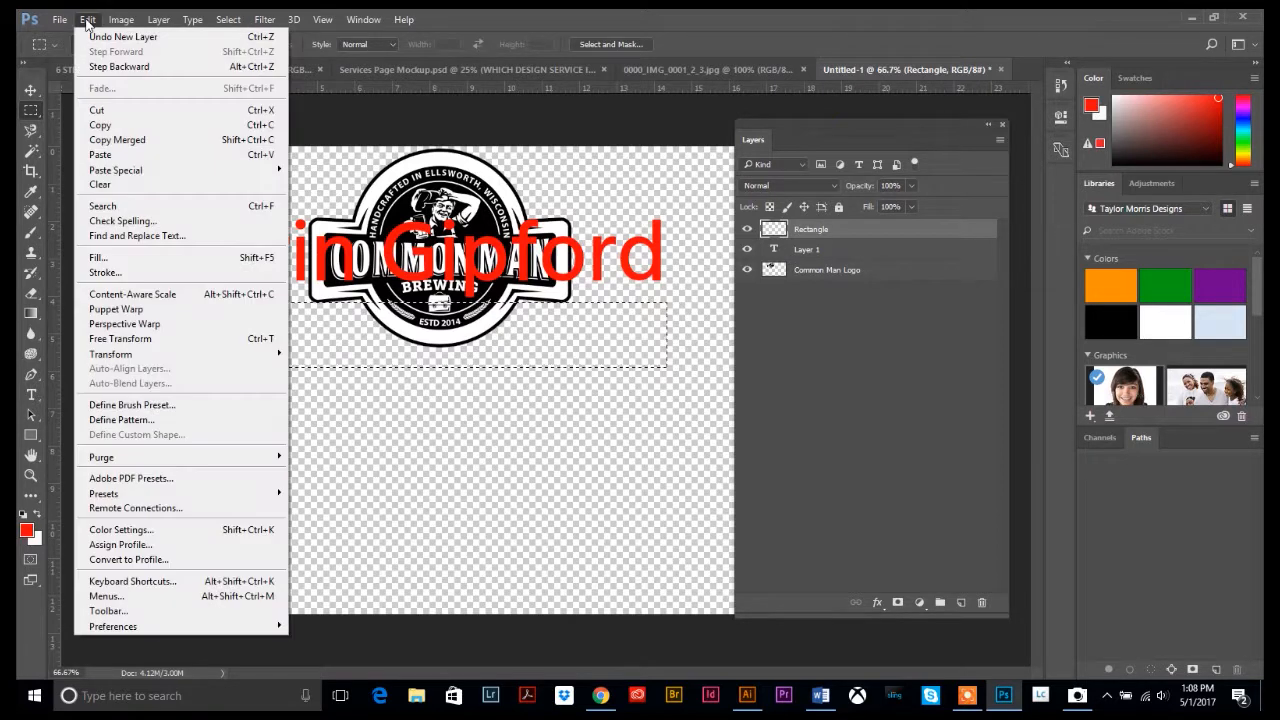
left_click(116, 256)
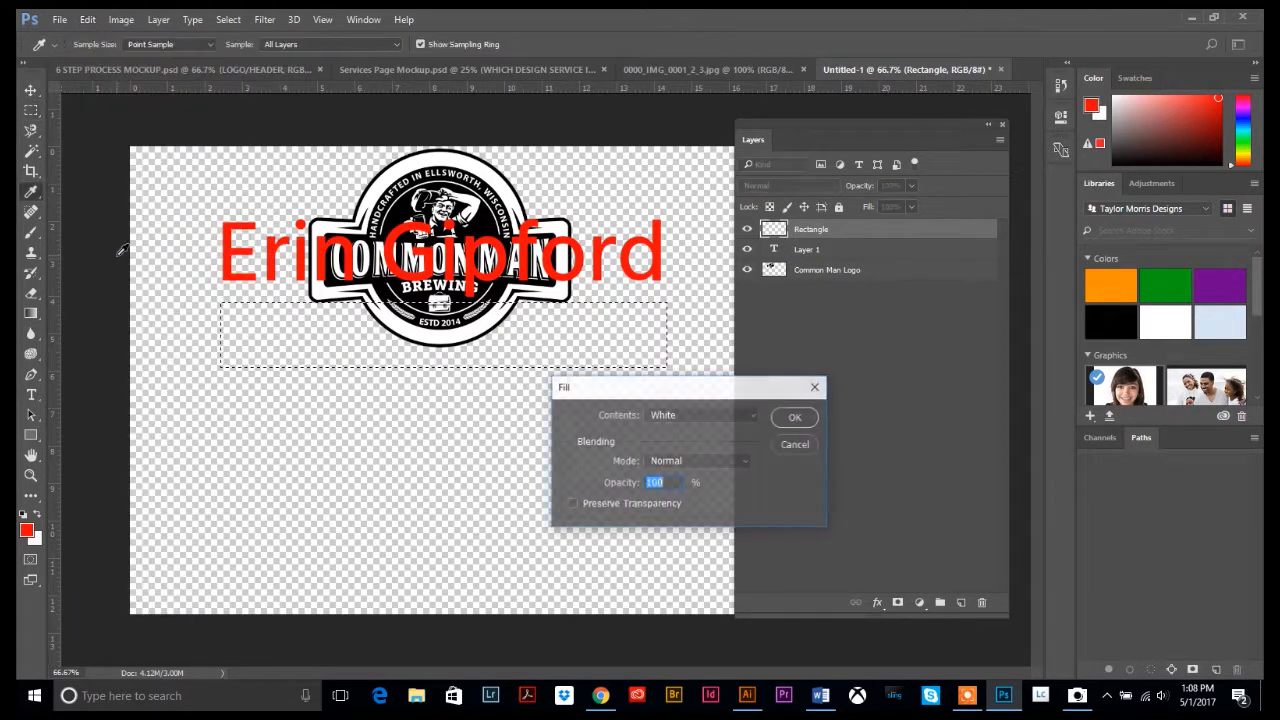
left_click(745, 411)
left_click(706, 430)
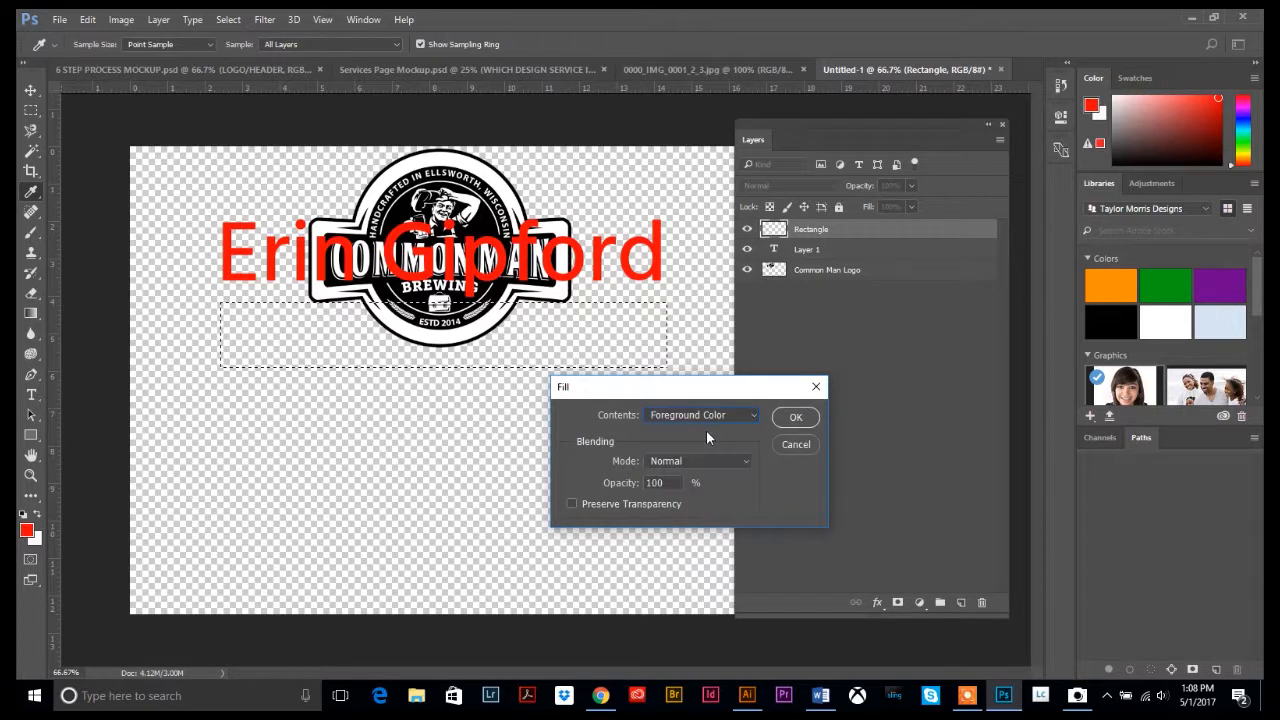
left_click(795, 417)
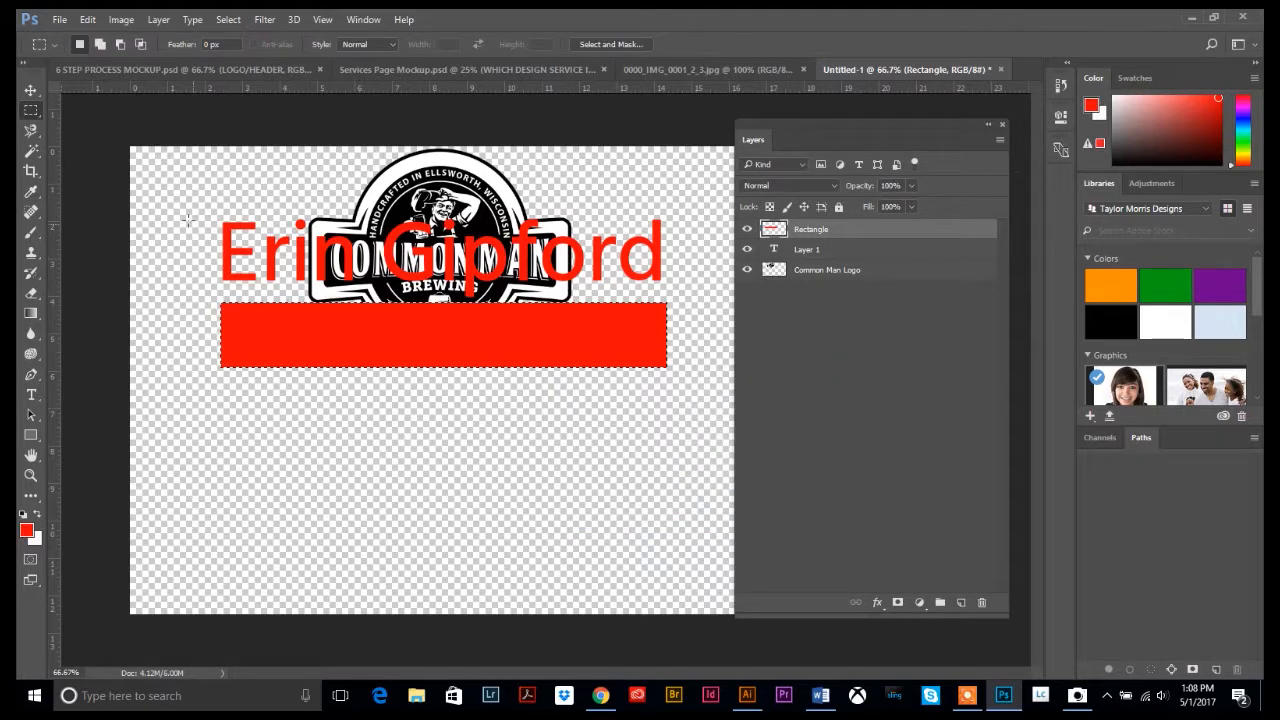
left_click(30, 90)
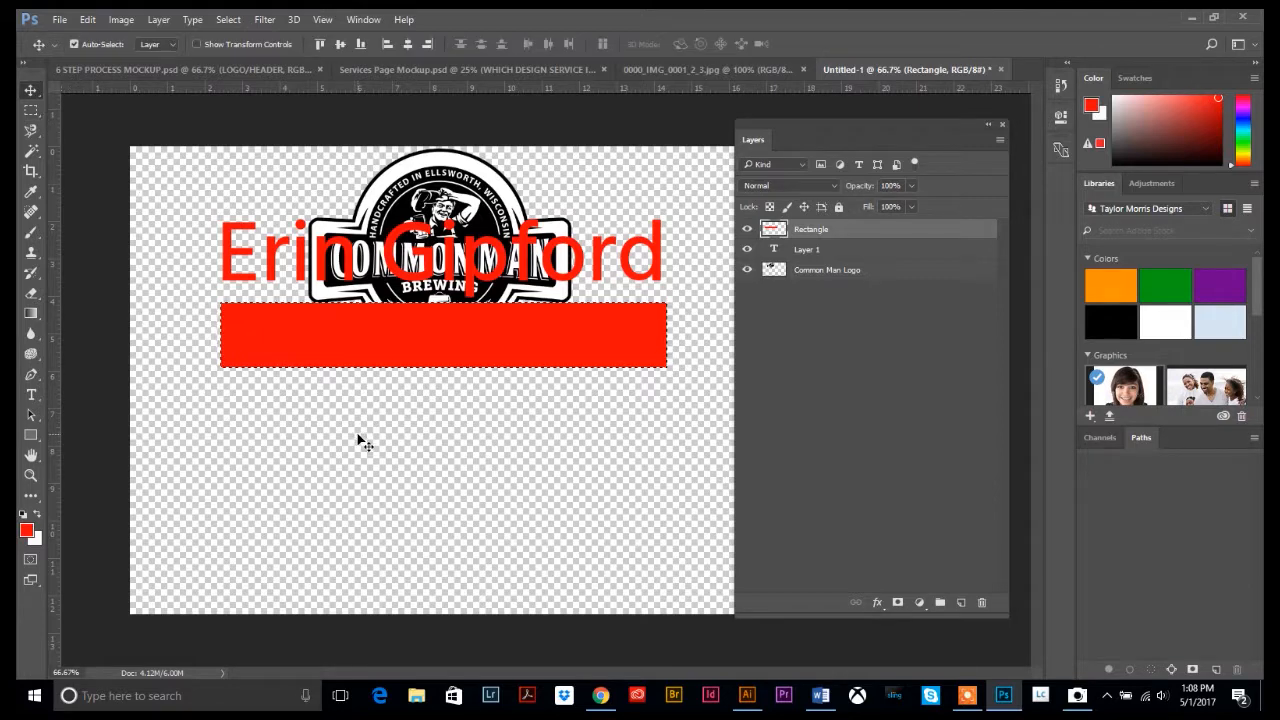
Deselect, move the Rectangle layer below the logo, and tuck the red bar under the logo's lower edge
key("ctrl+d")
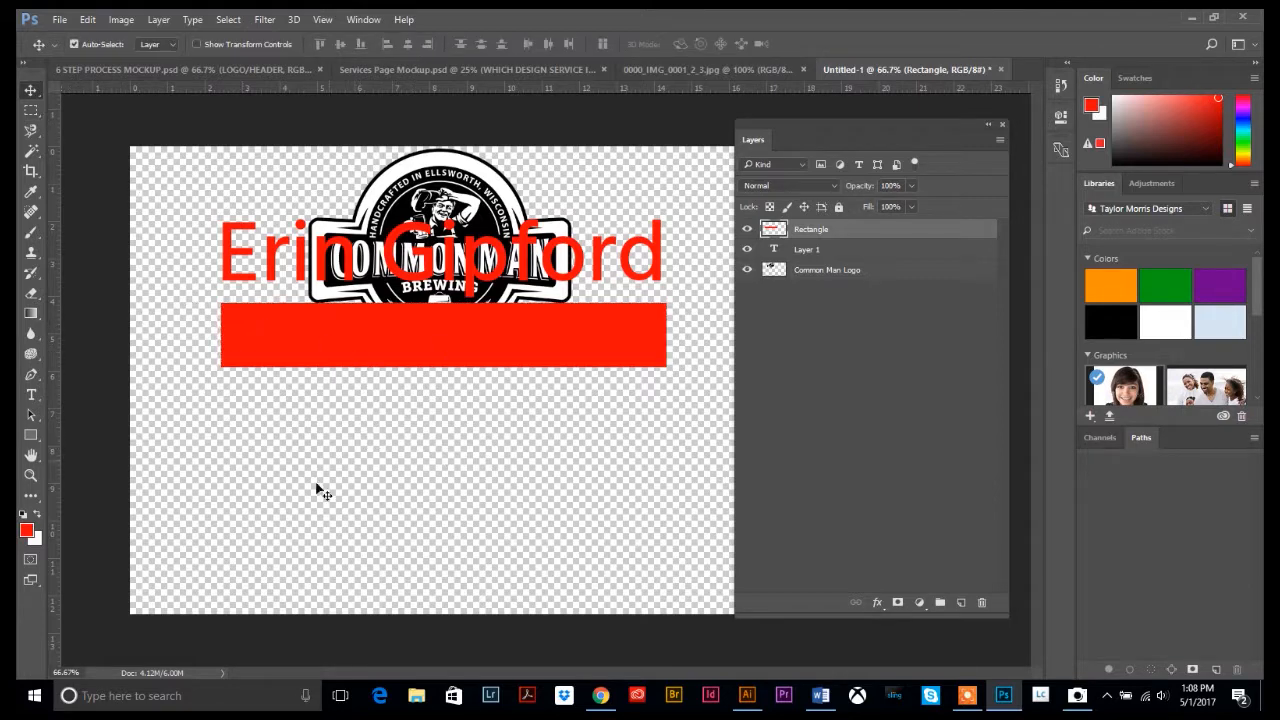
left_click_drag(410, 332, 405, 425)
left_click_drag(515, 410, 497, 326)
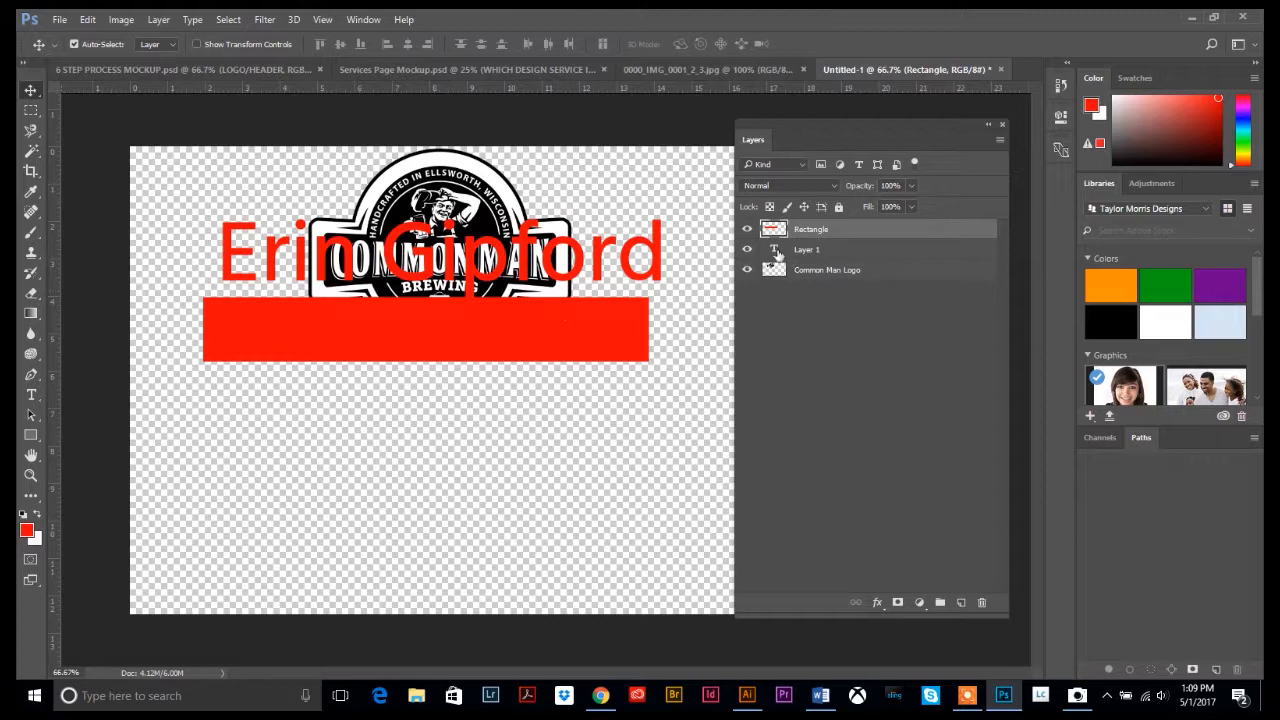
mouse_move(564, 313)
left_mouse_down()
mouse_move(543, 186)
mouse_move(575, 327)
mouse_move(564, 322)
left_mouse_up()
left_click_drag(802, 232, 796, 302)
mouse_move(620, 358)
left_mouse_down()
mouse_move(622, 195)
mouse_move(622, 334)
left_mouse_up()
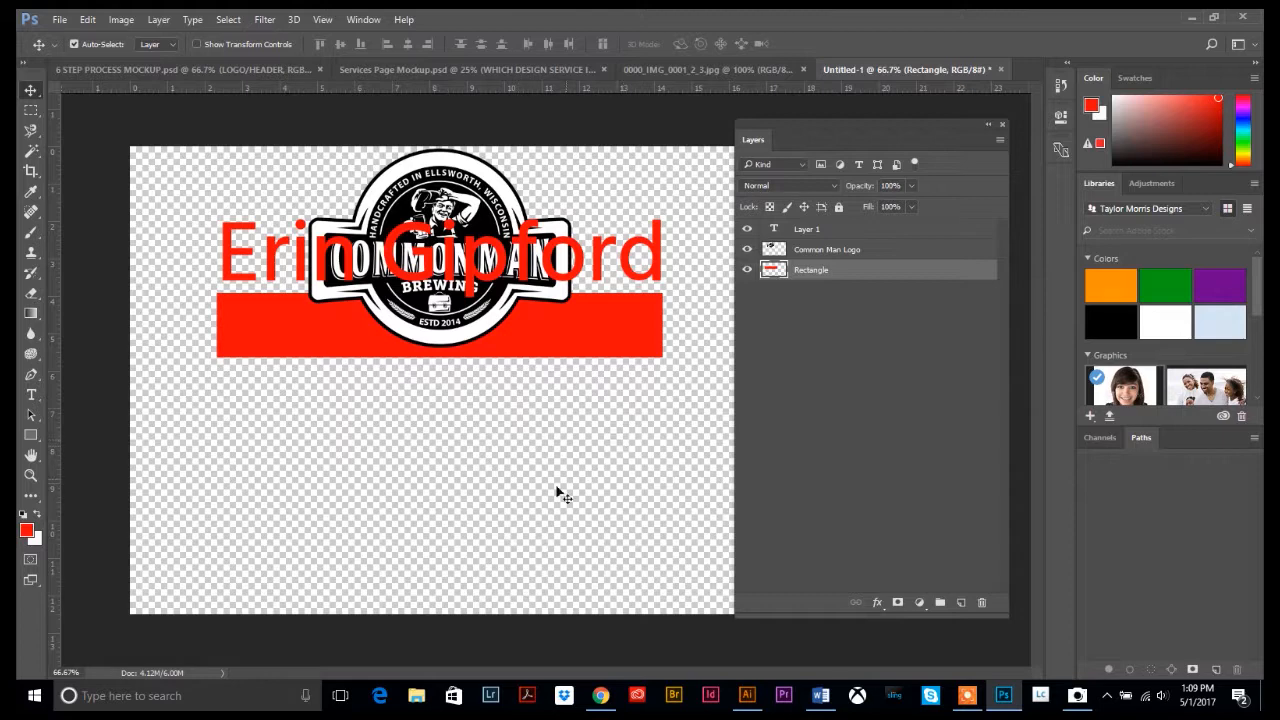
left_click_drag(557, 336, 552, 391)
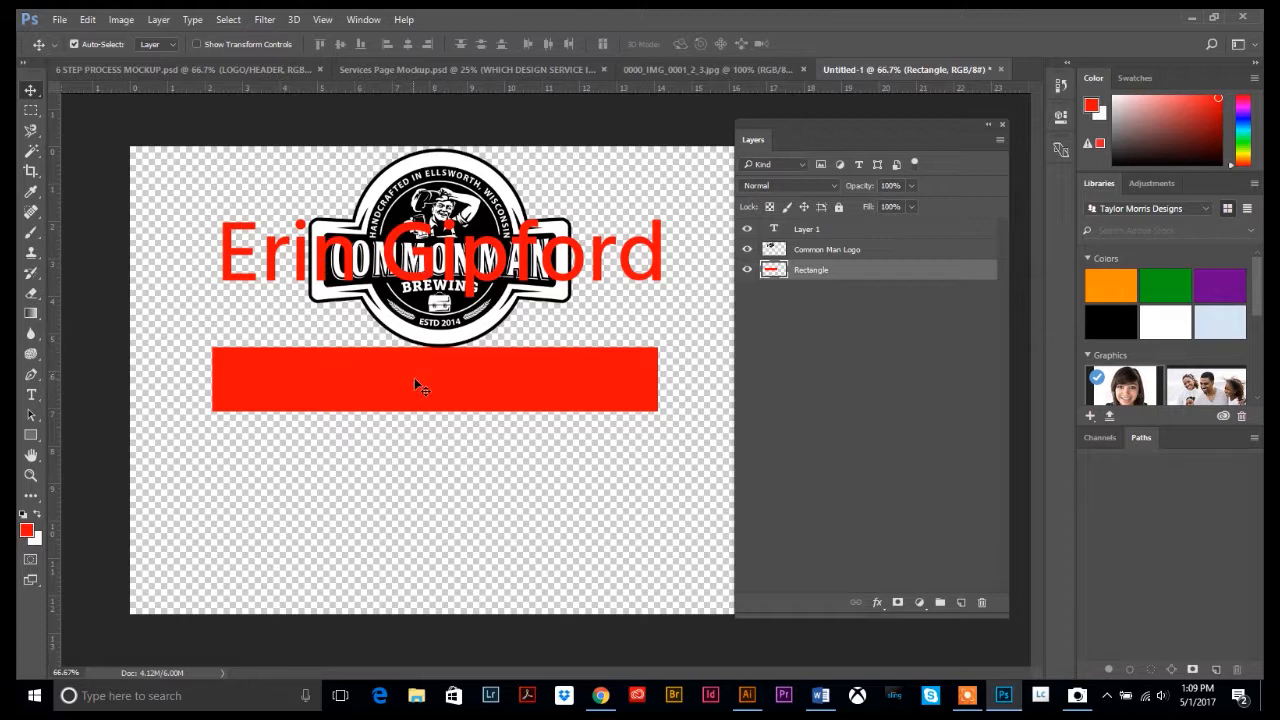
mouse_move(414, 377)
left_mouse_down()
mouse_move(417, 307)
mouse_move(419, 370)
left_mouse_up()
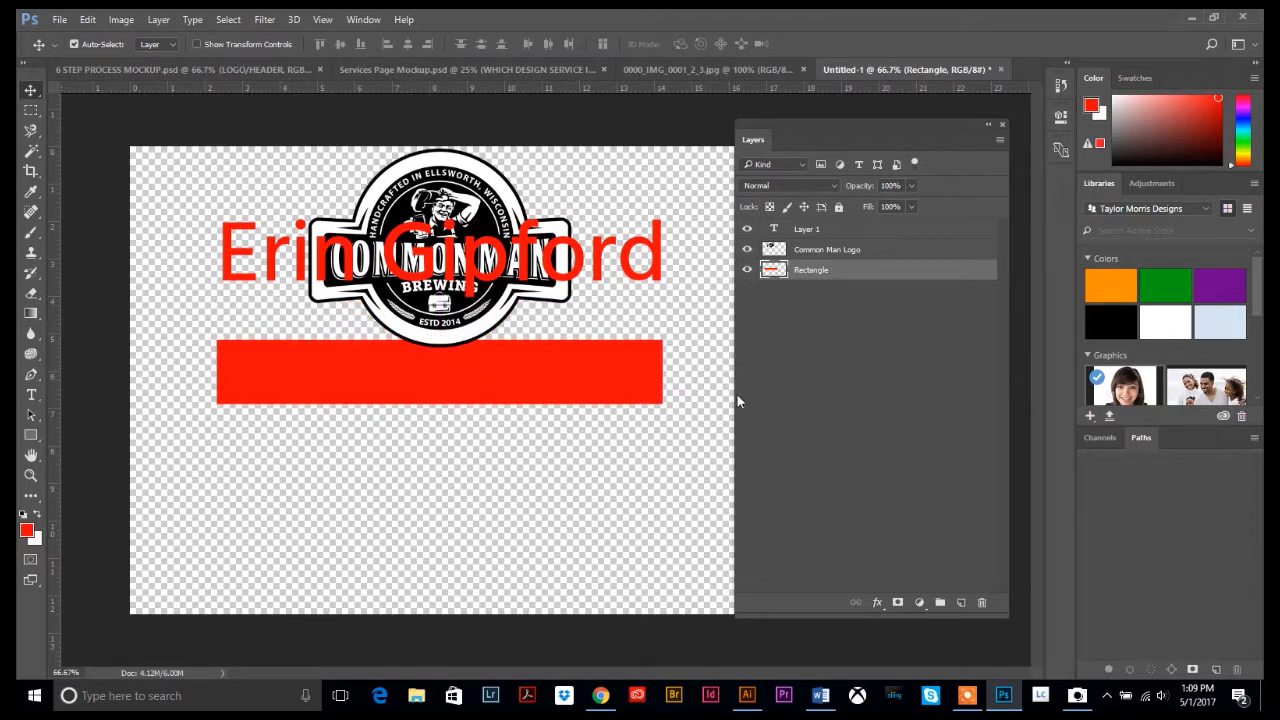
left_click_drag(602, 379, 605, 347)
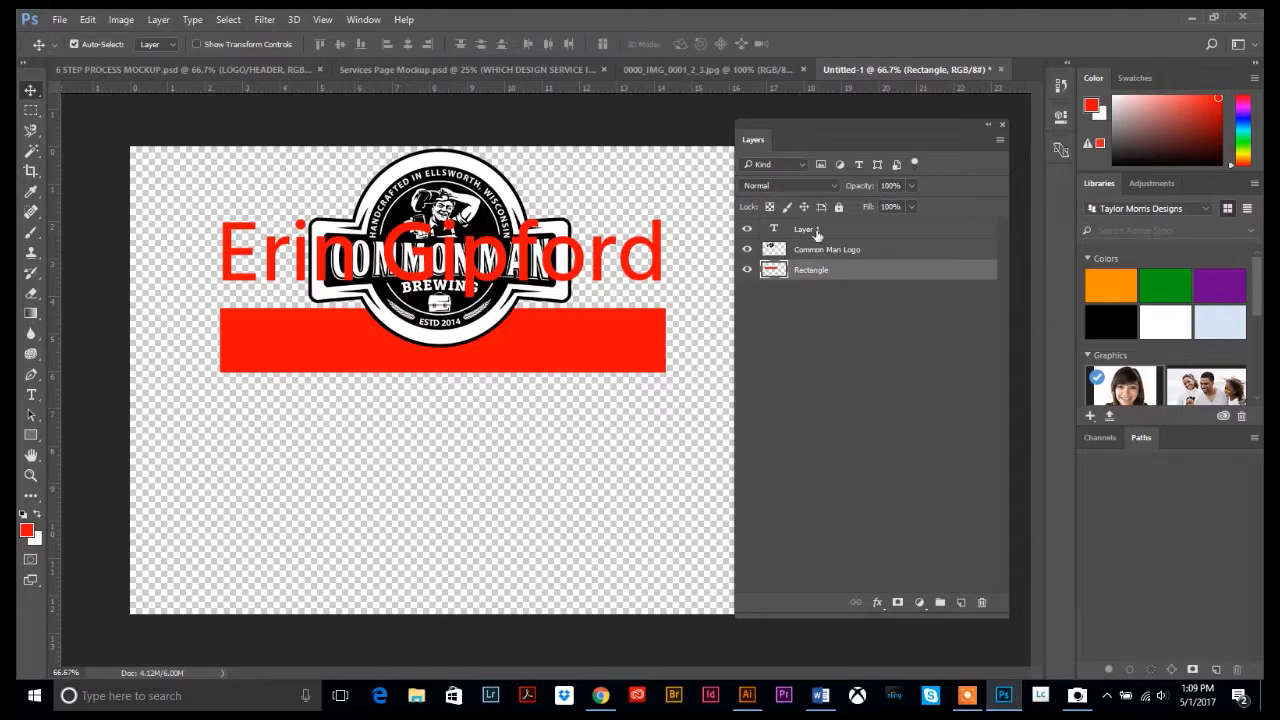
left_click(805, 313)
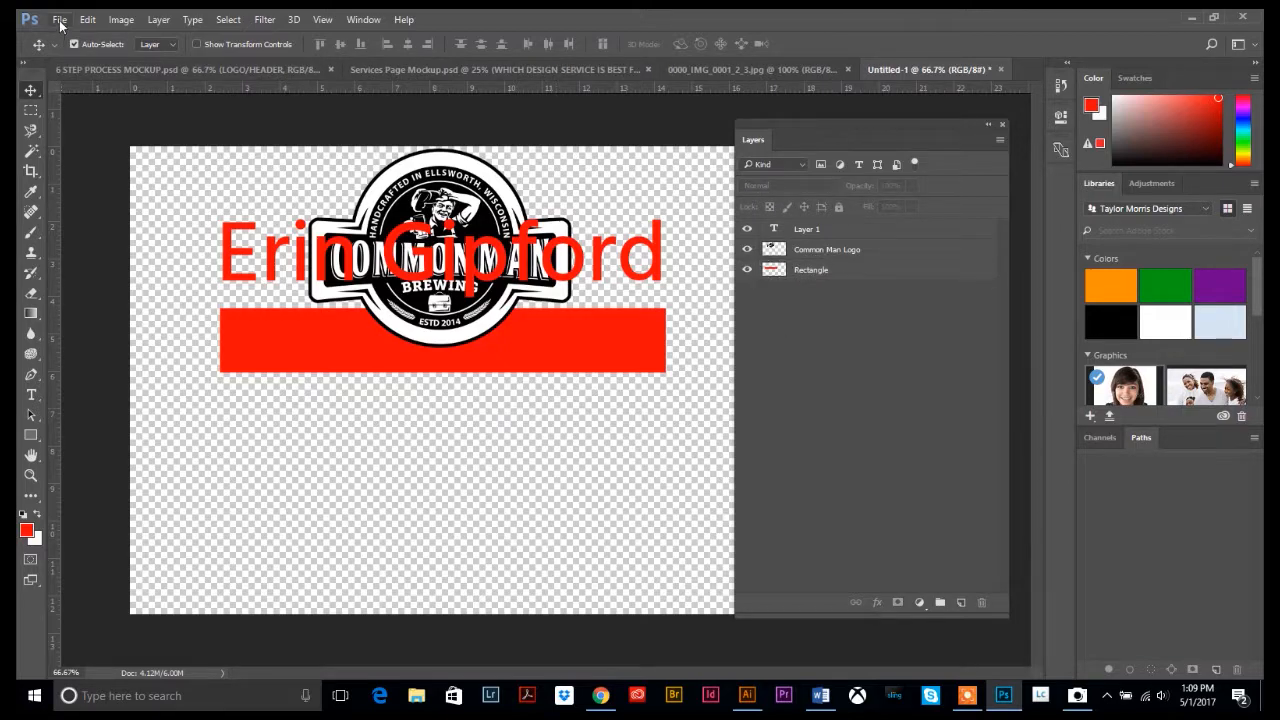
left_click(60, 20)
left_click(110, 192)
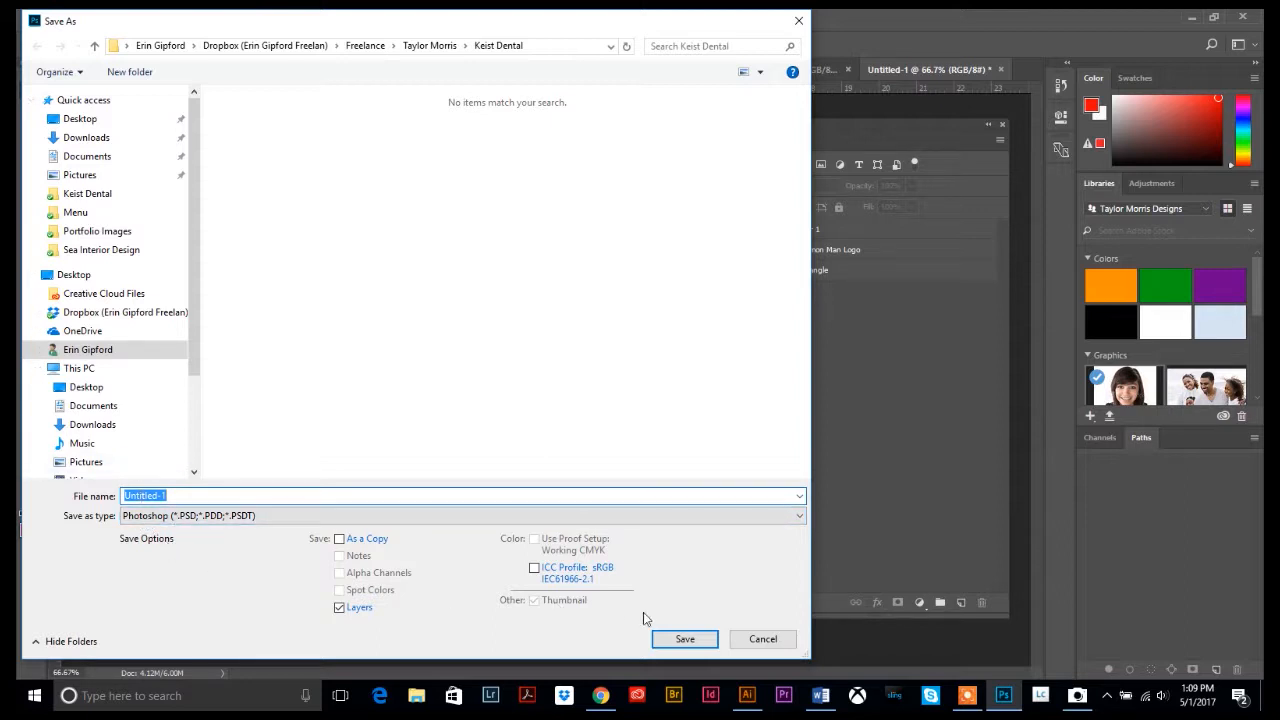
left_click(752, 642)
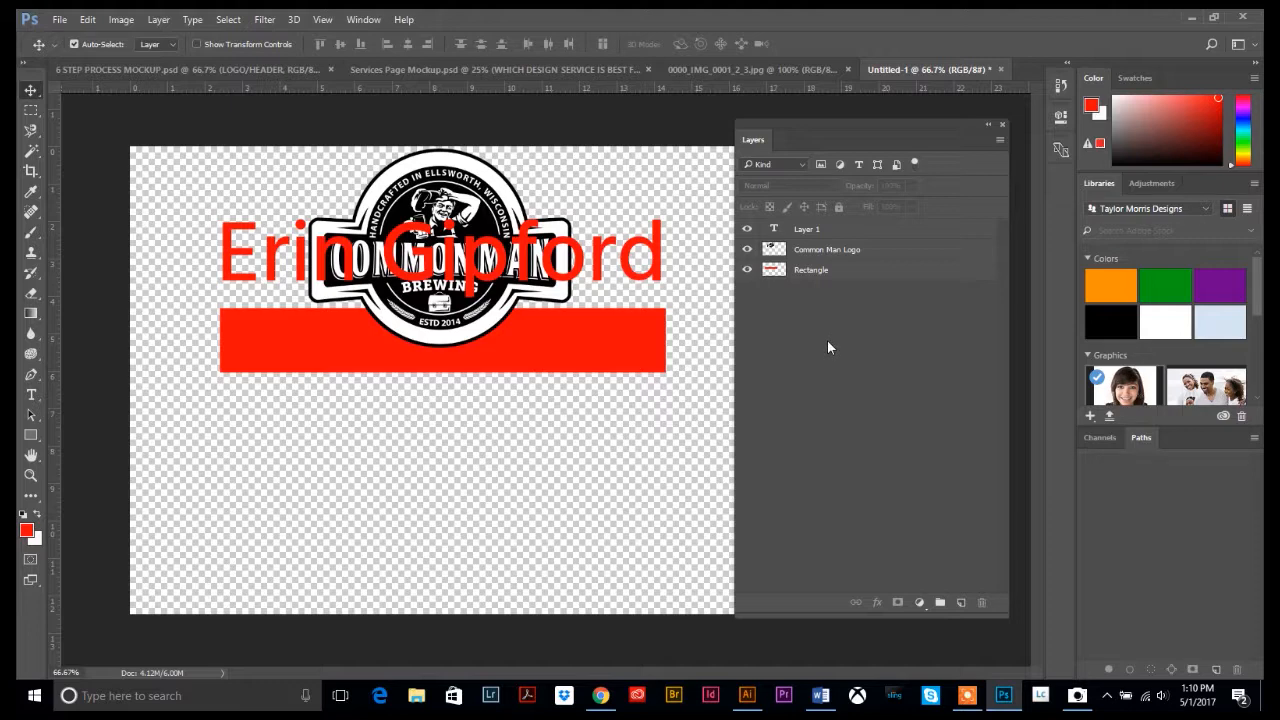
left_click(999, 142)
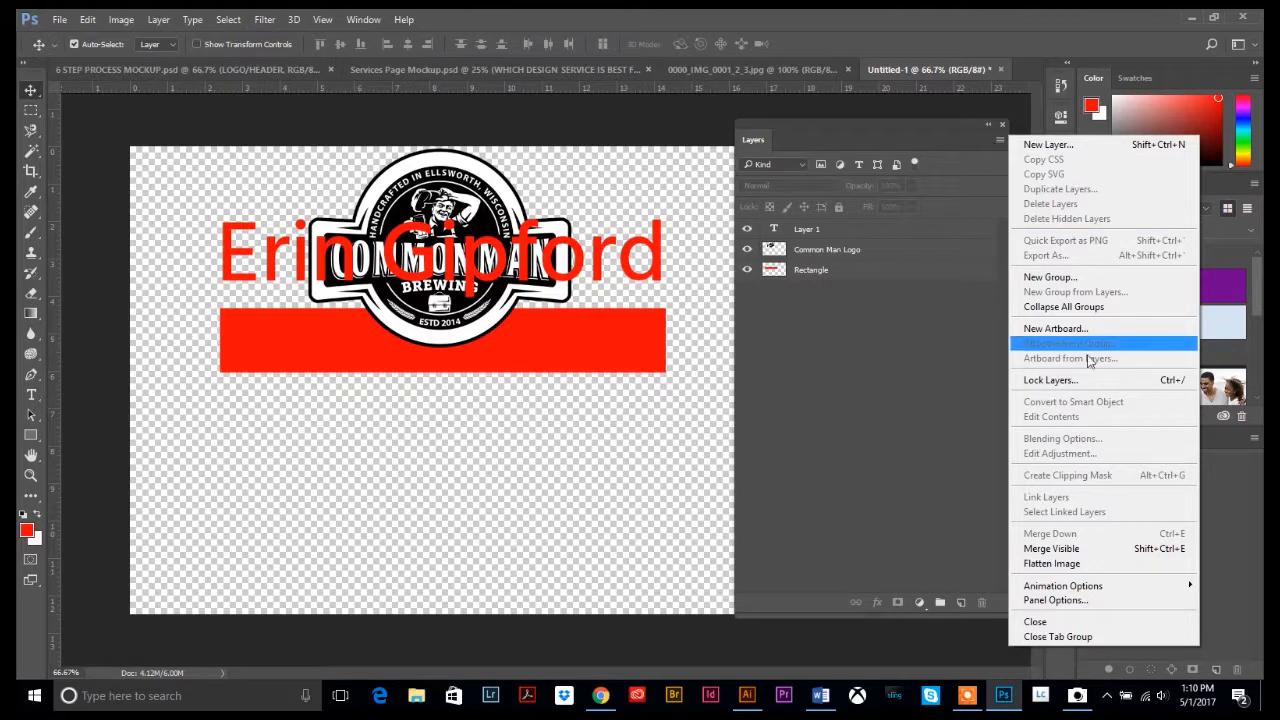
left_click(1045, 566)
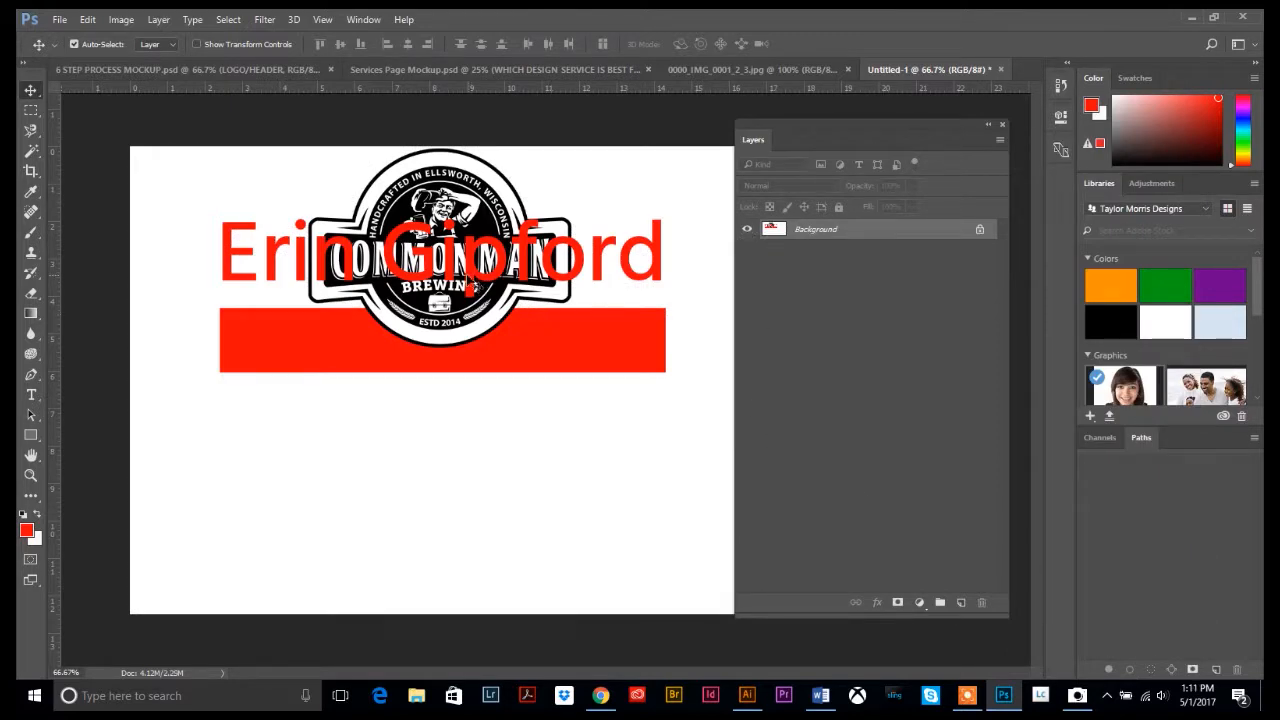
left_click_drag(468, 275, 463, 298)
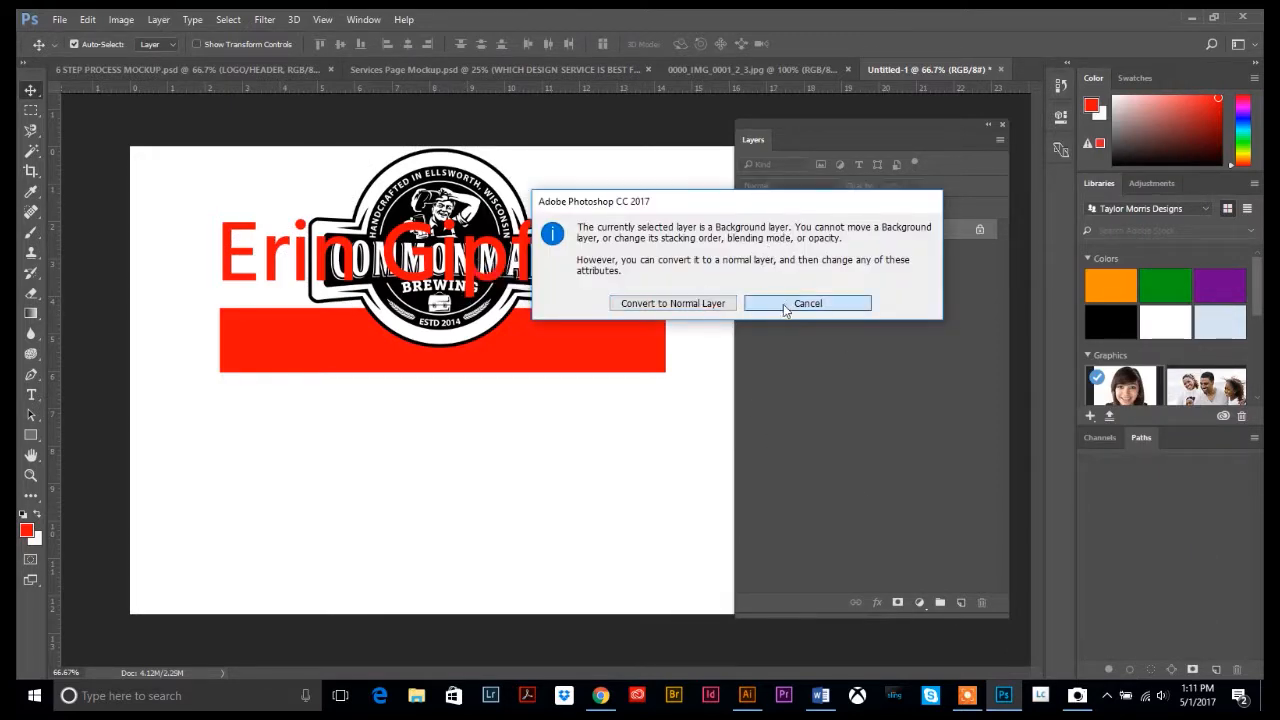
left_click(808, 302)
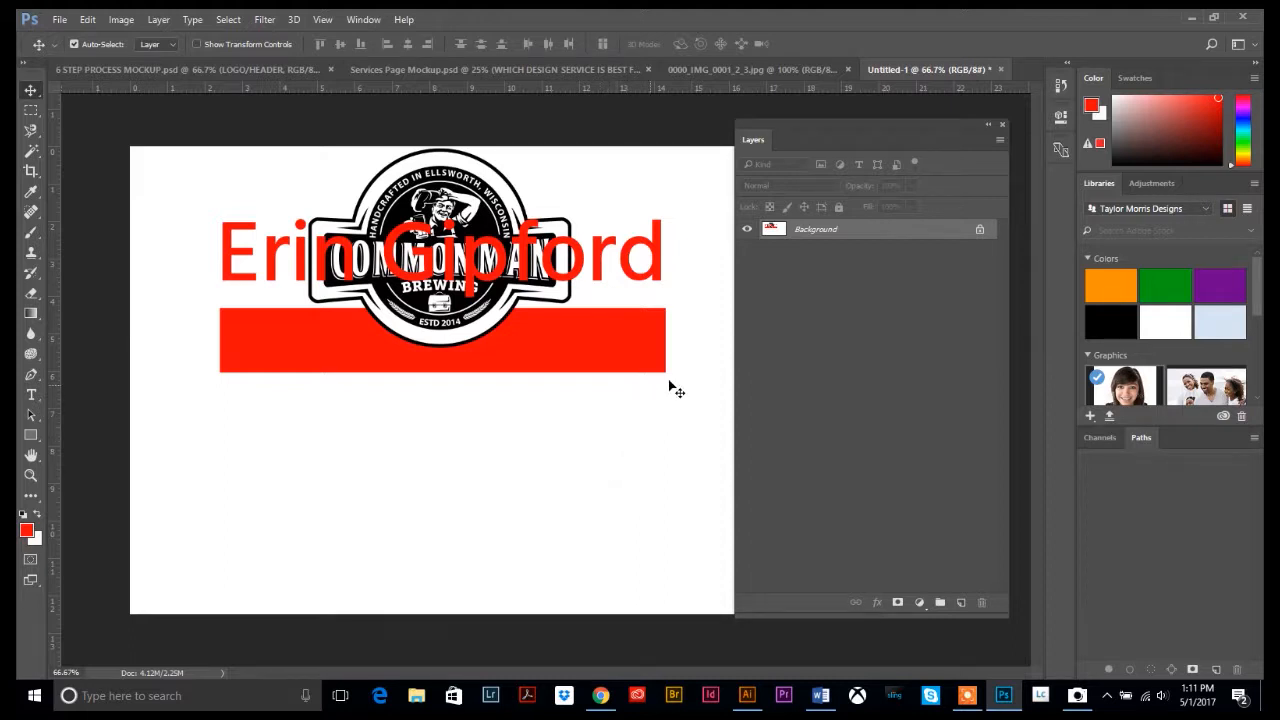
Revert to the Move state before Flatten Image in History to restore the separate layers
left_click(1000, 141)
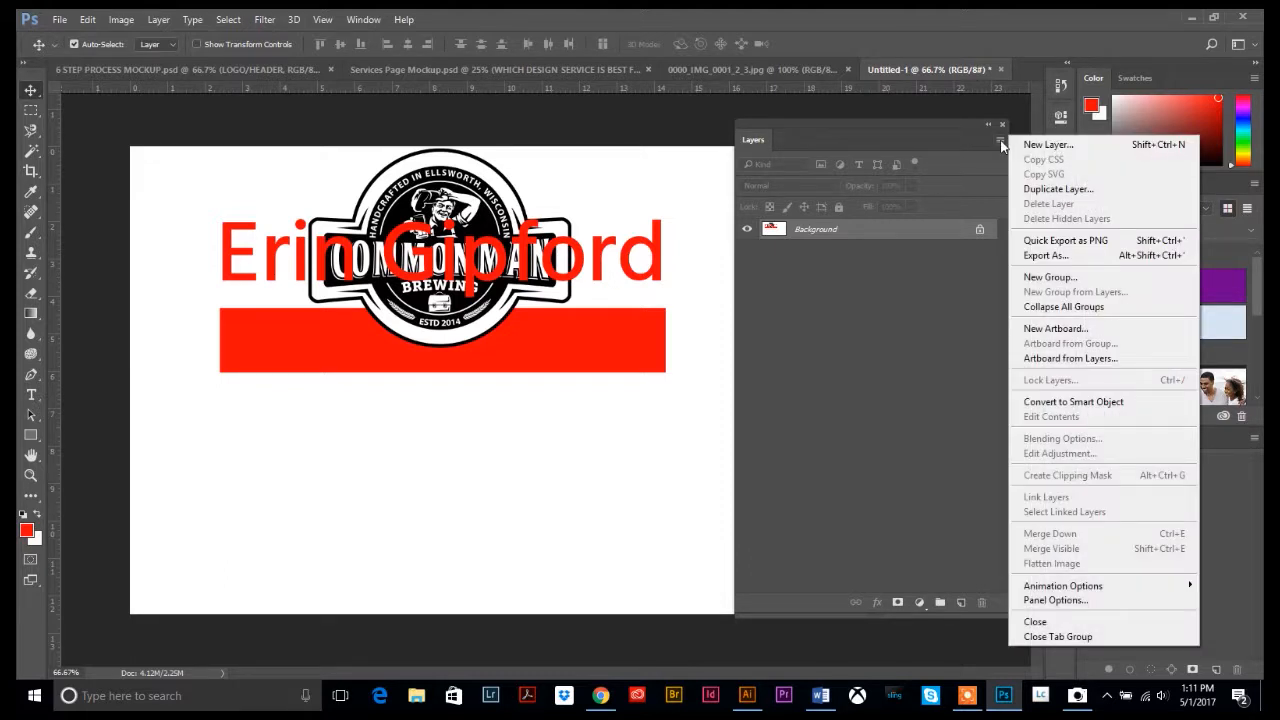
left_click(906, 292)
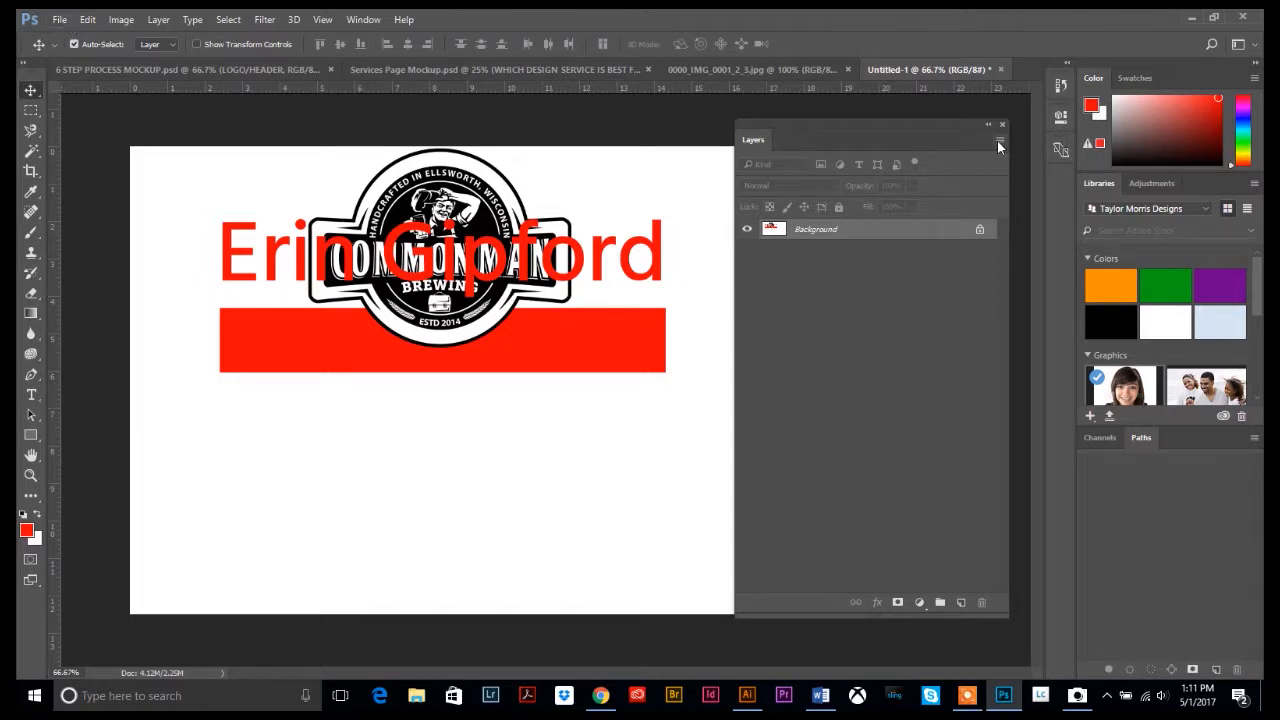
left_click(999, 141)
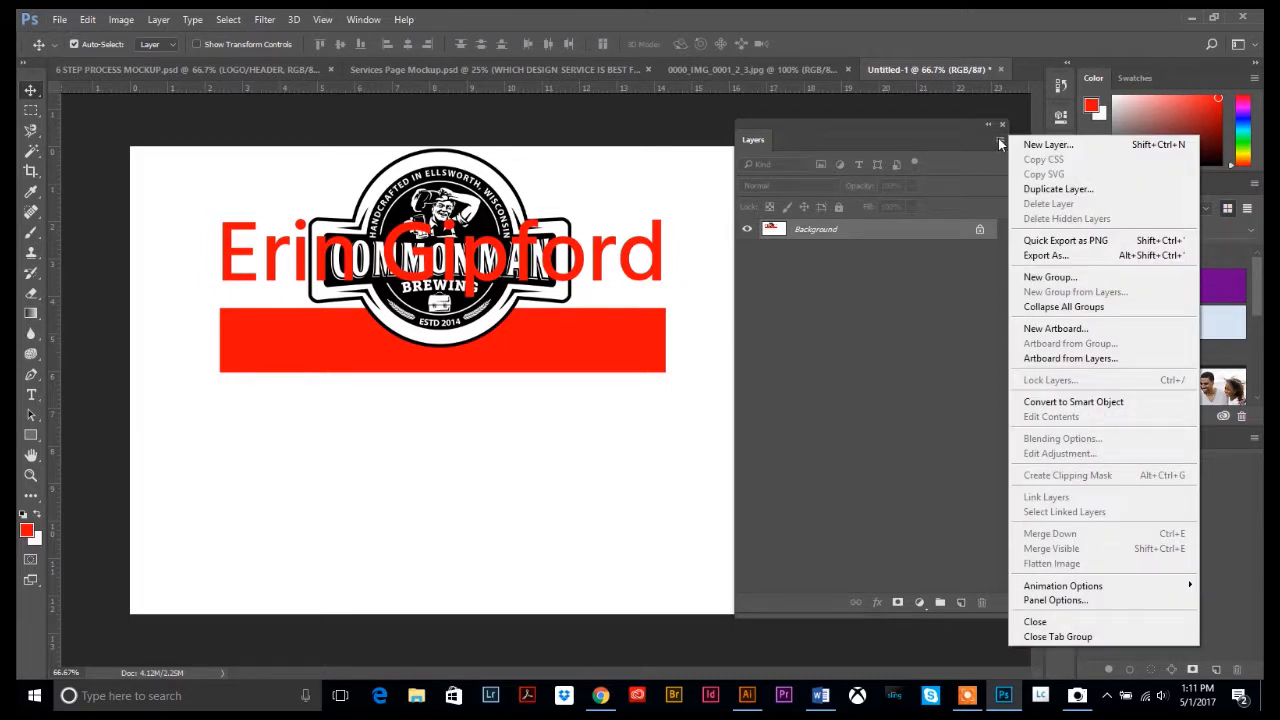
left_click(933, 321)
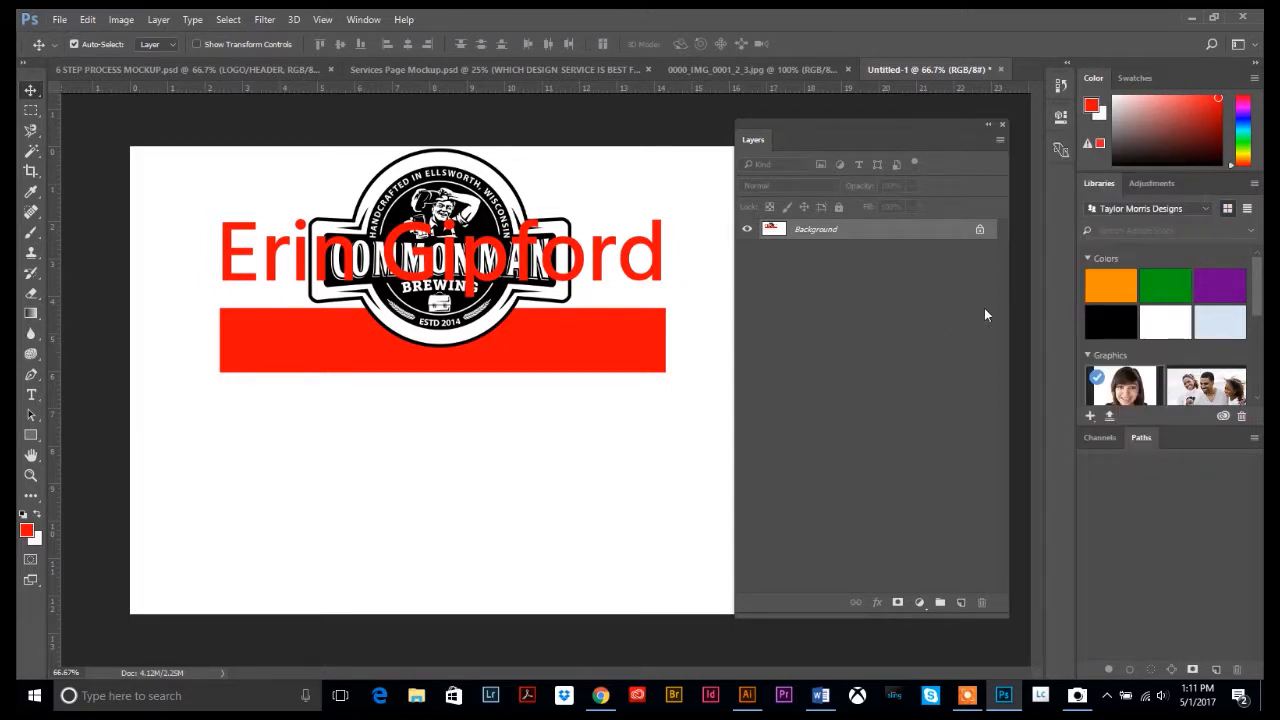
left_click(1061, 85)
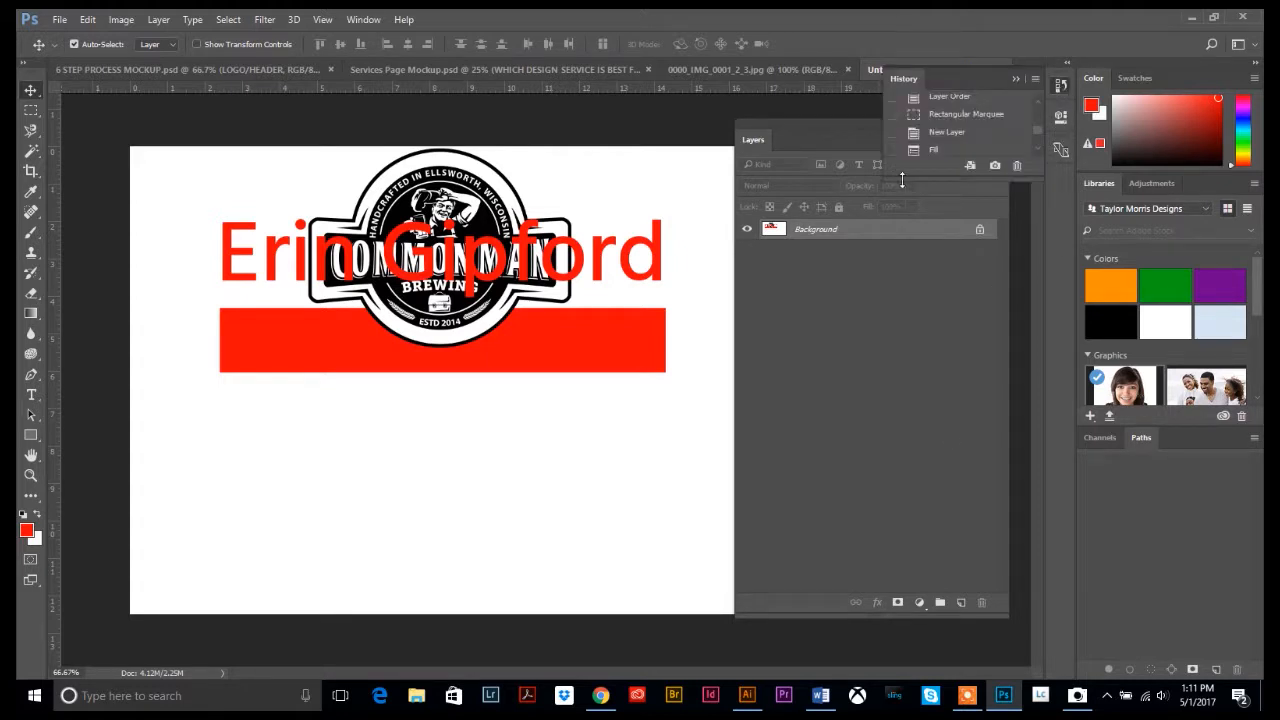
scroll(955, 141, "down", 2)
left_click(940, 129)
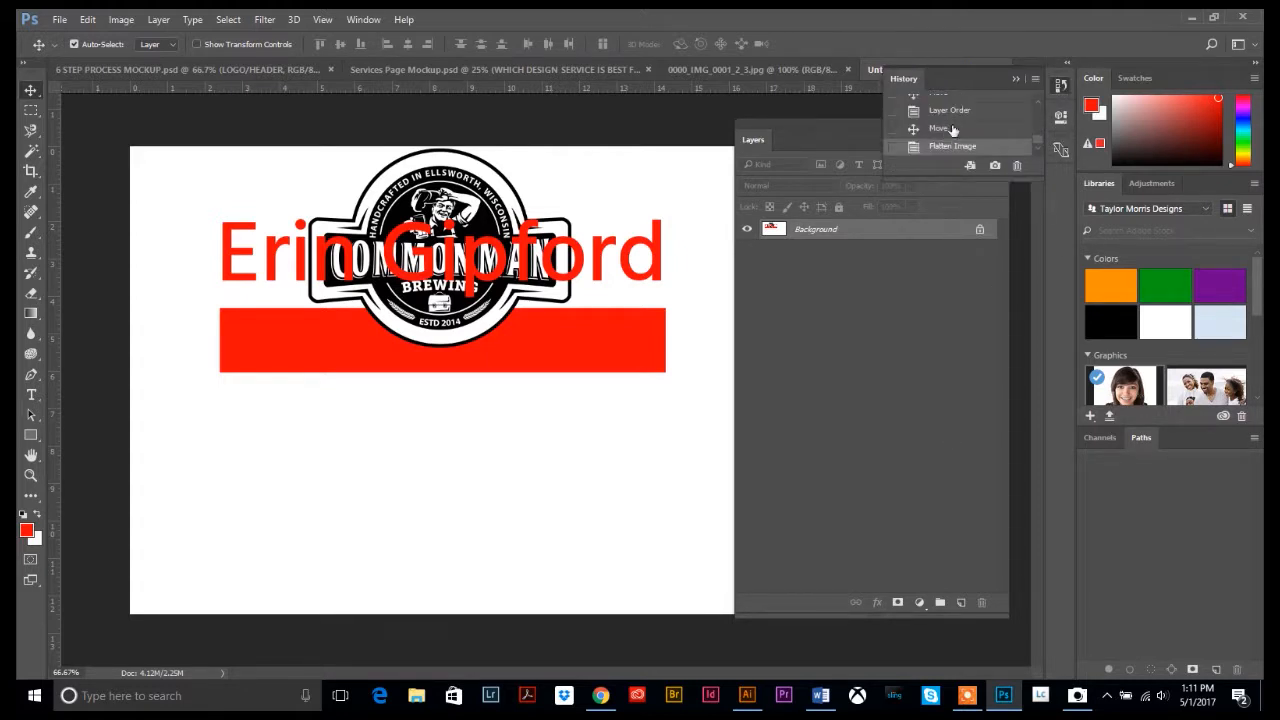
left_click(860, 335)
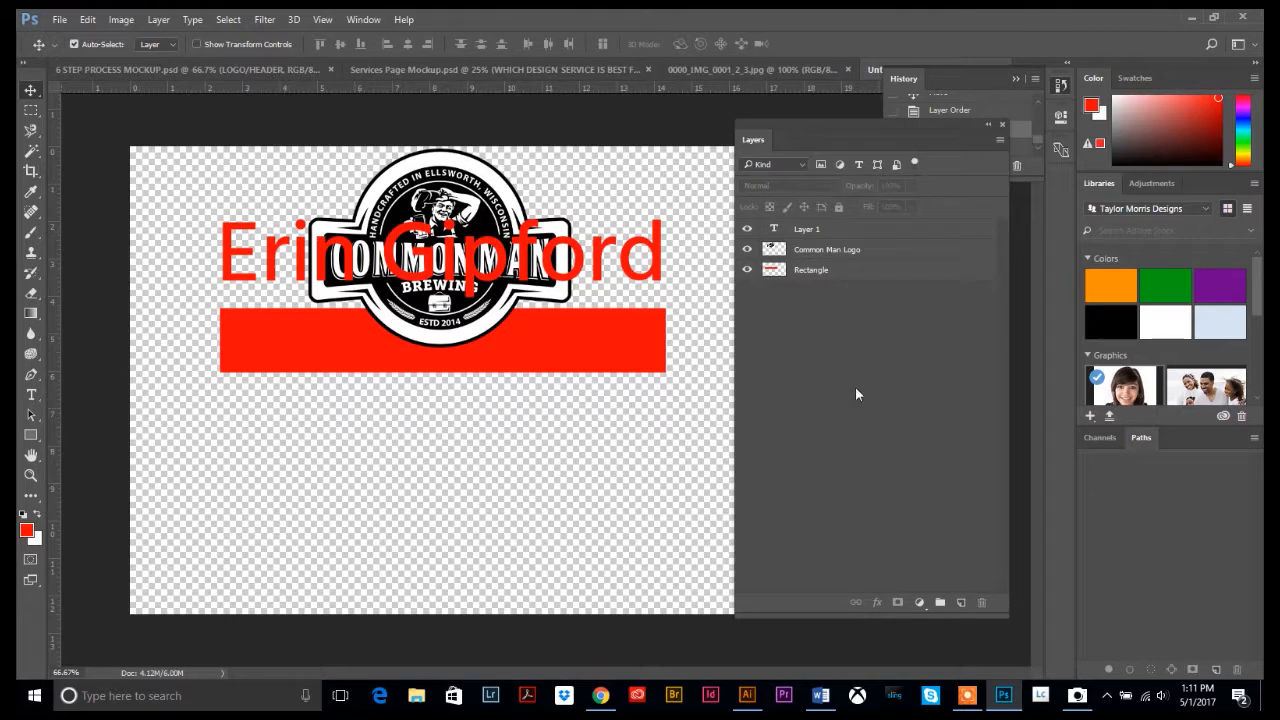
left_click(999, 140)
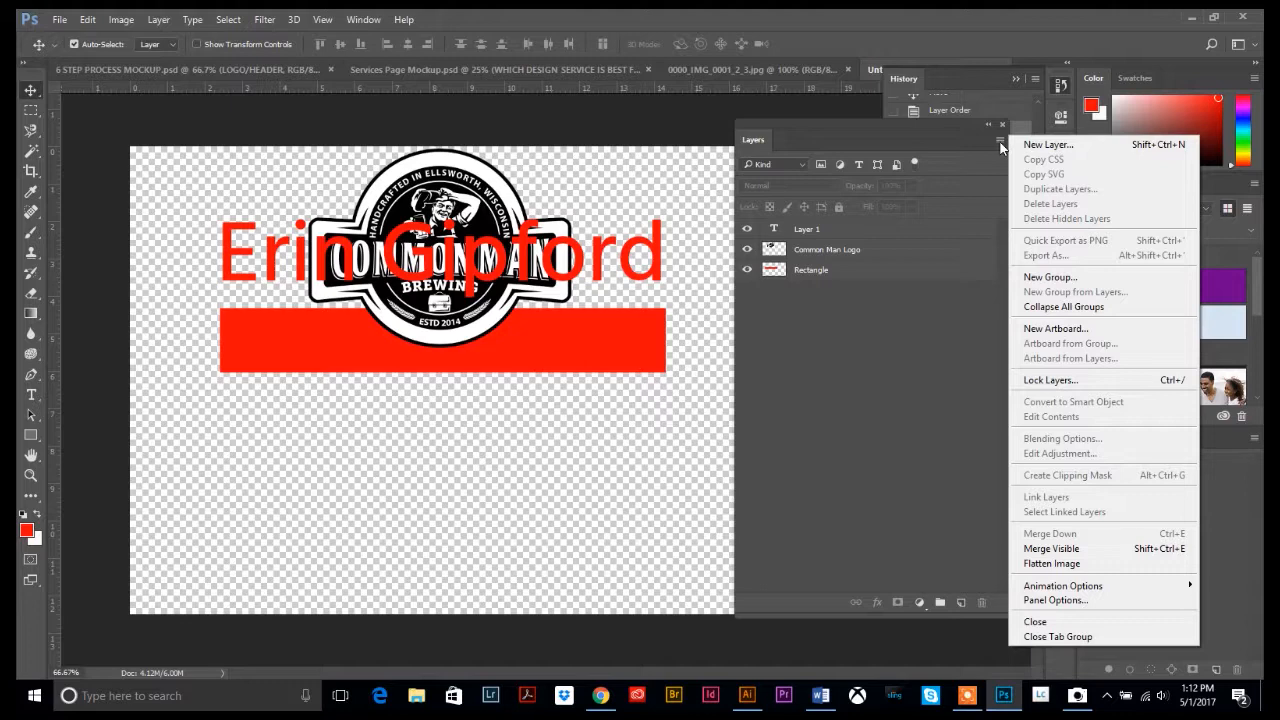
Select the Common Man Logo layer and move the logo down onto the red bar
left_click(855, 308)
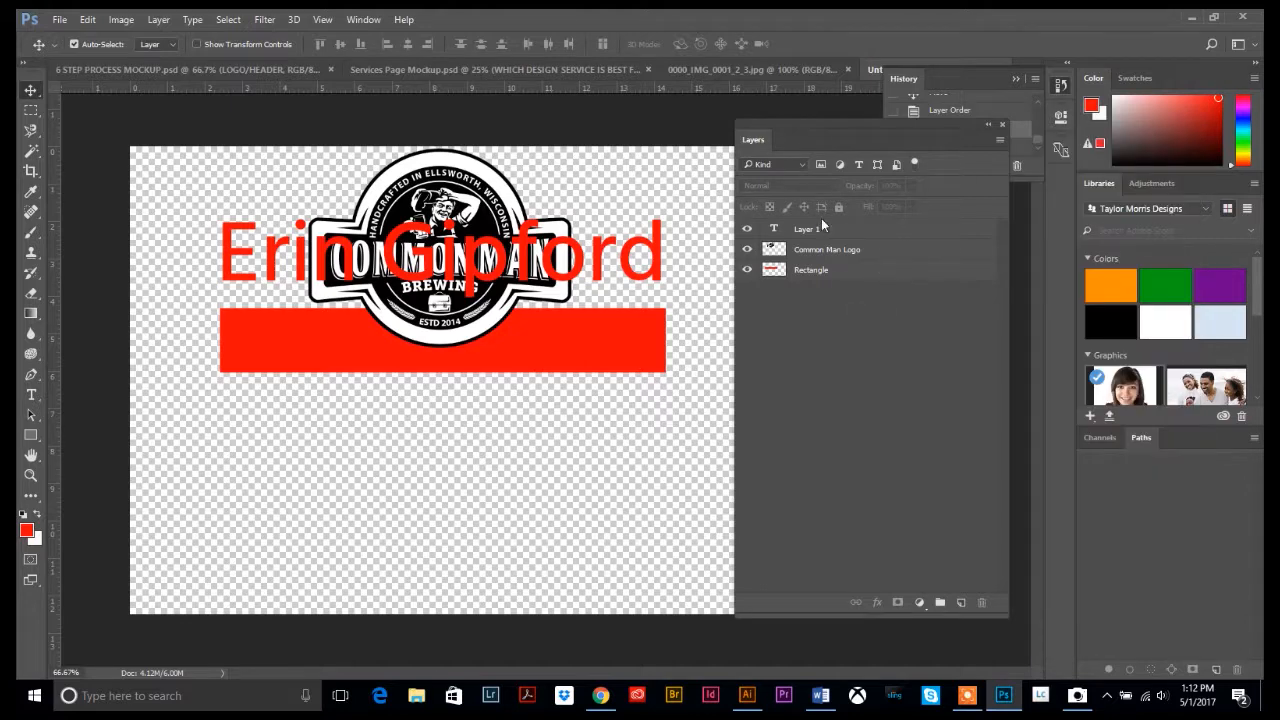
left_click(815, 229)
left_click(809, 248)
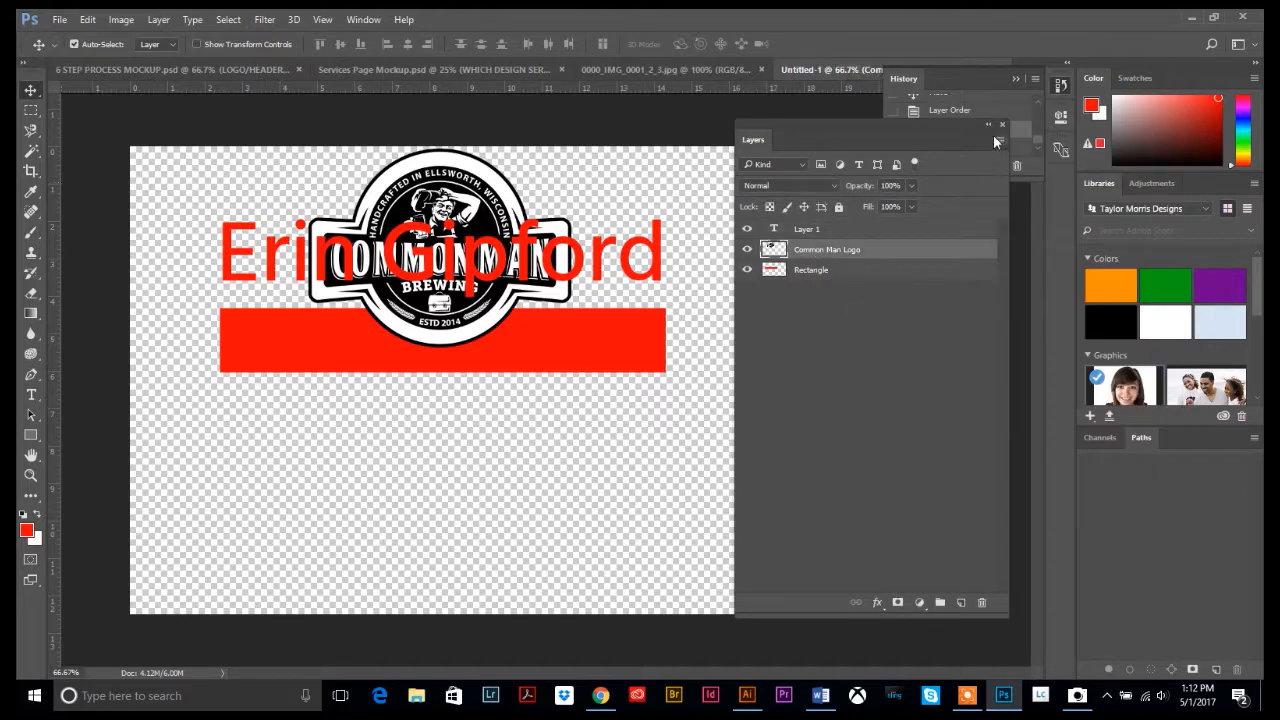
left_click(999, 140)
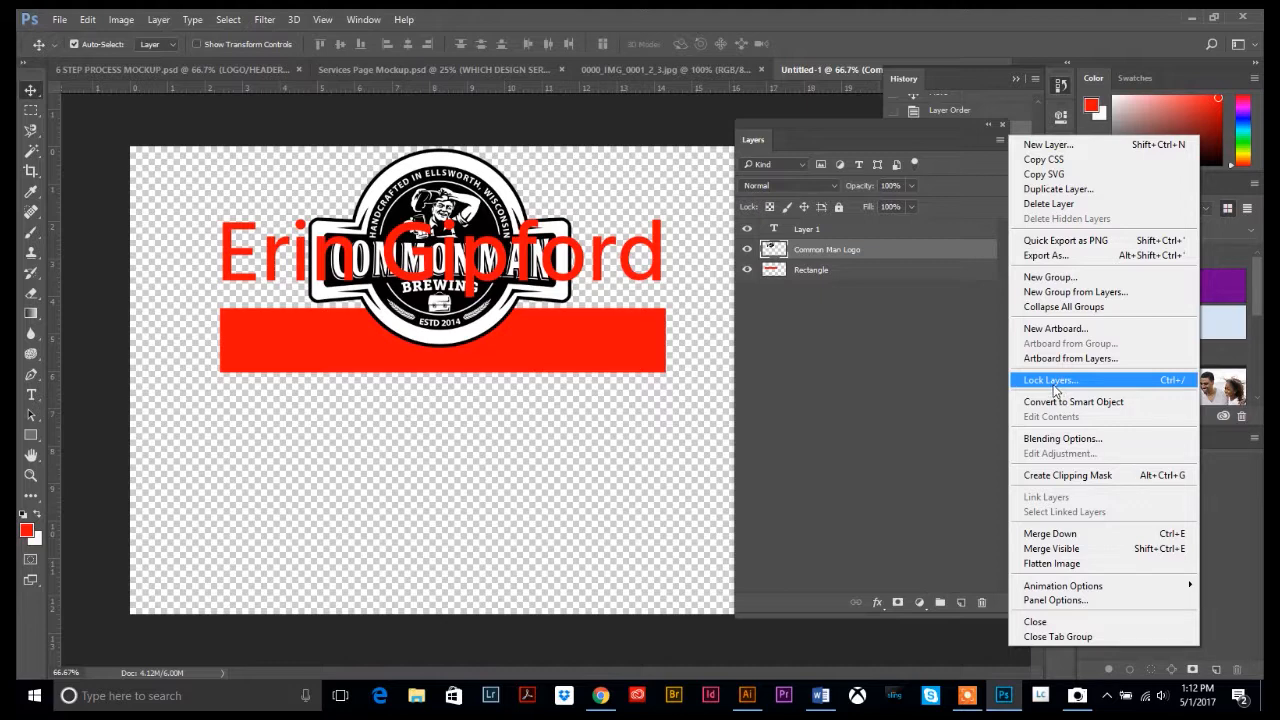
left_click(901, 324)
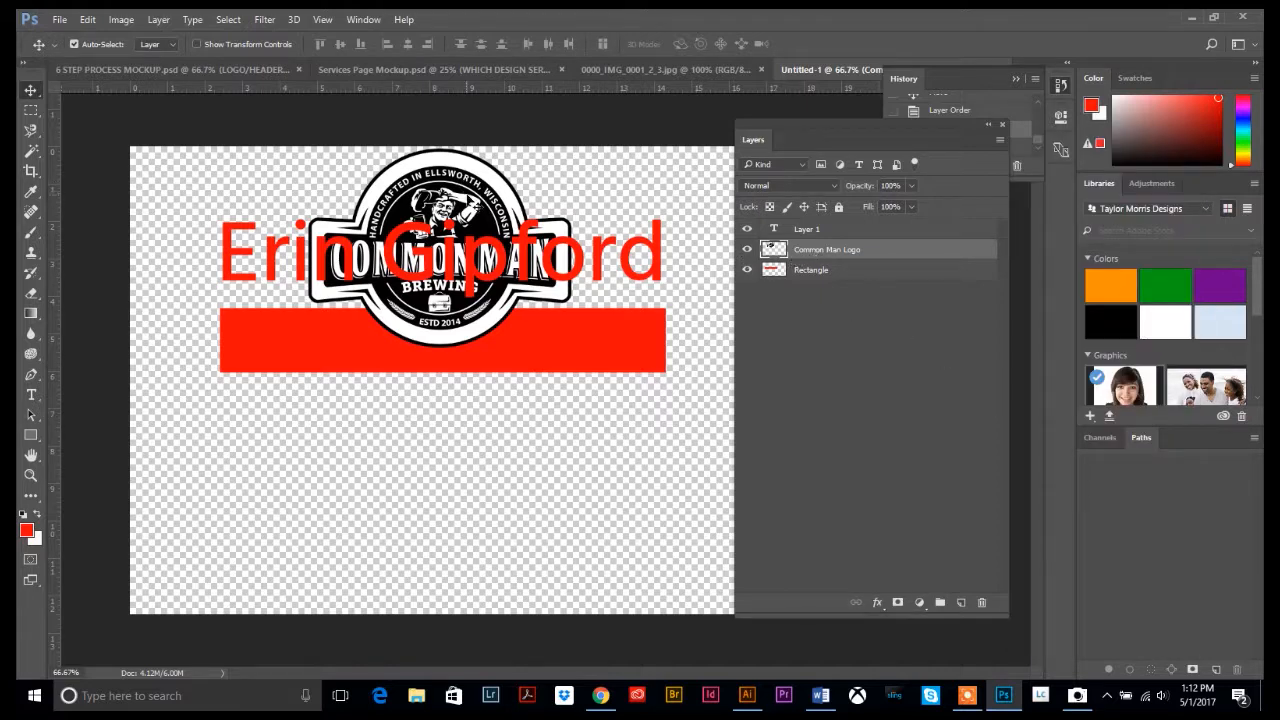
left_click_drag(470, 197, 492, 358)
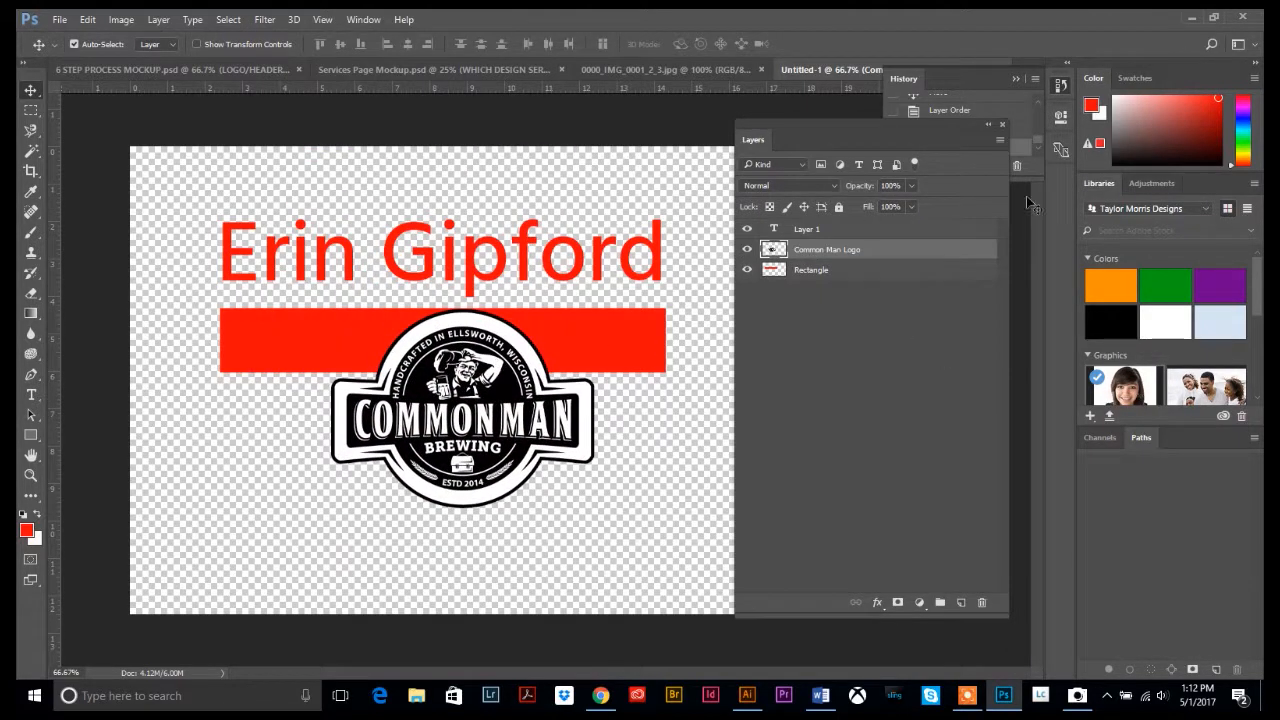
Nudge the logo slightly up and left, then bring up Lock Layers for it
left_click(1000, 140)
left_click(1088, 386)
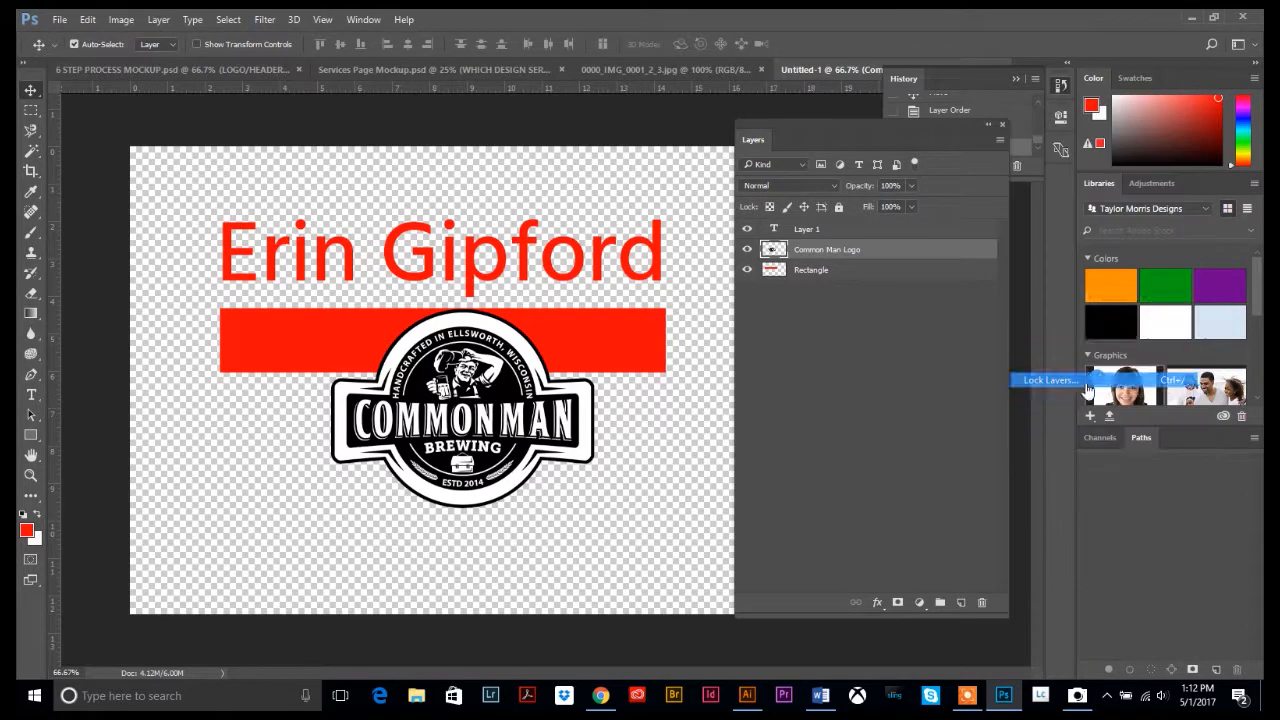
left_click(735, 231)
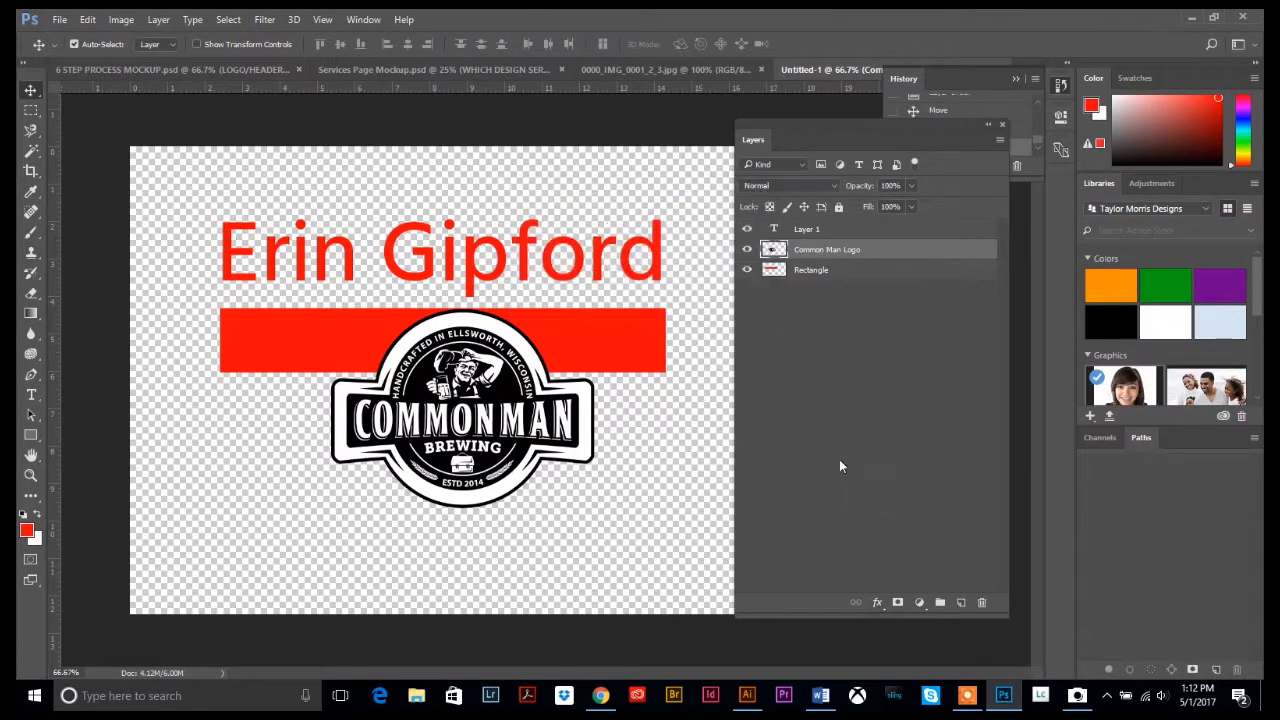
left_click_drag(553, 420, 545, 410)
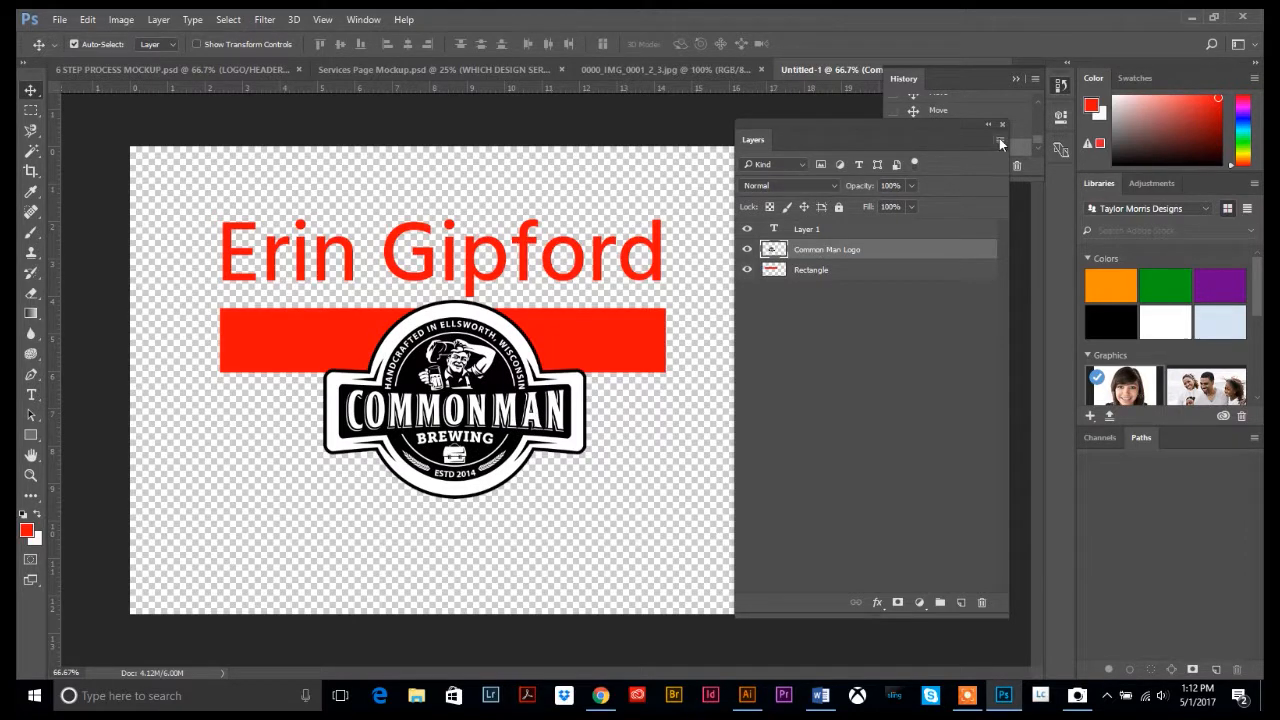
left_click(999, 139)
left_click(1088, 384)
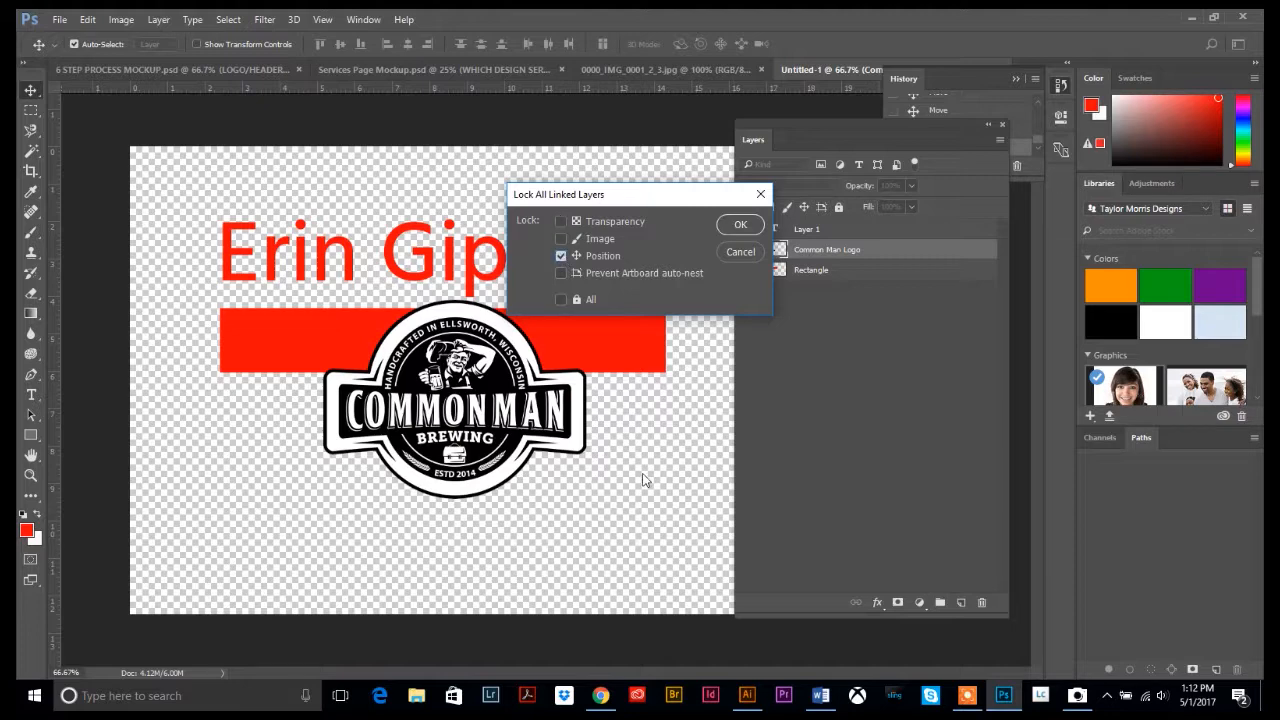
Lock all properties of the Common Man Logo layer
left_click(561, 300)
left_click(740, 225)
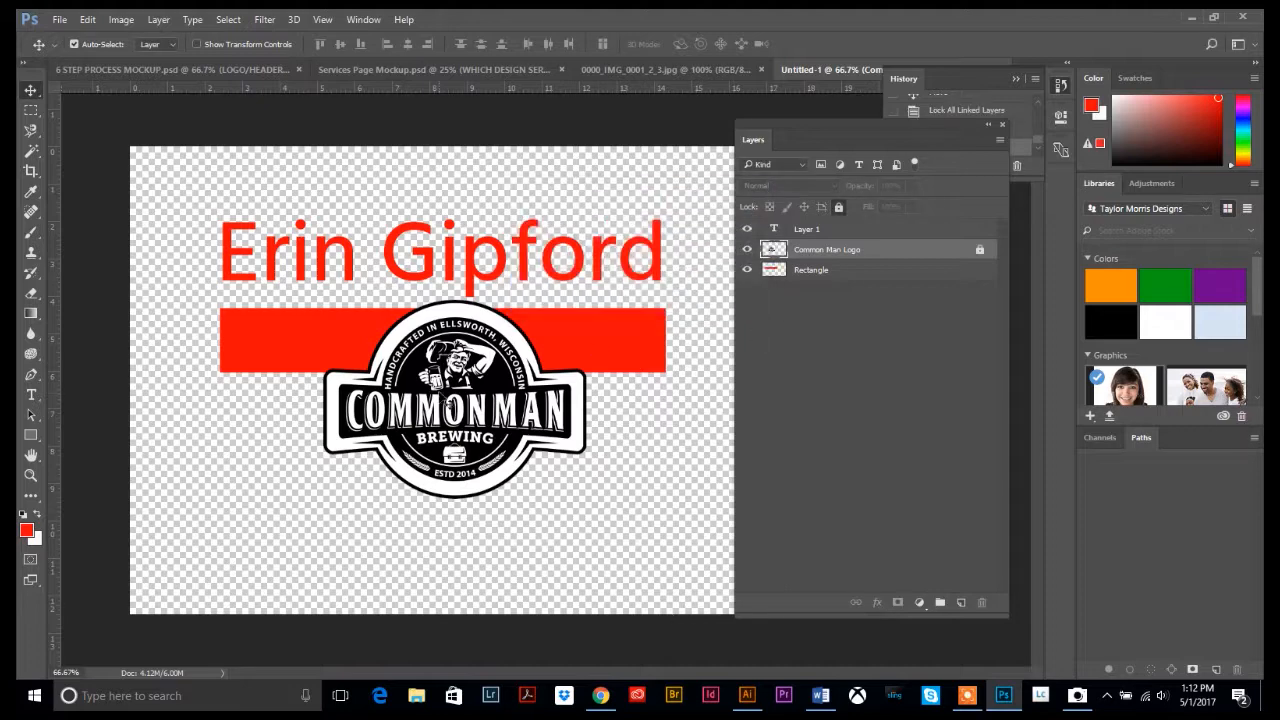
left_click(505, 495)
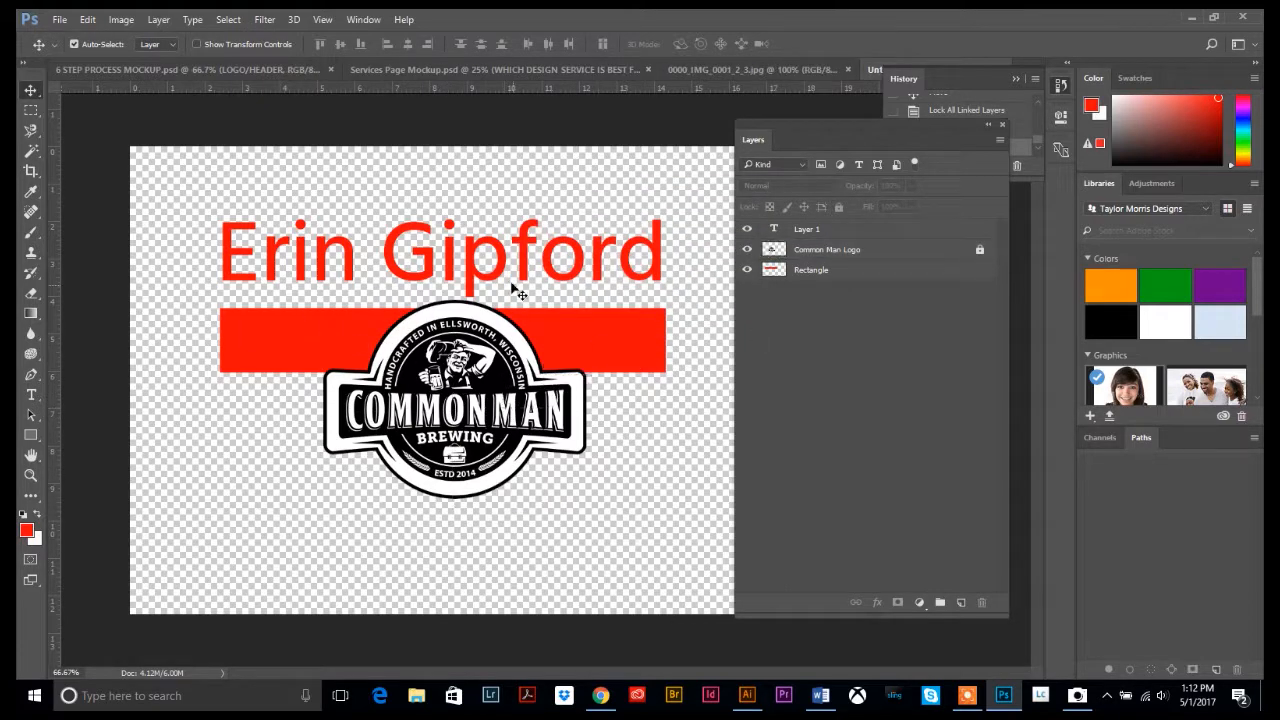
left_click_drag(514, 286, 439, 318)
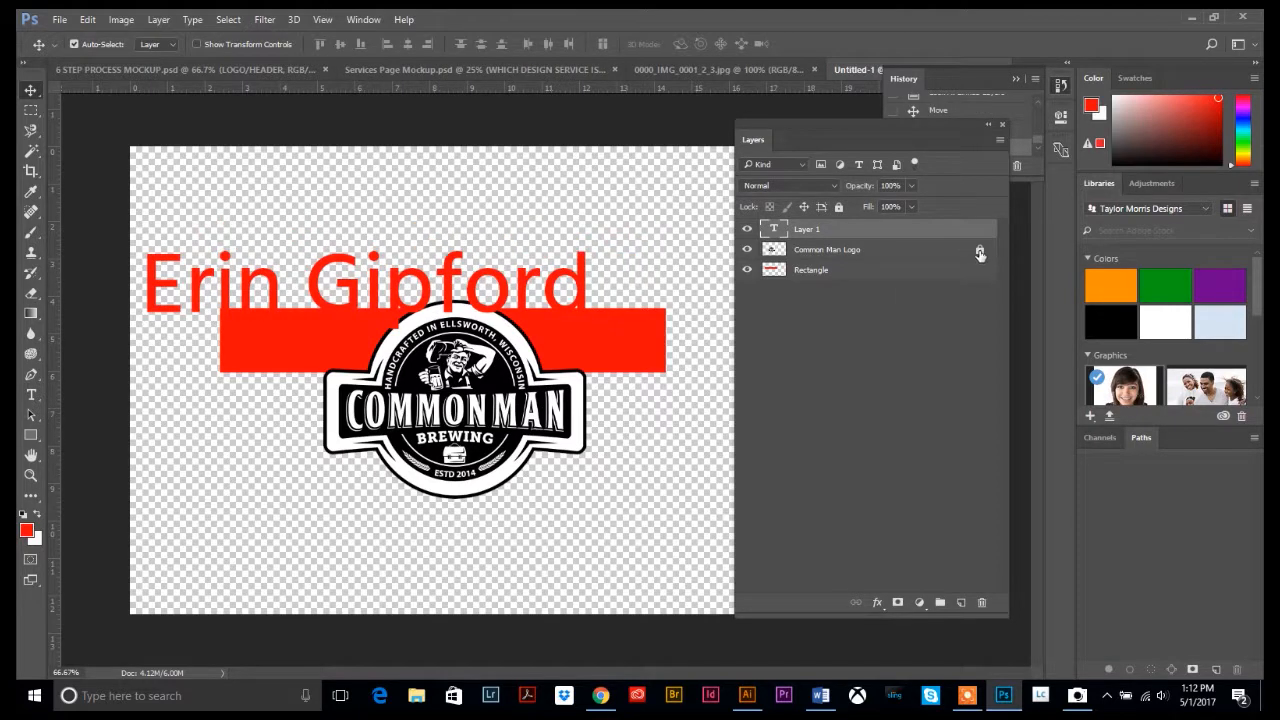
left_click(980, 255)
left_click(978, 253)
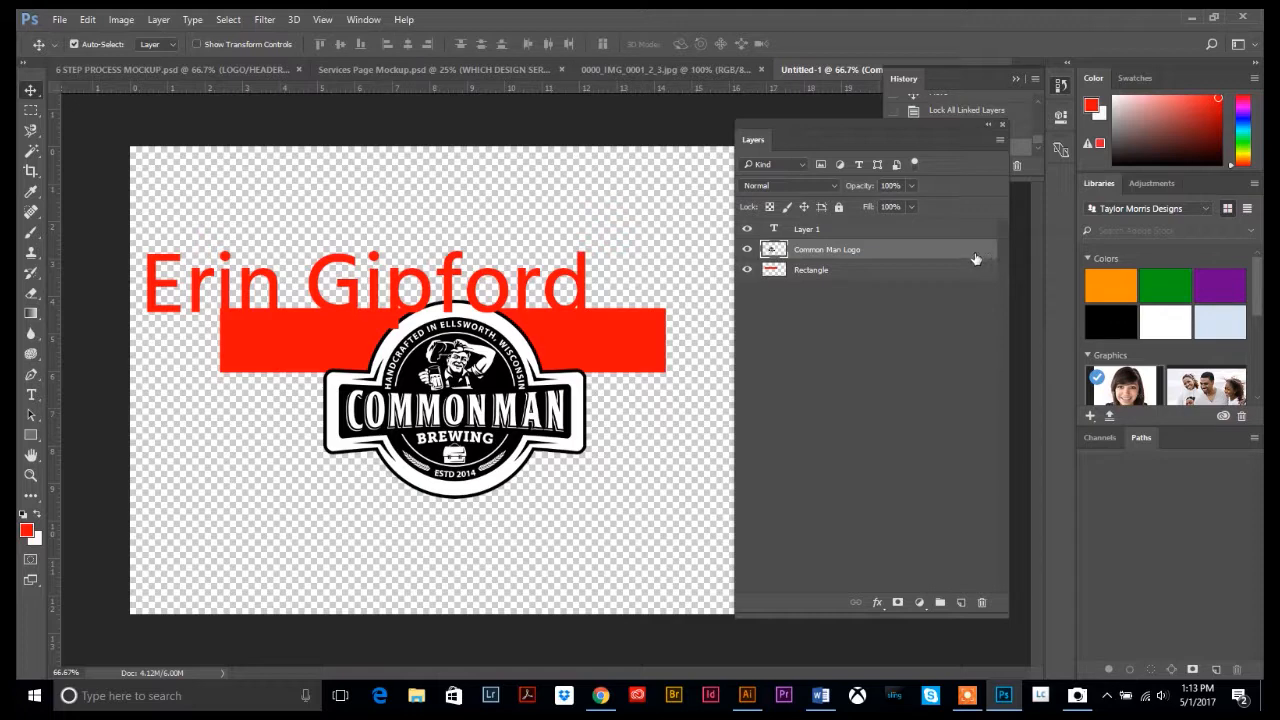
double_click(975, 252)
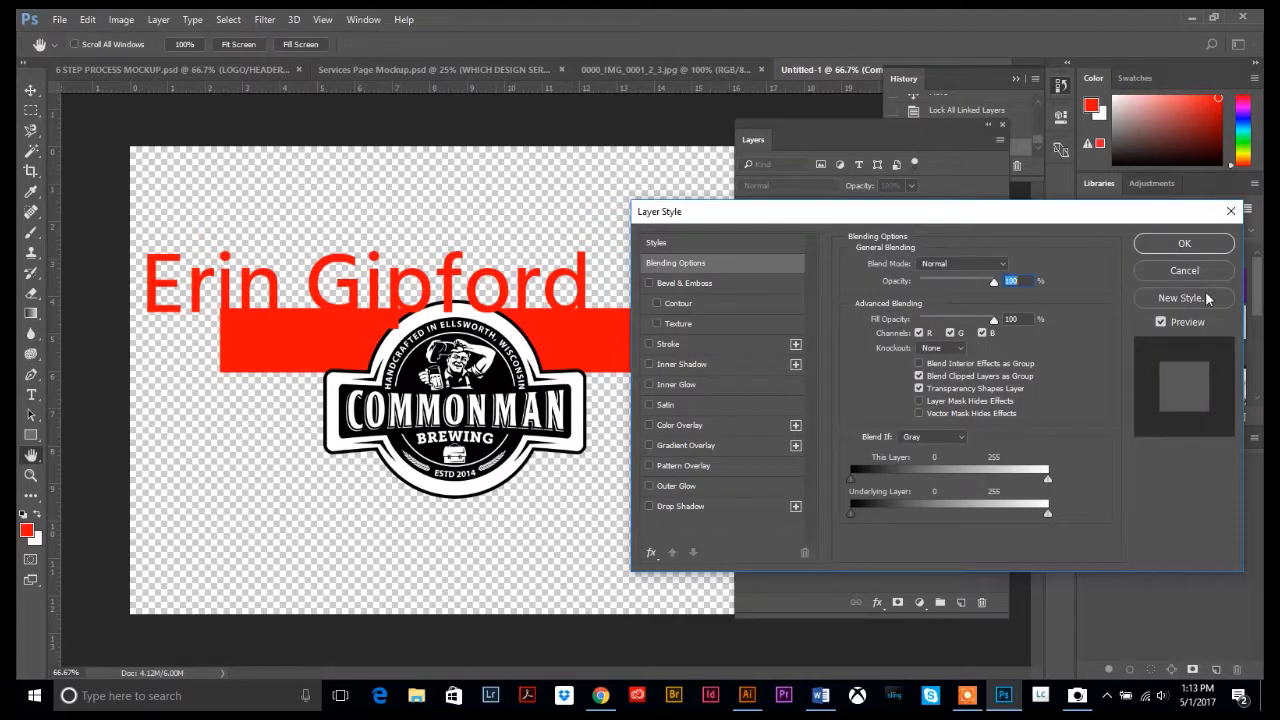
key("Escape")
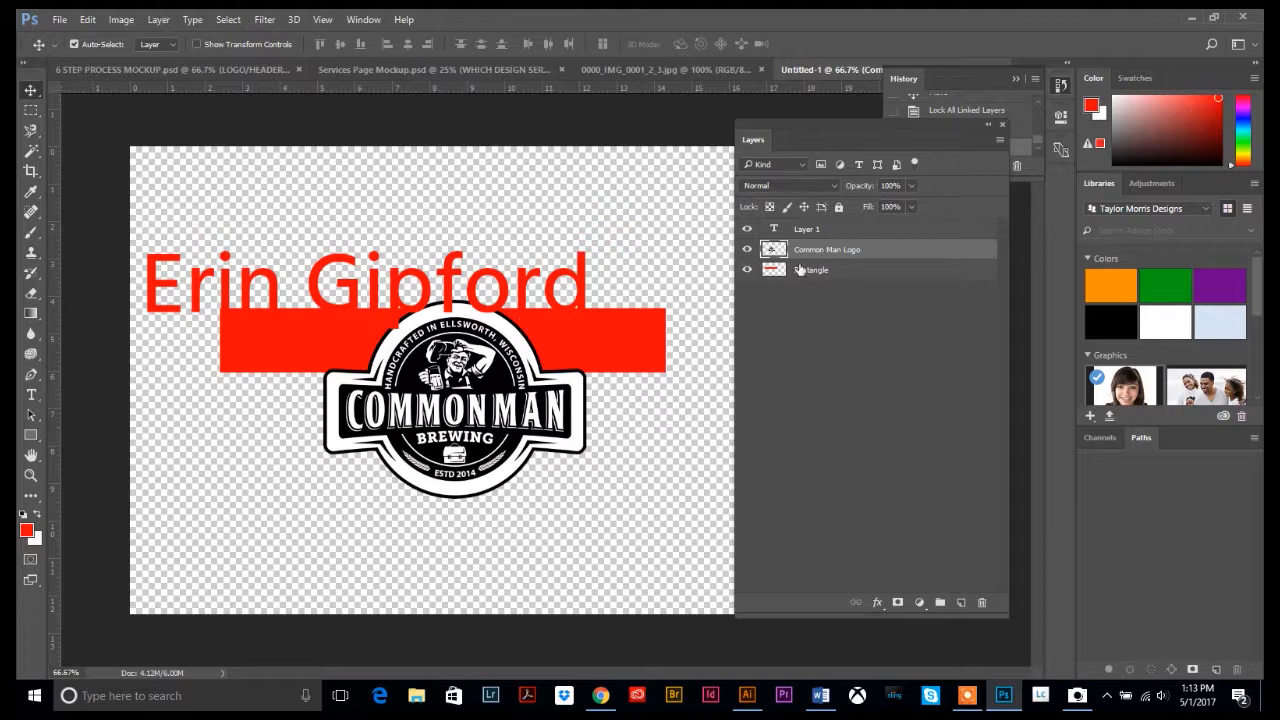
left_click(810, 231)
left_click_drag(490, 310, 580, 280)
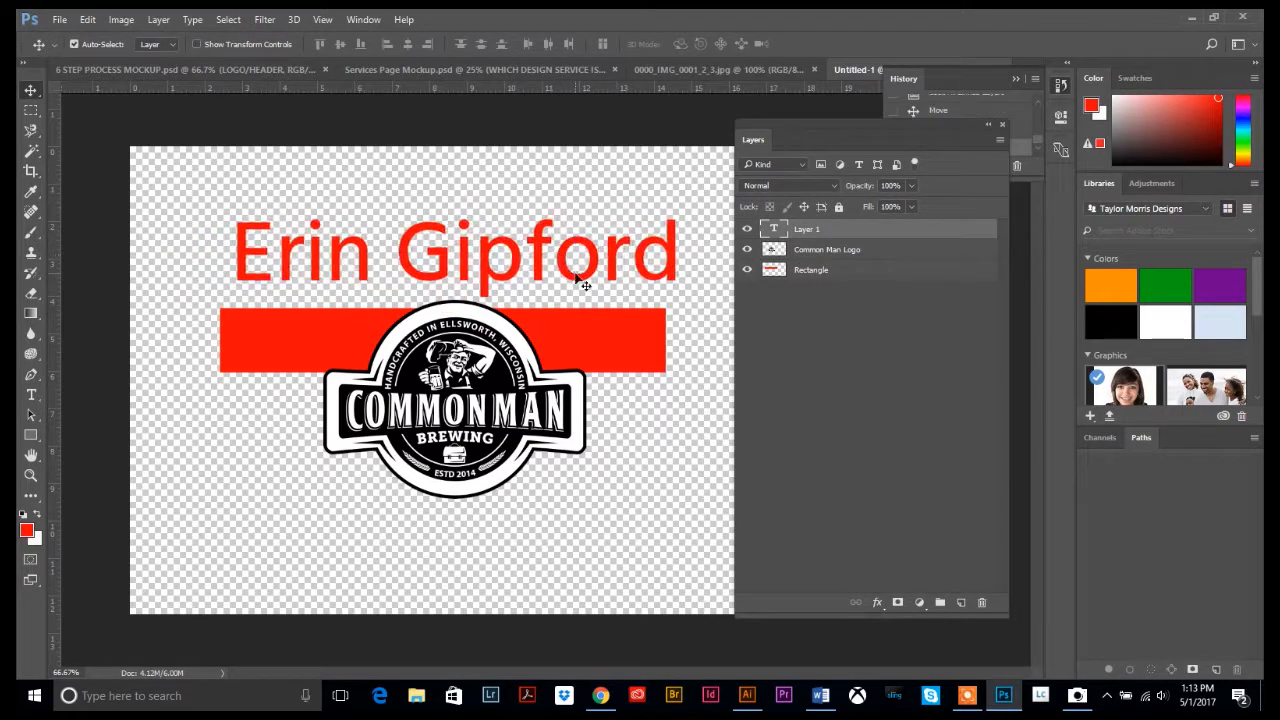
left_click(999, 140)
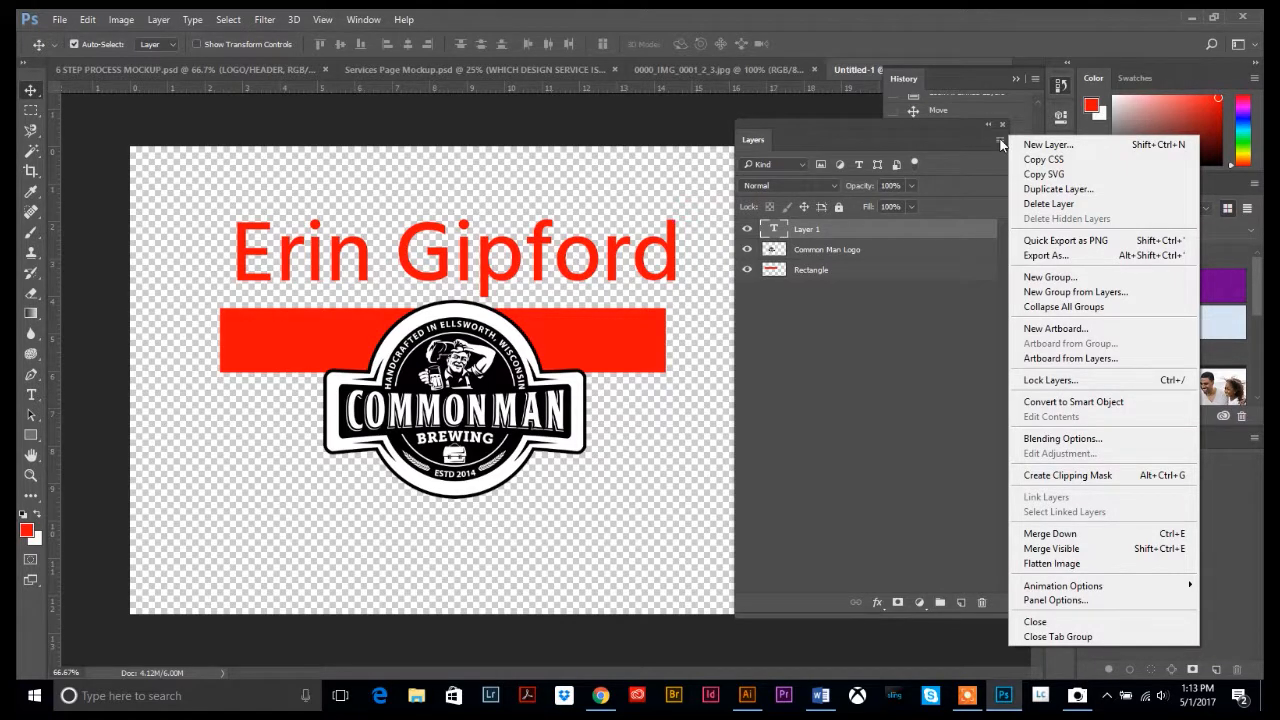
left_click(1001, 144)
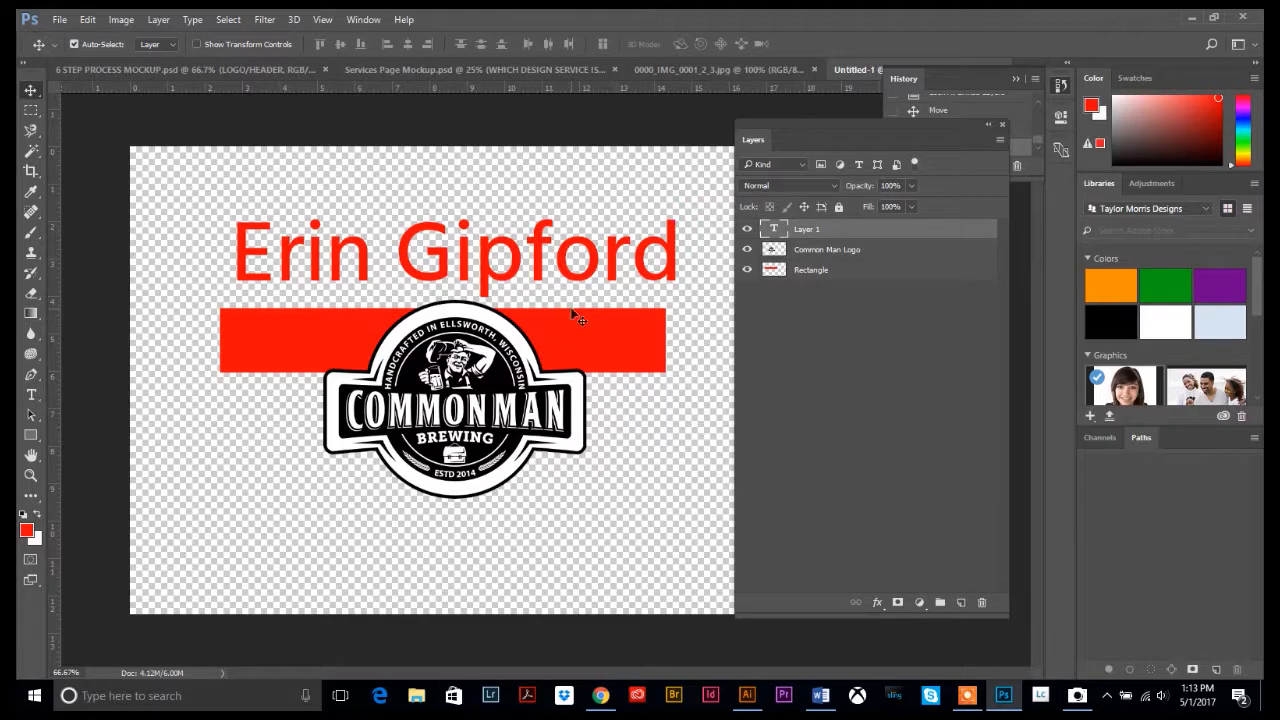